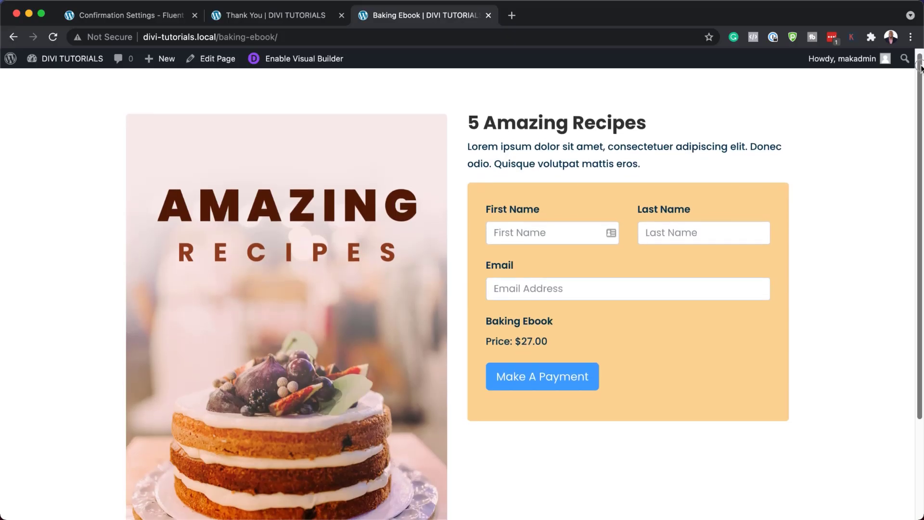
Step: Enter the buyer's first name, last name and e-mail on the Baking Ebook form, then submit with Make A Payment
drag(920, 68, 920, 112)
click(540, 212)
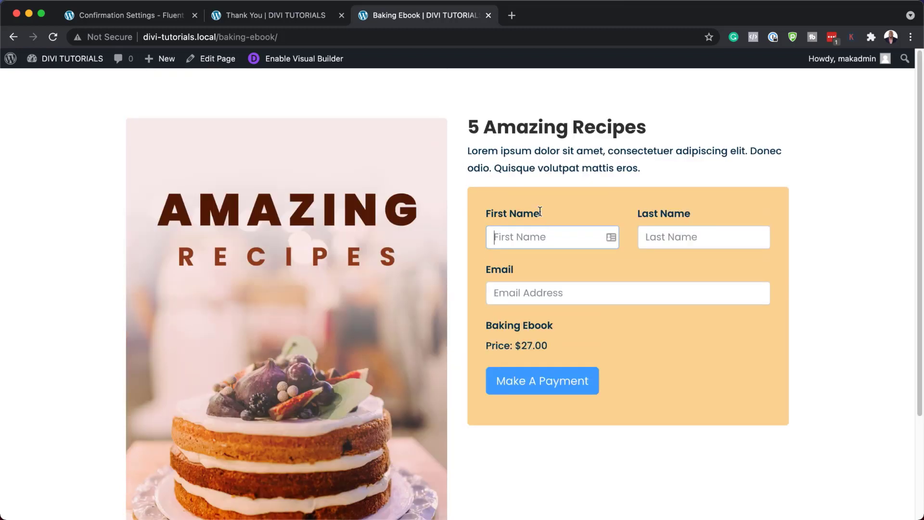
text(Augustine)
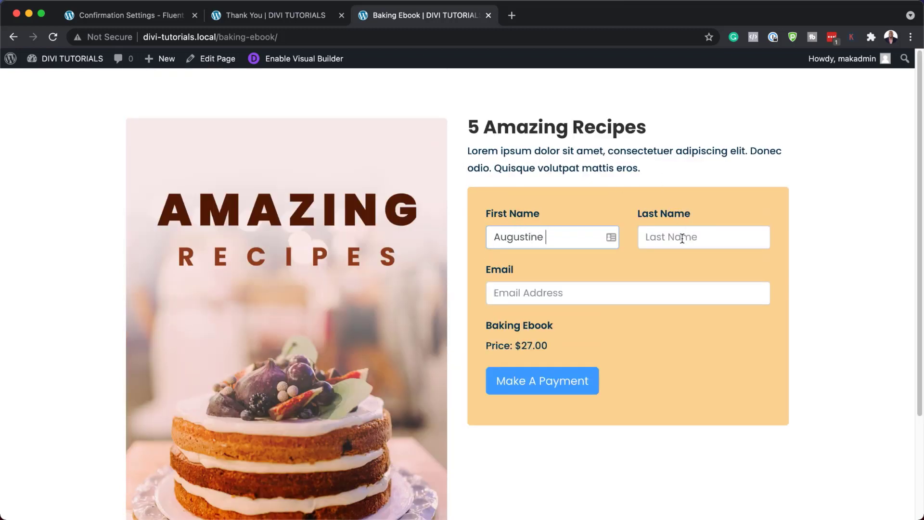
click(681, 238)
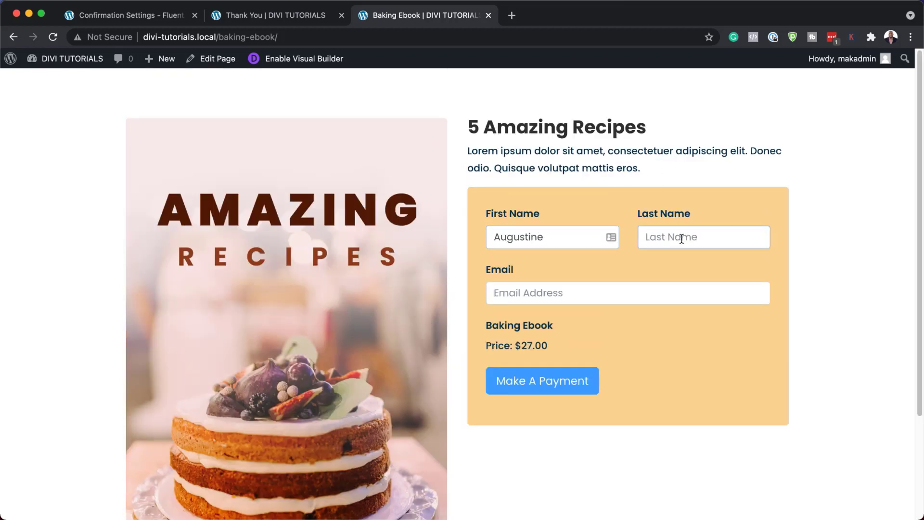
click(648, 294)
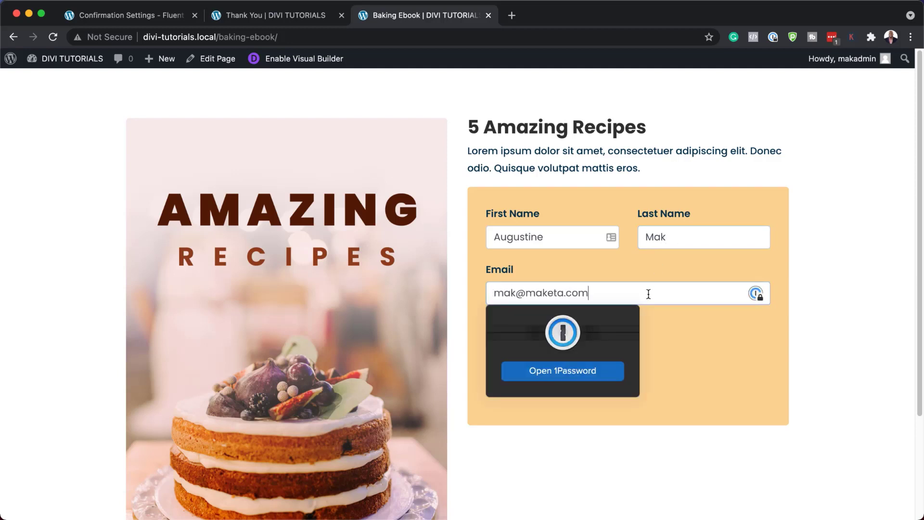
click(681, 344)
click(549, 384)
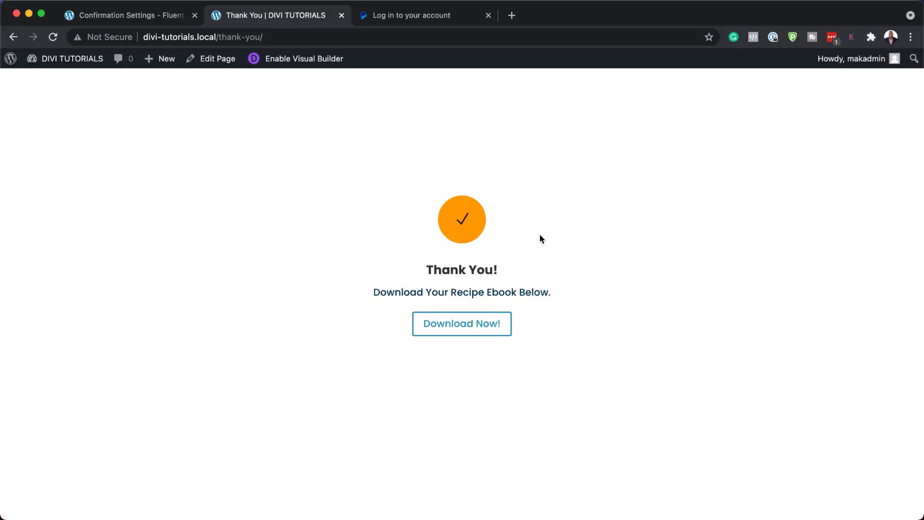
Step: Download the ebook with the Download Now button on the Thank You page
click(470, 326)
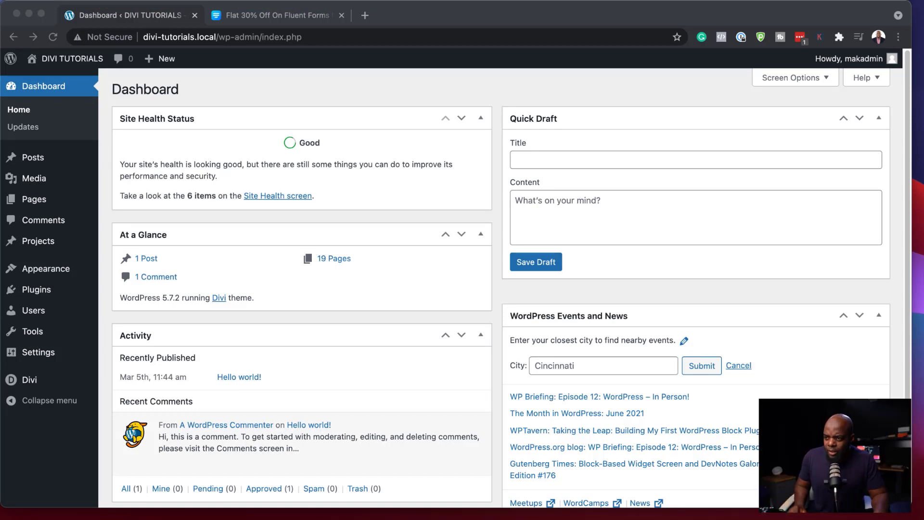
Step: Search the plugin directory for 'fluent forms', then install and activate the Fluent Forms plugin
mouse_move(38, 290)
click(143, 311)
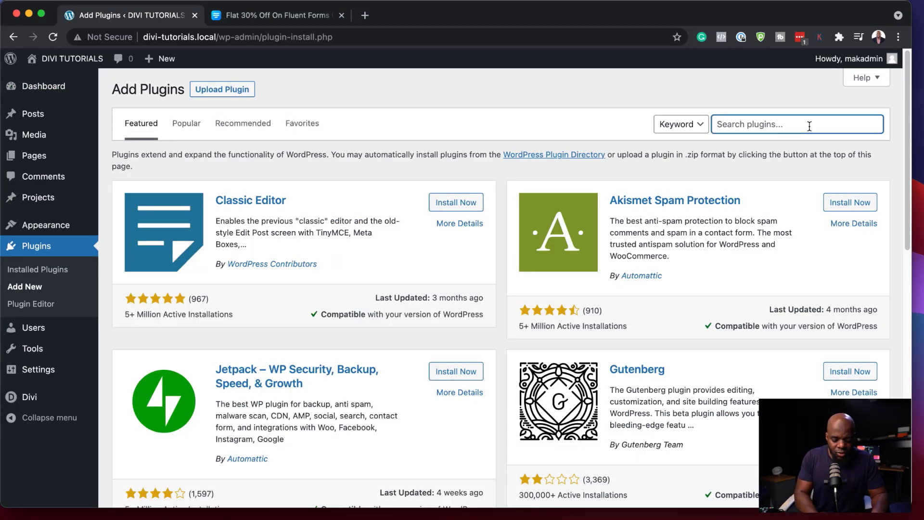
click(809, 126)
text(fluent forms)
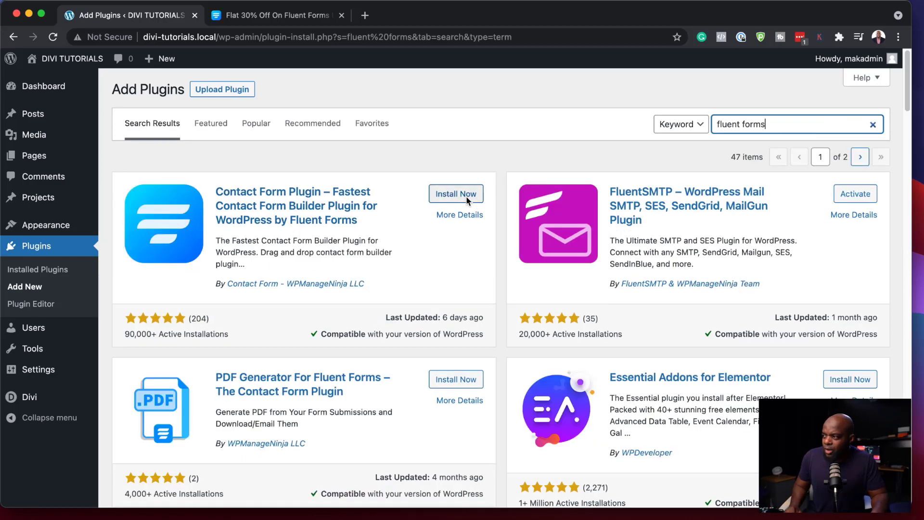
click(465, 194)
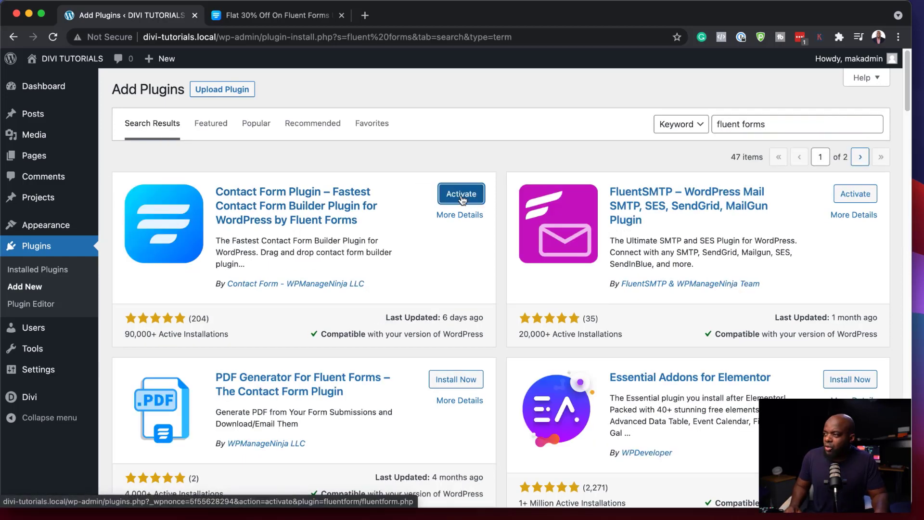
click(461, 194)
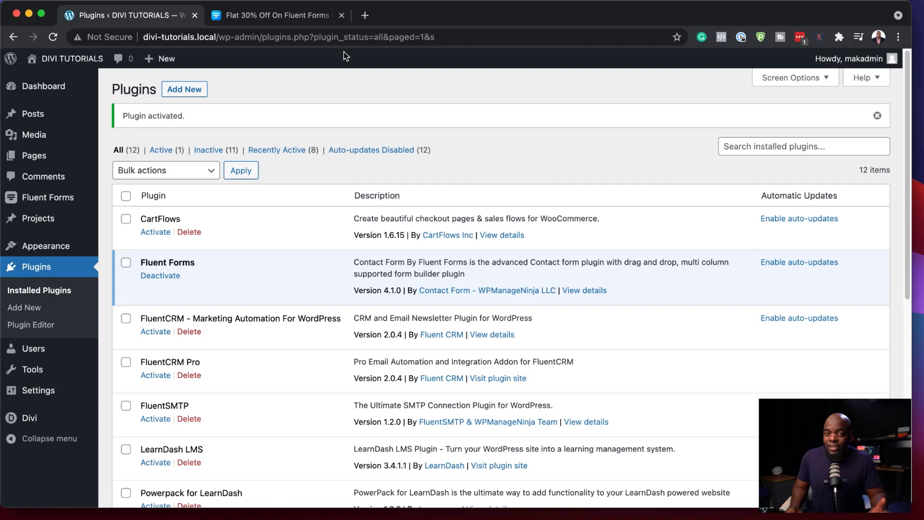
click(310, 16)
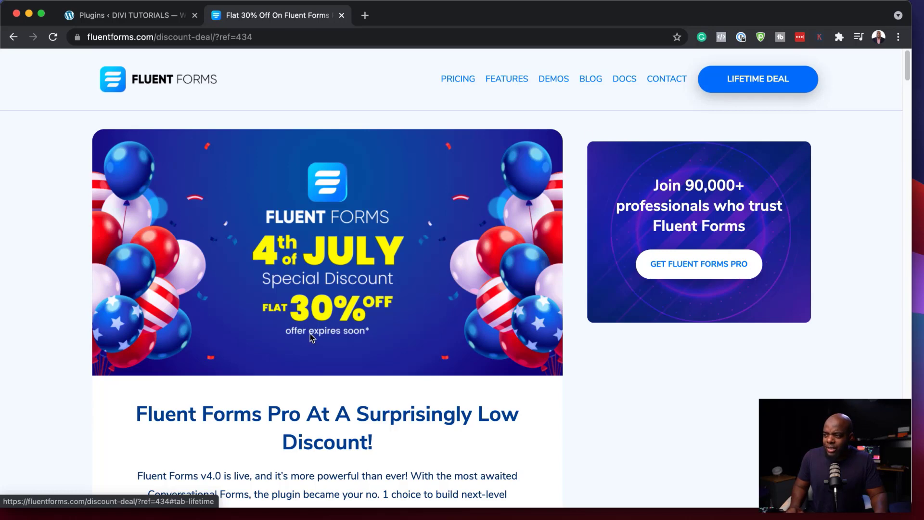
scroll(469, 399, down, 20)
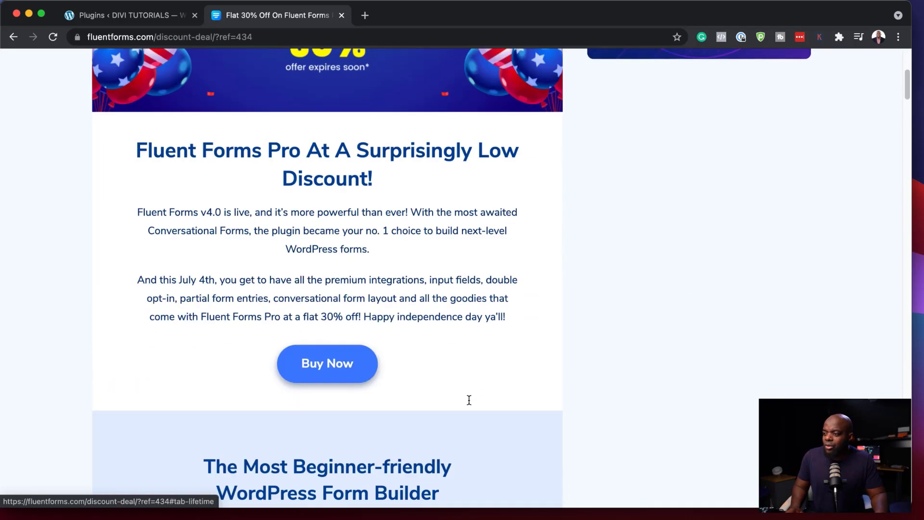
scroll(469, 399, down, 12)
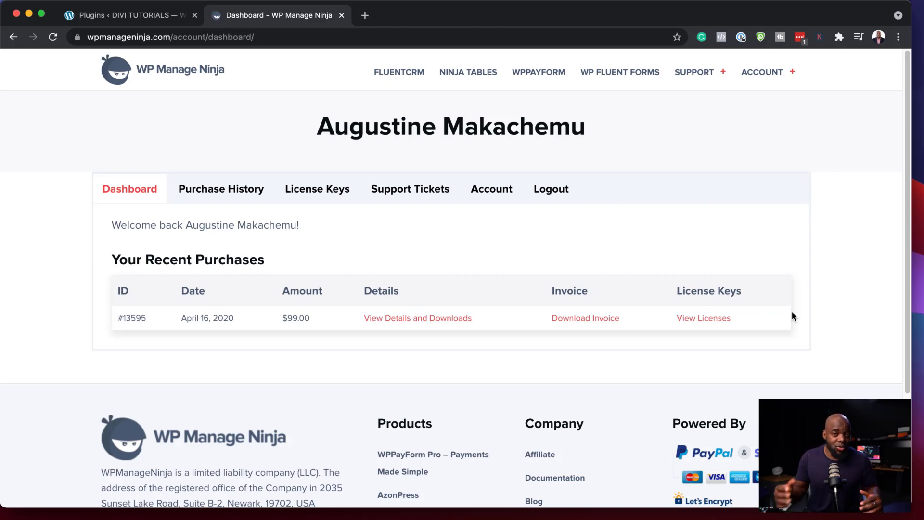
click(156, 15)
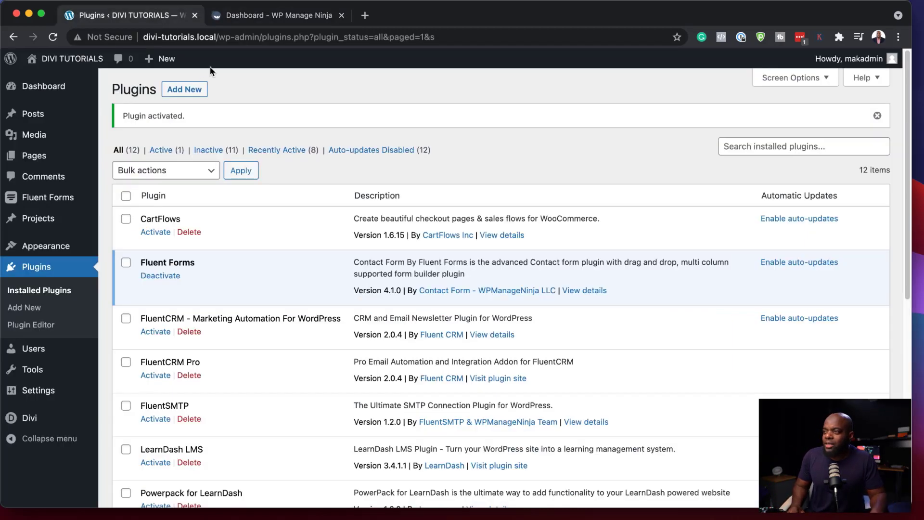
Step: Upload fluentformpro-4.1.0.zip from the Downloads folder through Upload Plugin and install it
click(186, 94)
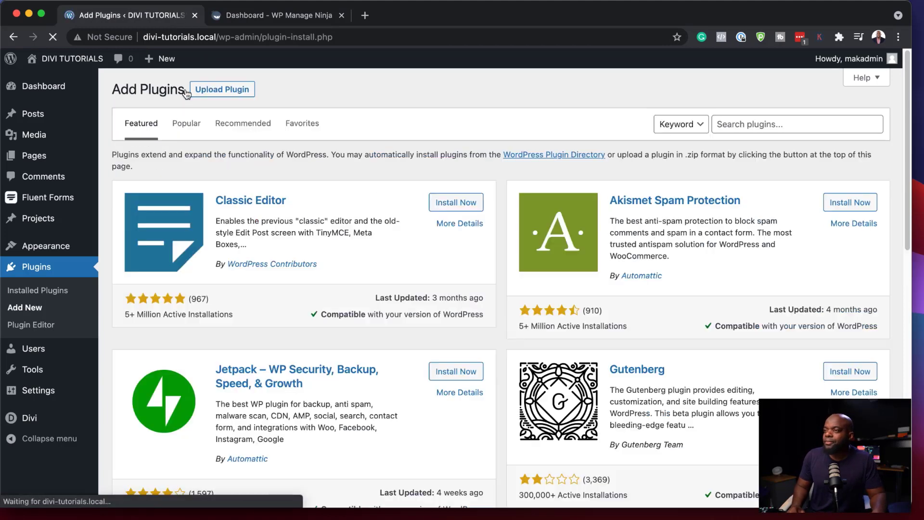
key(super+Tab)
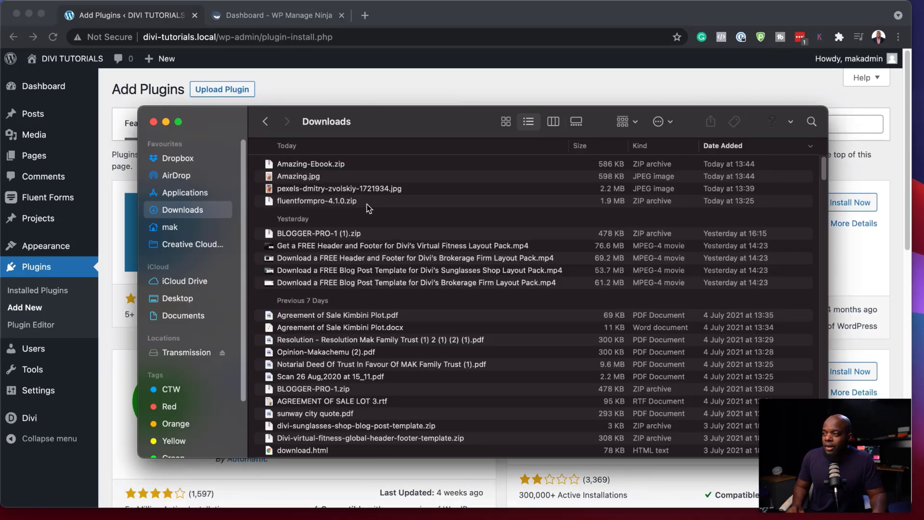
key(super+Tab)
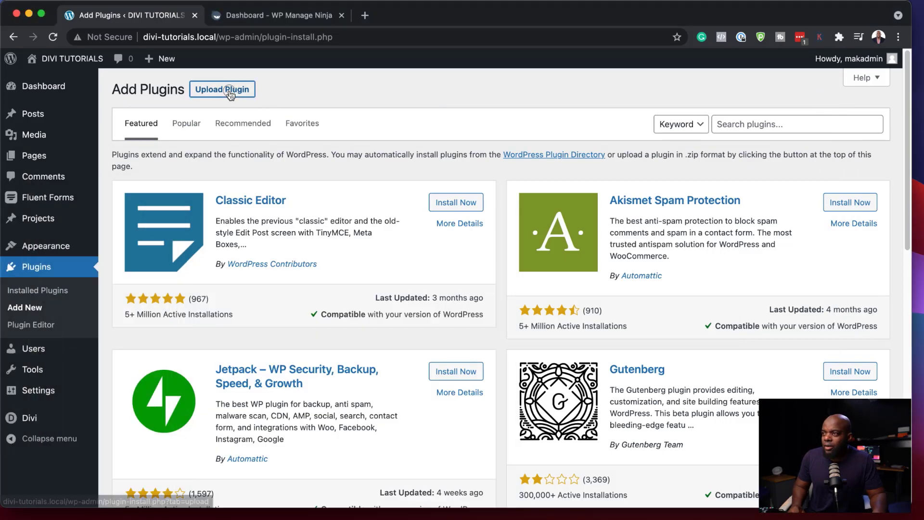
click(230, 91)
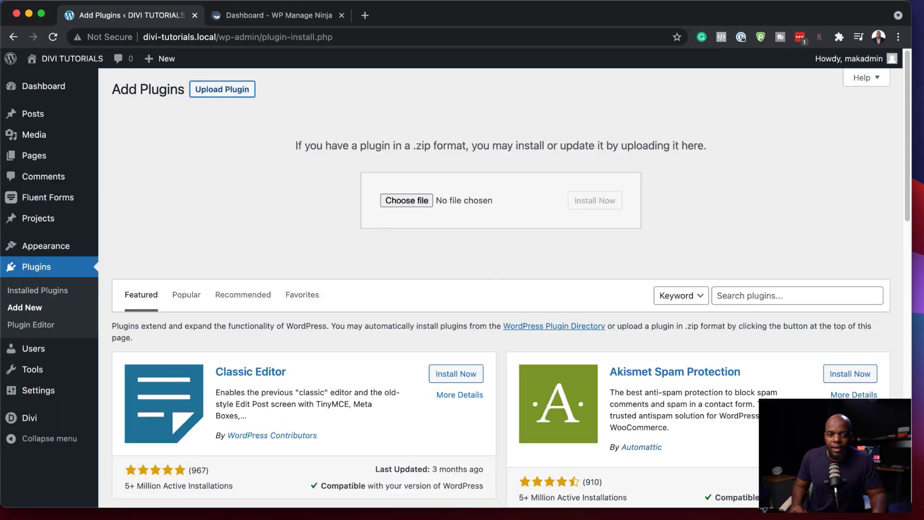
key(super+Tab)
drag(406, 322, 362, 272)
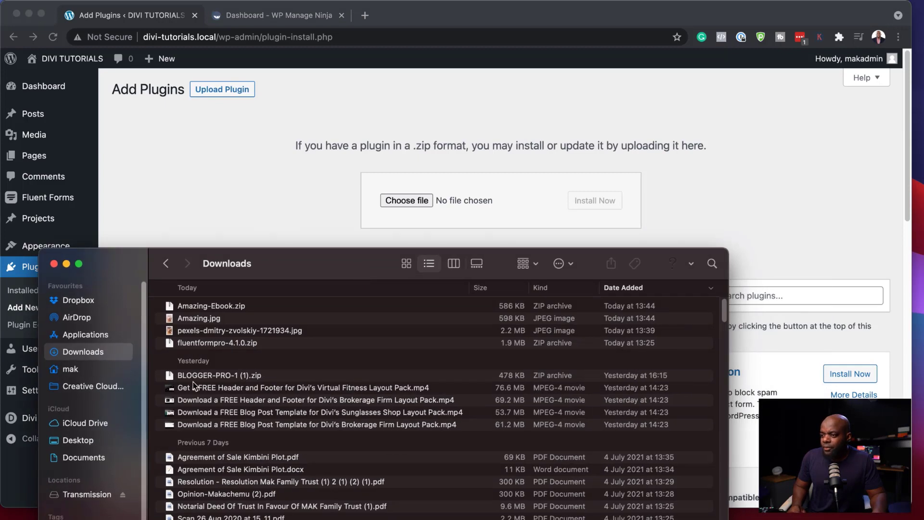
click(203, 343)
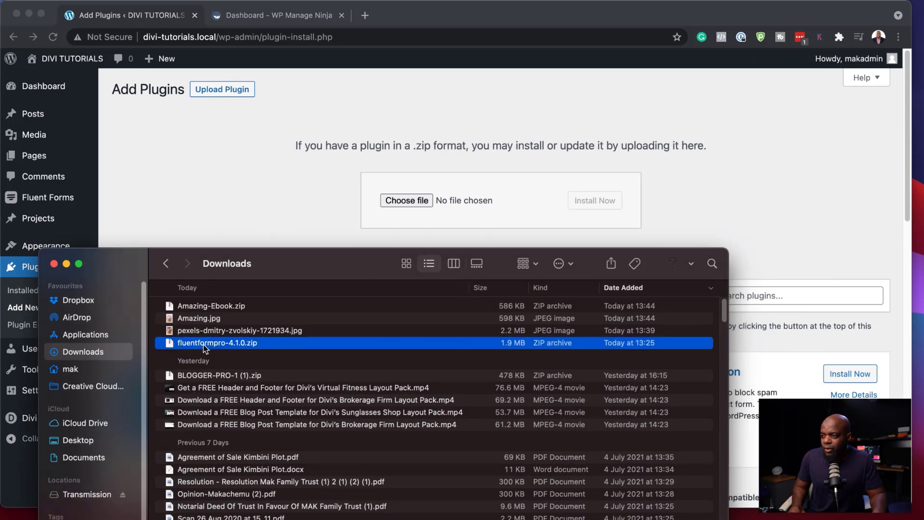
drag(168, 347, 520, 190)
click(615, 205)
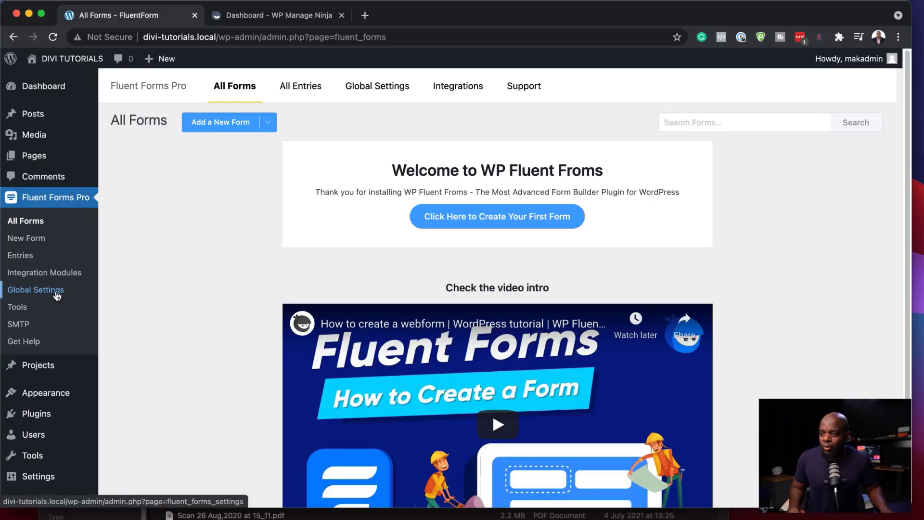
Step: Turn on the Fluent Forms payment module in Global Settings > Payment Settings
click(56, 295)
click(172, 226)
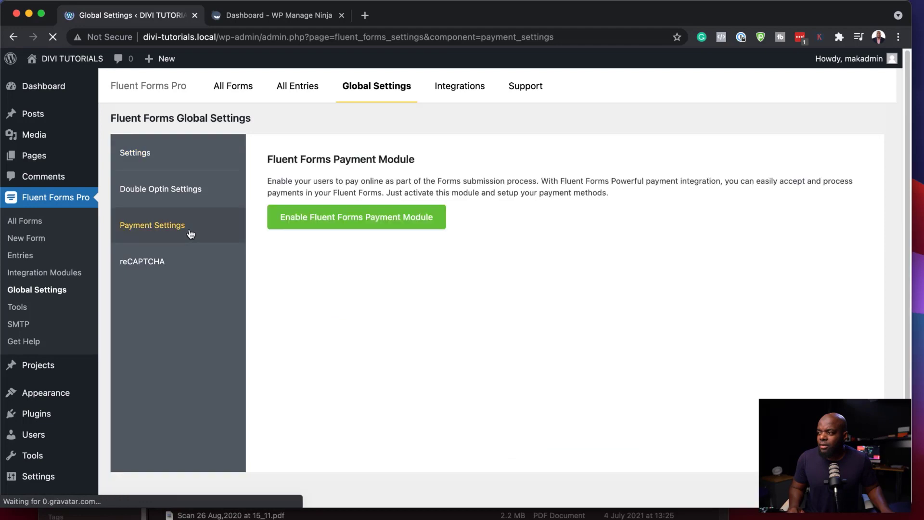
click(368, 225)
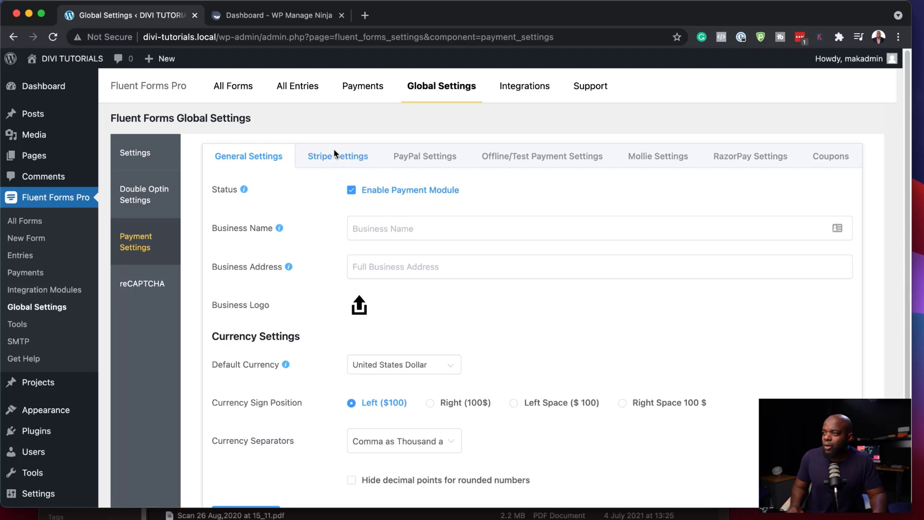
Step: Enter the business name and save the general payment settings
click(379, 231)
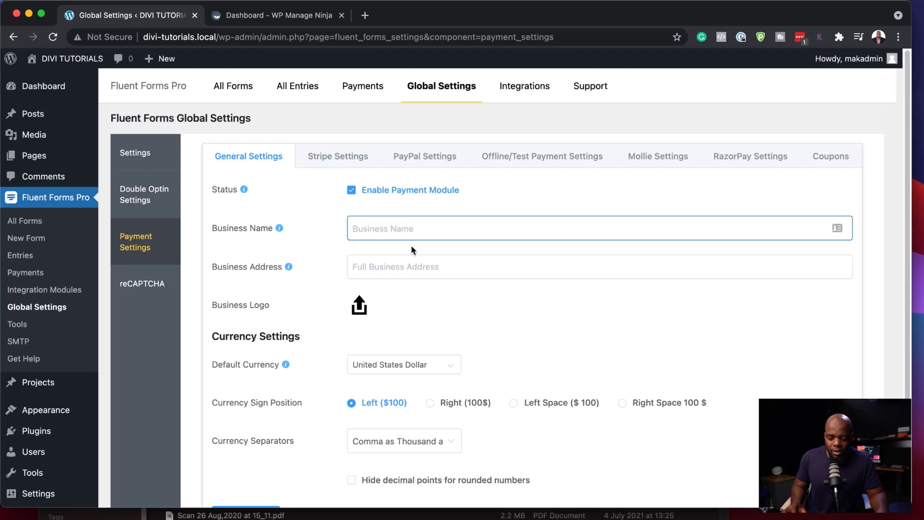
text(Mak)
click(384, 271)
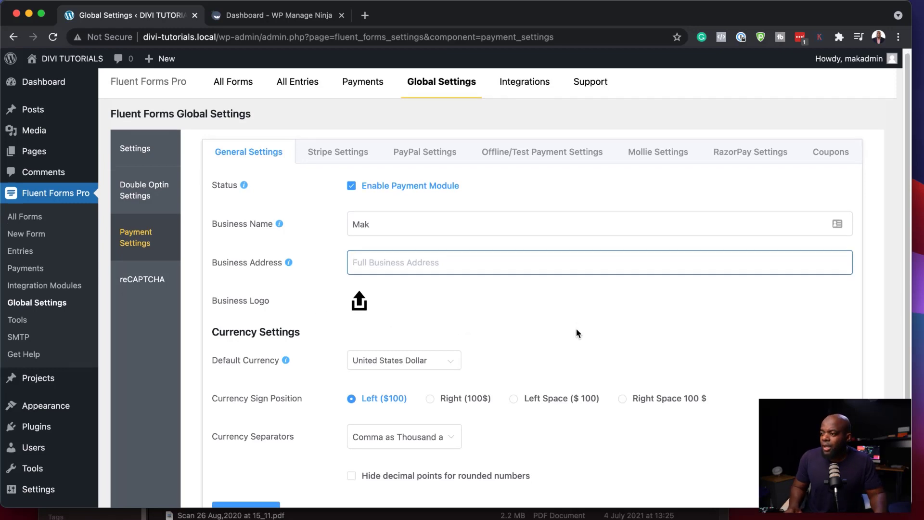
scroll(573, 330, down, 3)
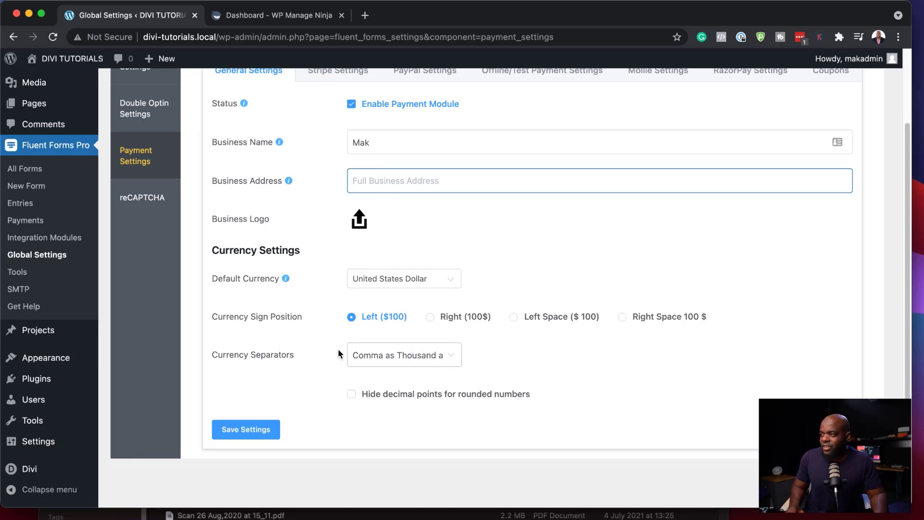
click(268, 432)
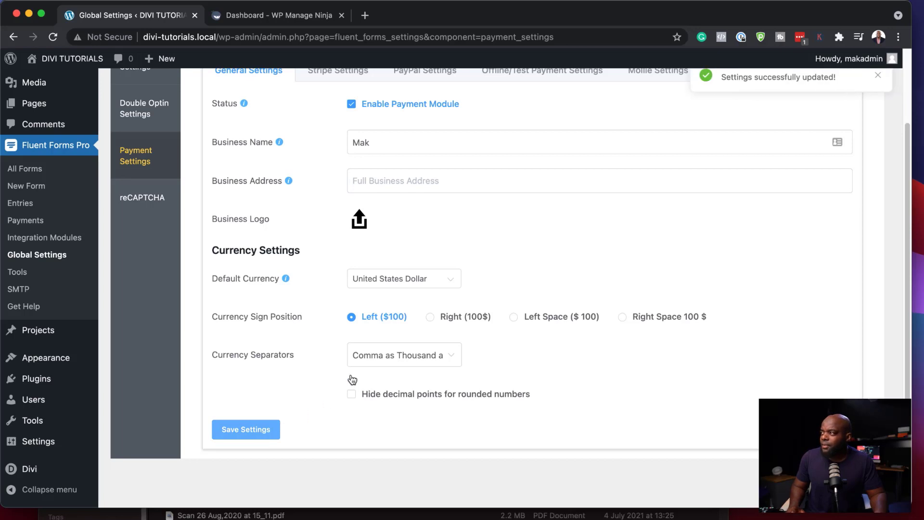
scroll(351, 372, up, 4)
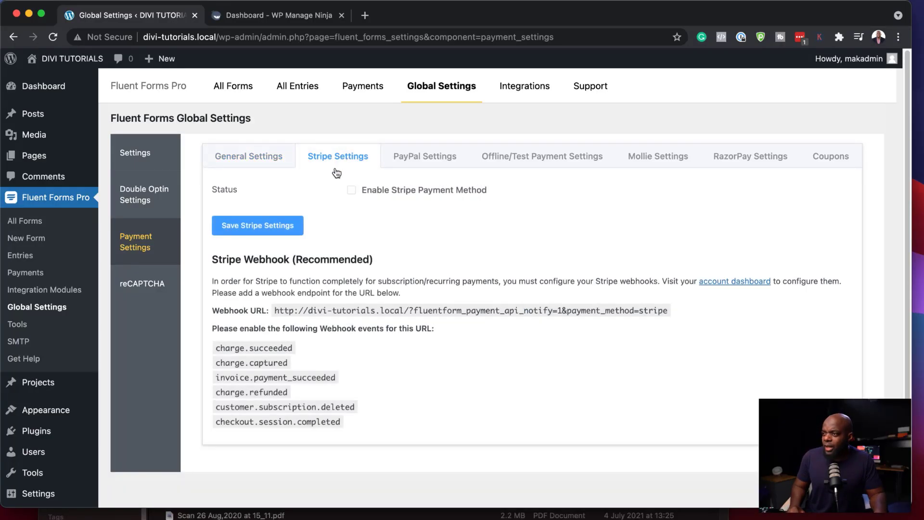
Step: Enable PayPal in Live Mode with the account's PayPal e-mail and save the PayPal settings
click(424, 159)
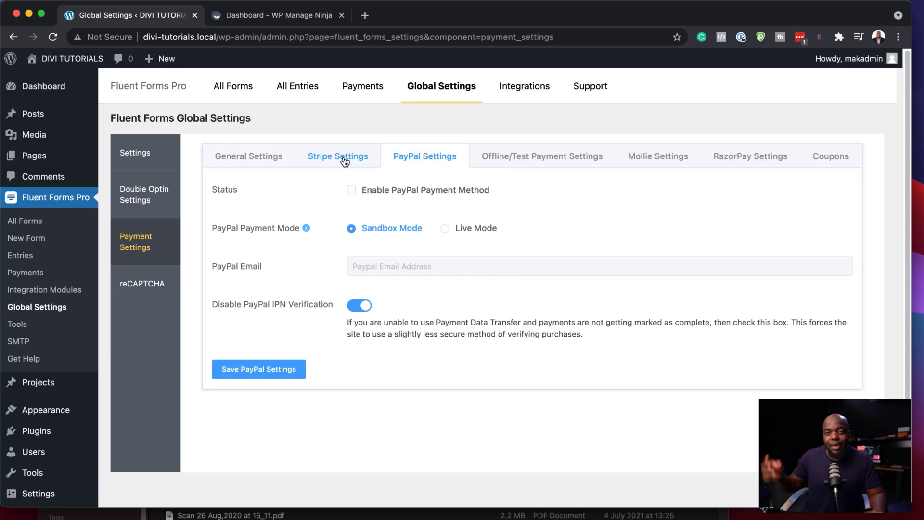
click(351, 191)
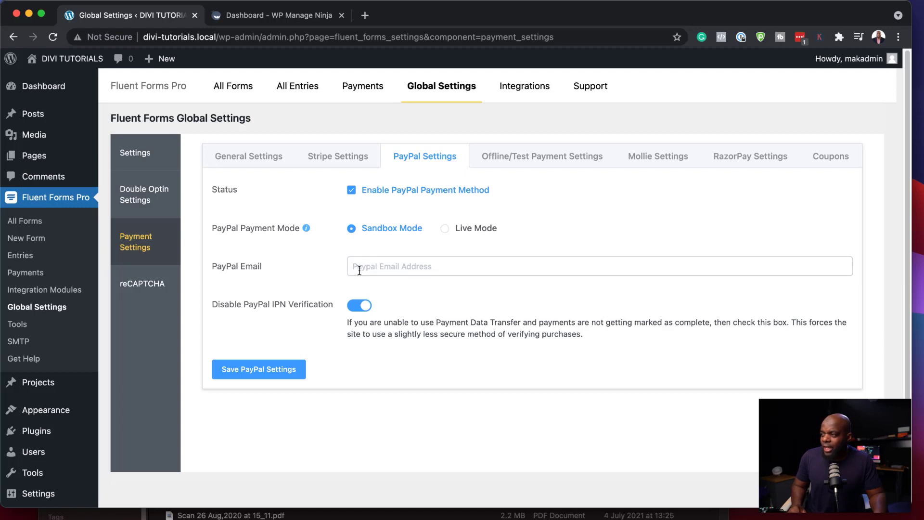
click(381, 268)
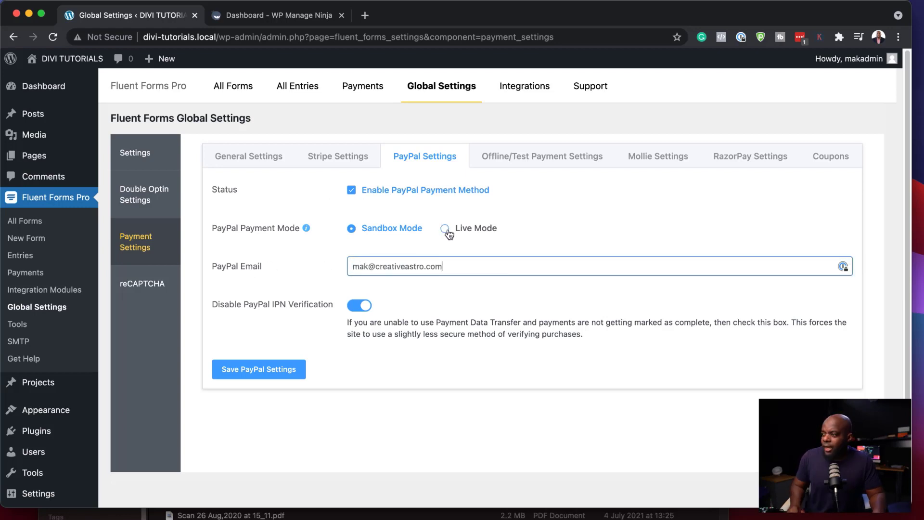
click(445, 229)
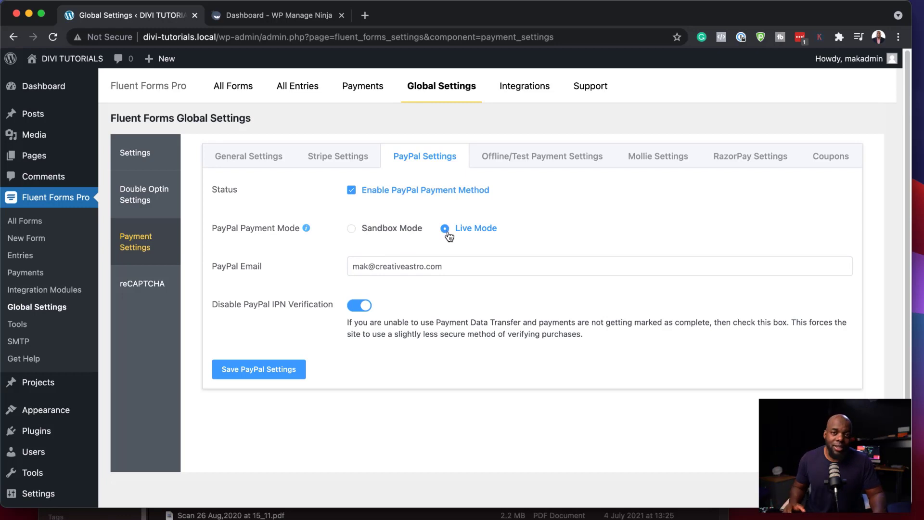
click(259, 375)
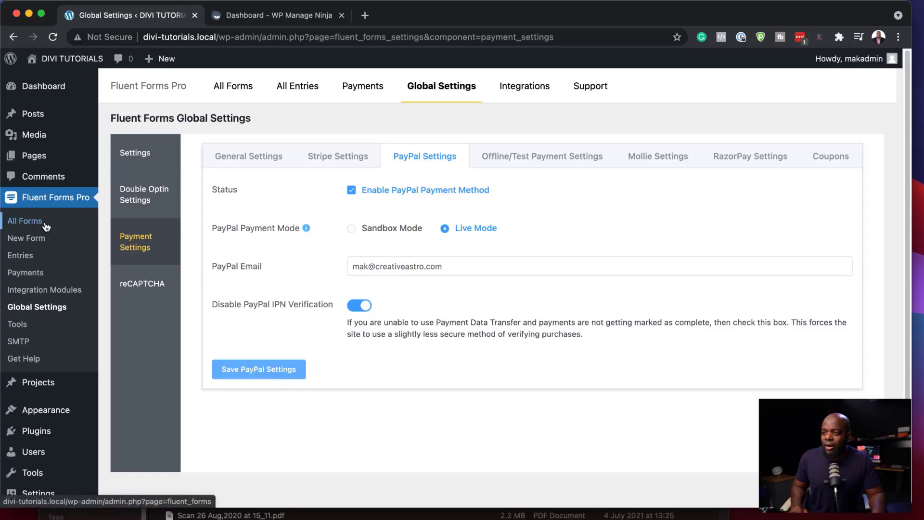
Step: Create a blank form with a single First Name/Last Name row, removing the duplicate row
click(35, 240)
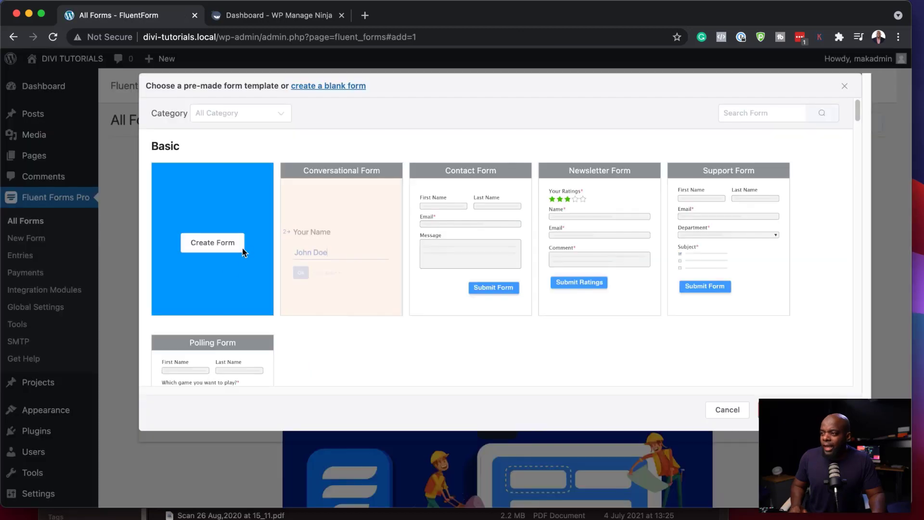
click(212, 243)
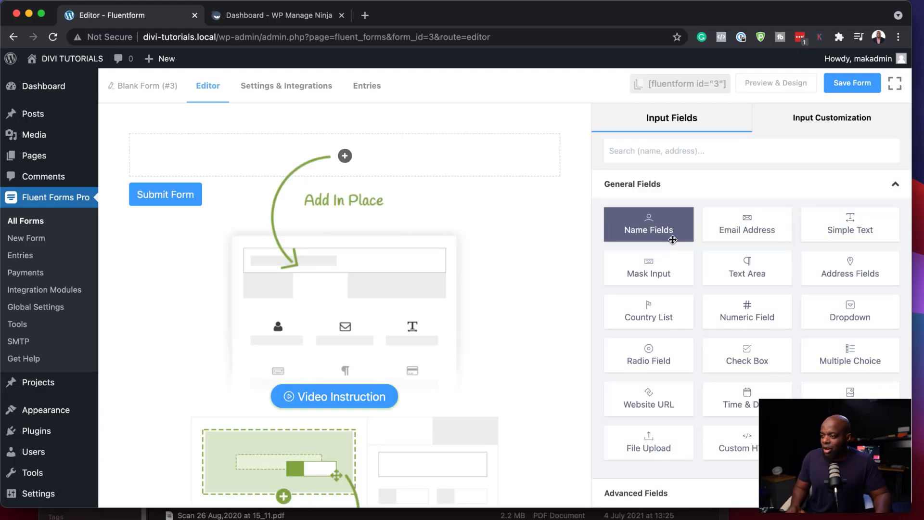
drag(665, 233, 353, 165)
double_click(650, 226)
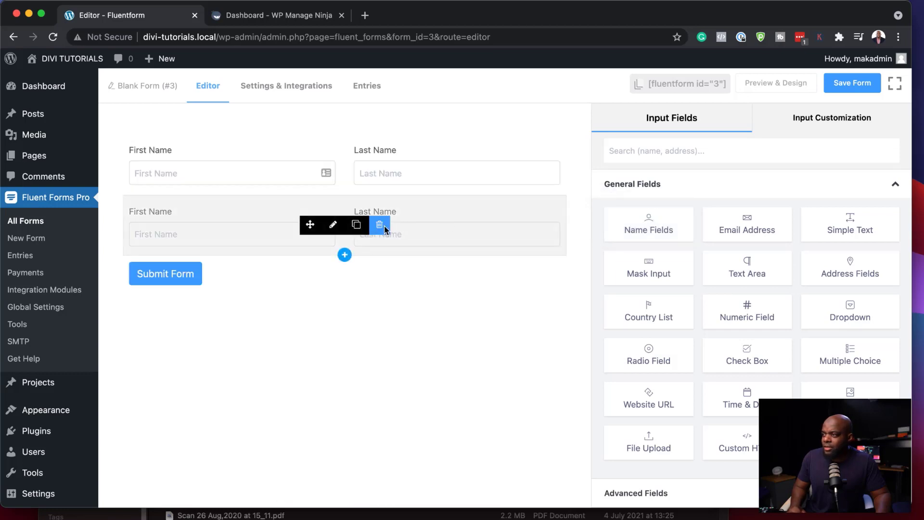
click(379, 225)
click(533, 200)
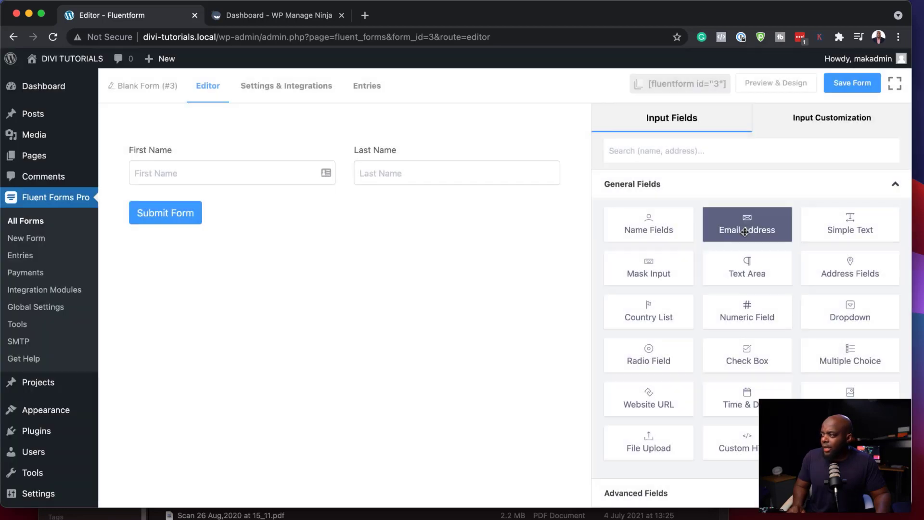
Step: Add an Email field below the name fields and expand the Payment Fields group
drag(745, 228, 223, 206)
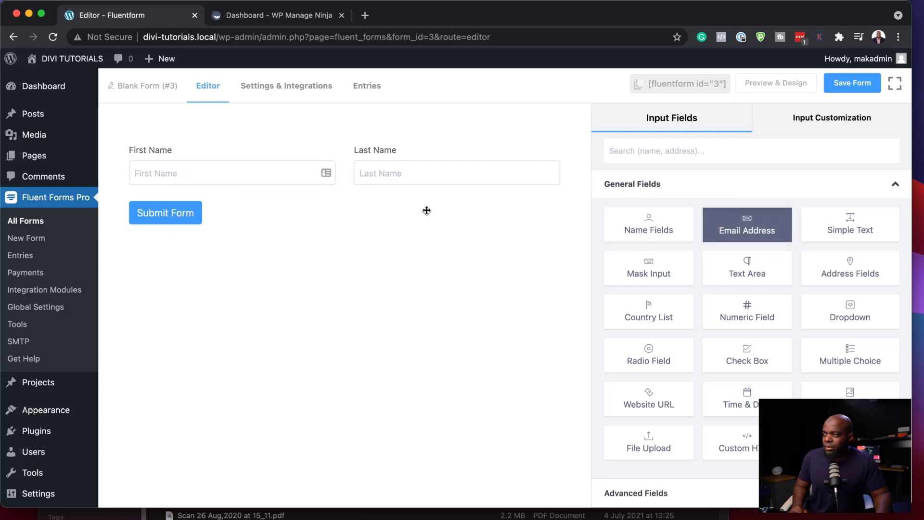
double_click(753, 238)
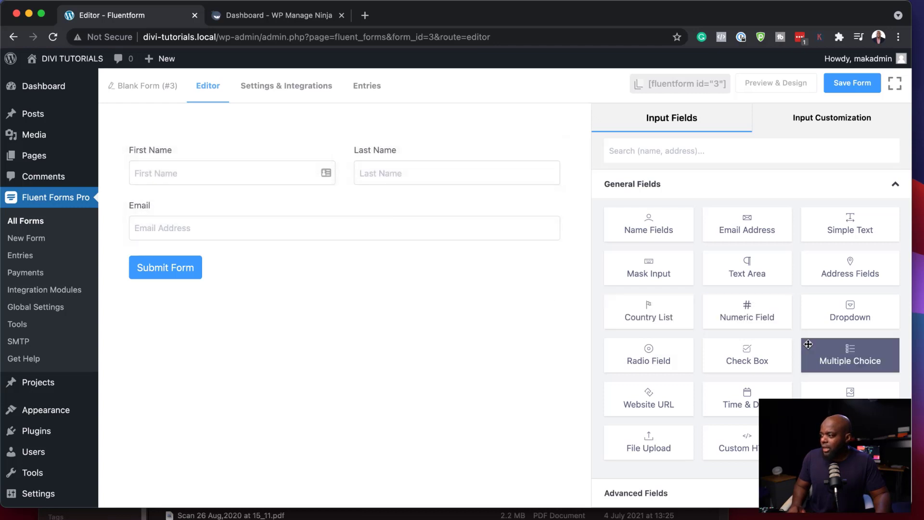
scroll(810, 352, down, 3)
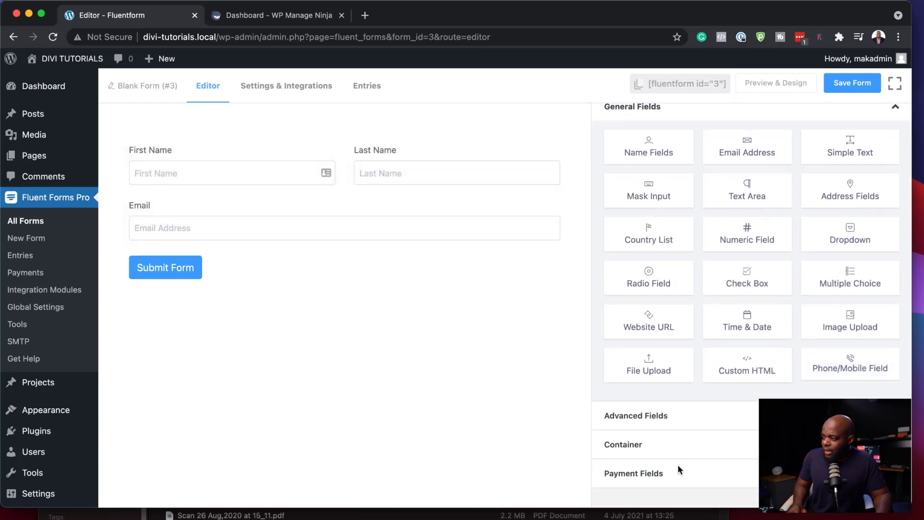
click(678, 476)
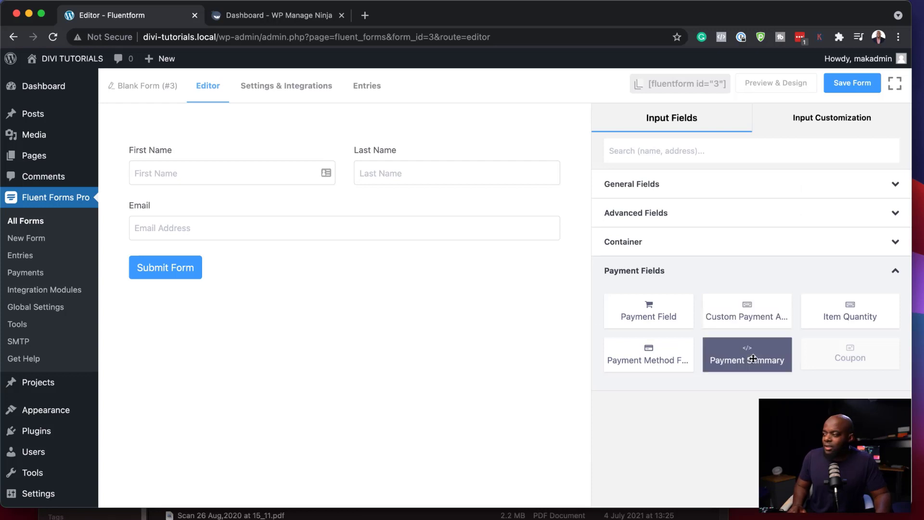
Step: Add a Payment Field single item labelled 'Baking Ebook' with a $27 payment amount
click(666, 307)
mouse_move(175, 262)
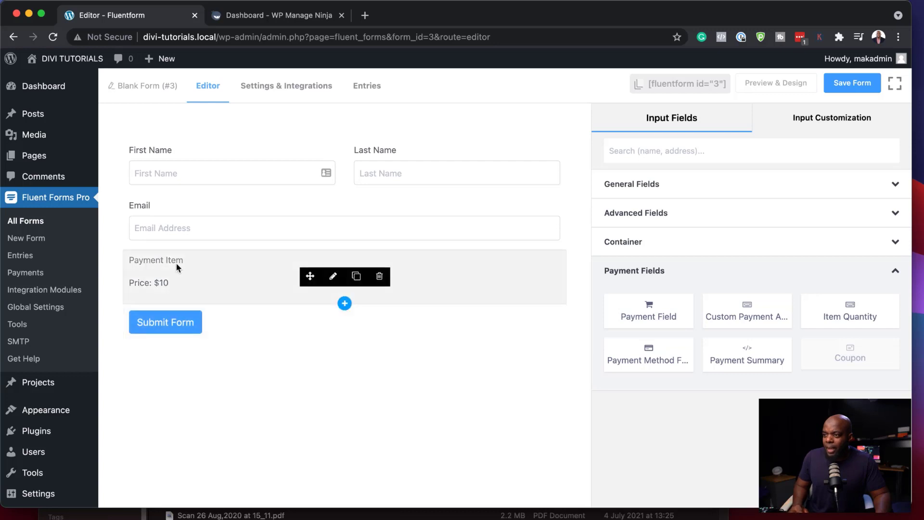
click(333, 277)
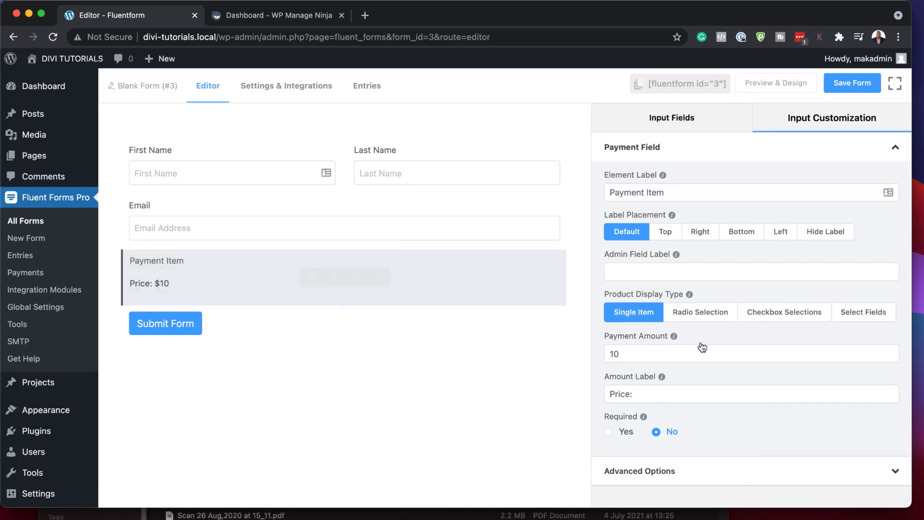
drag(628, 354, 591, 353)
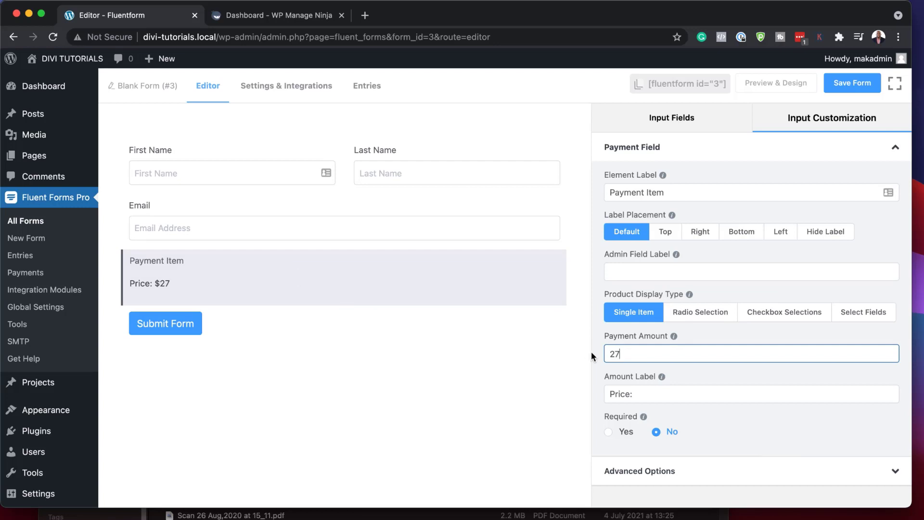
click(609, 432)
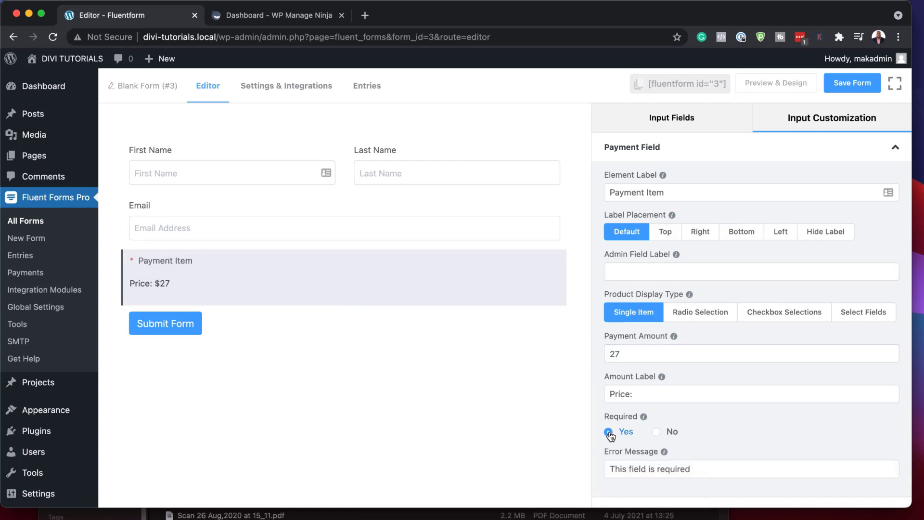
click(656, 432)
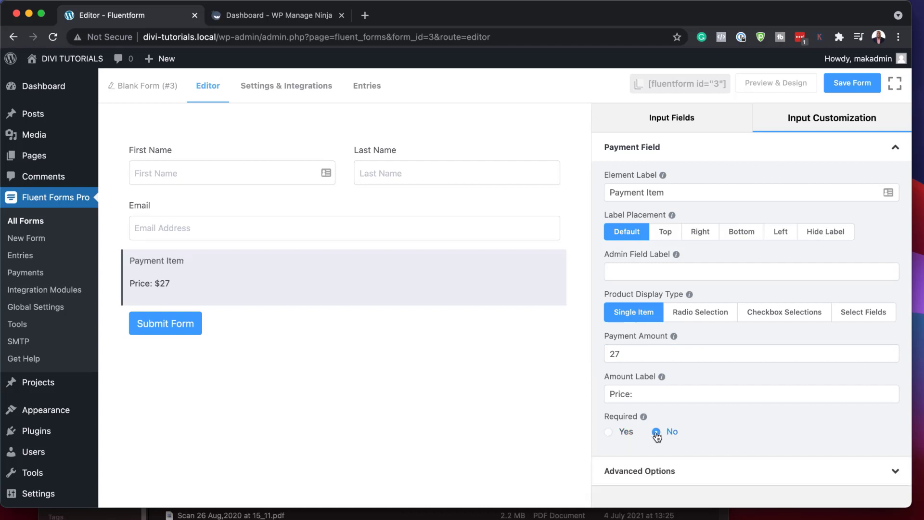
triple_click(678, 194)
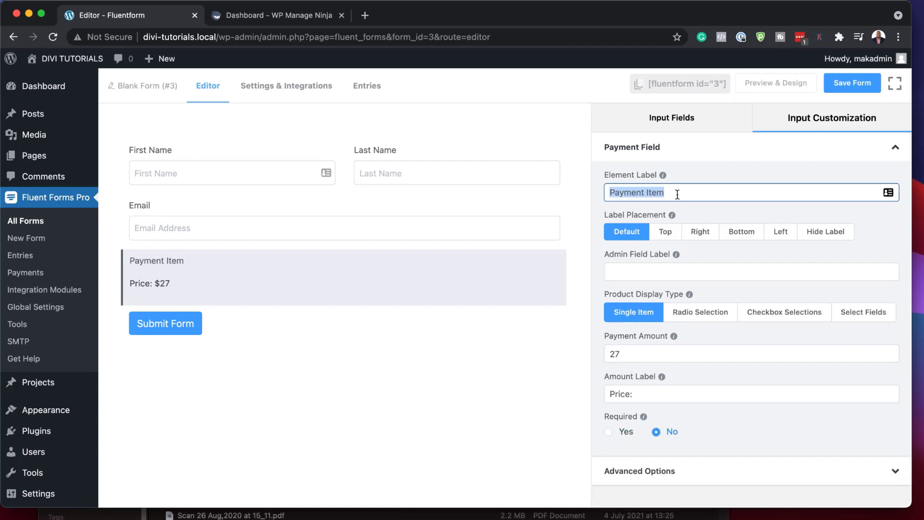
text(Baking Ebook)
click(895, 147)
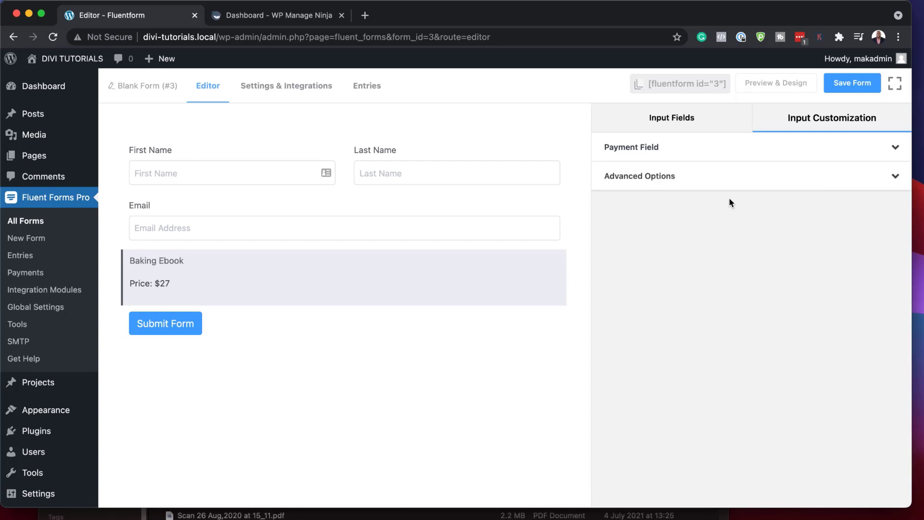
click(680, 157)
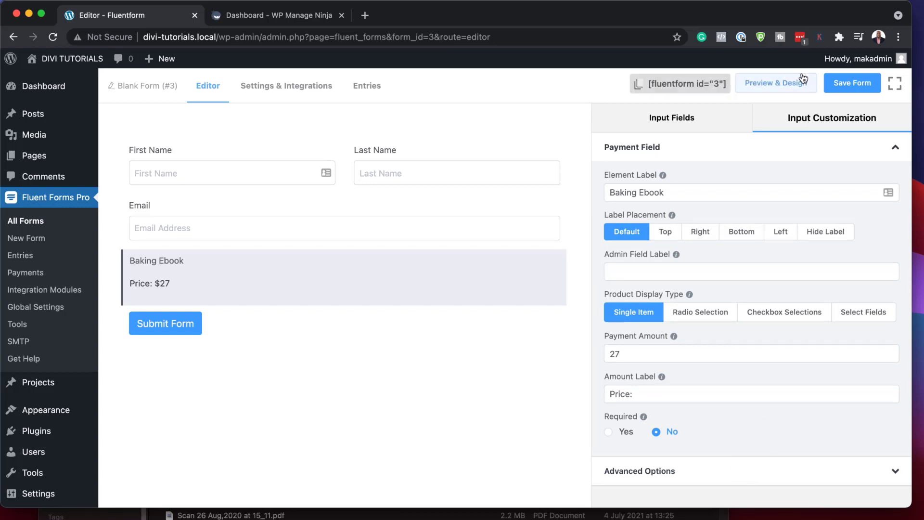
click(708, 120)
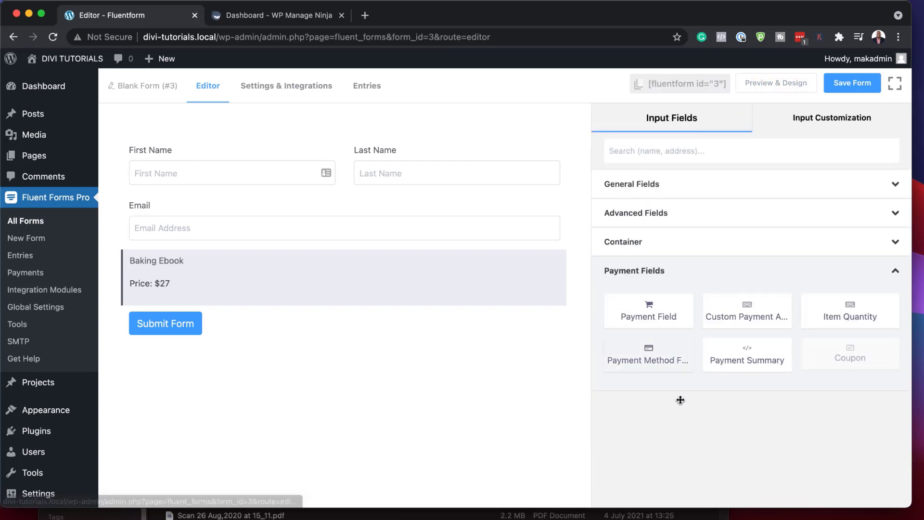
Step: Add a Payment Method field below Baking Ebook and confirm Pay with PayPal is enabled
click(656, 357)
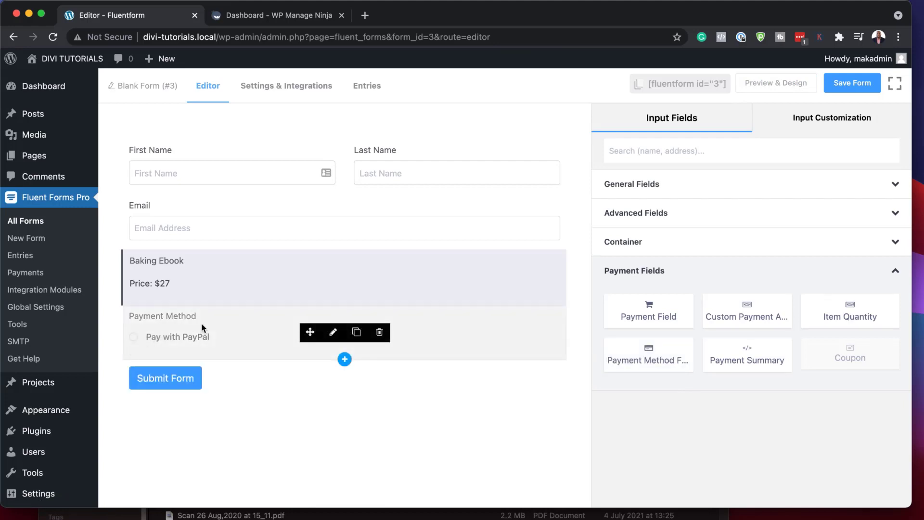
click(332, 333)
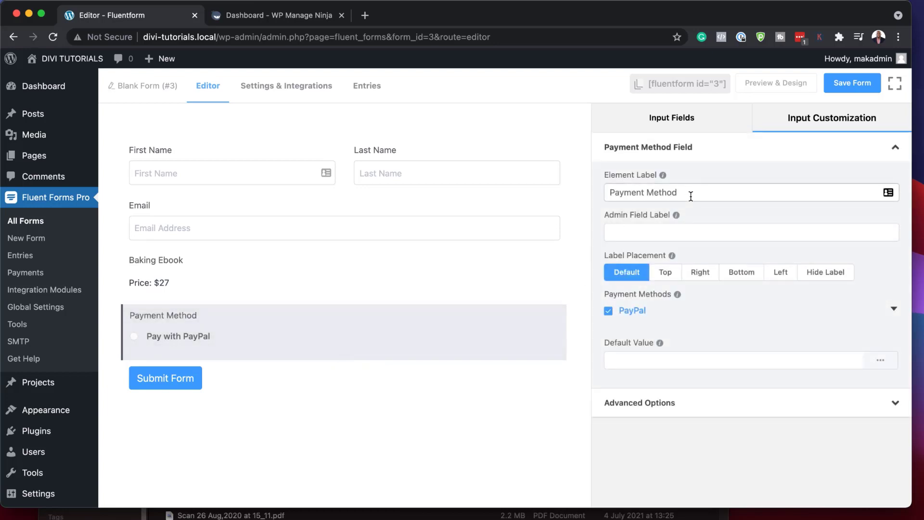
mouse_move(139, 342)
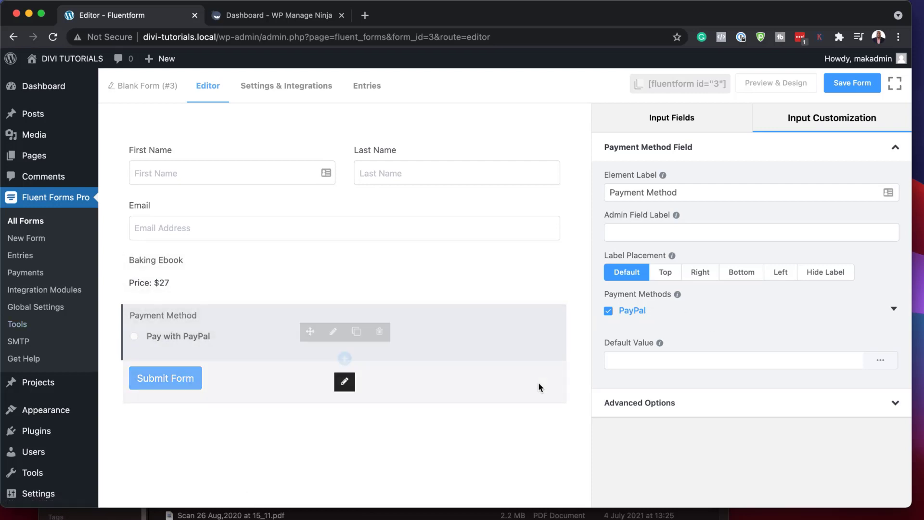
click(698, 120)
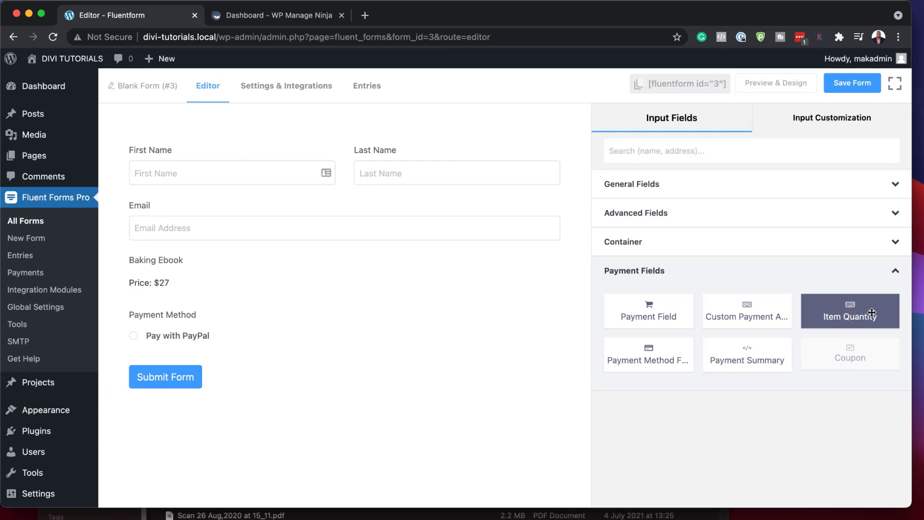
Step: Add a Quantity field under Email and make the submit button a Large 'Make A Payment' button
click(872, 312)
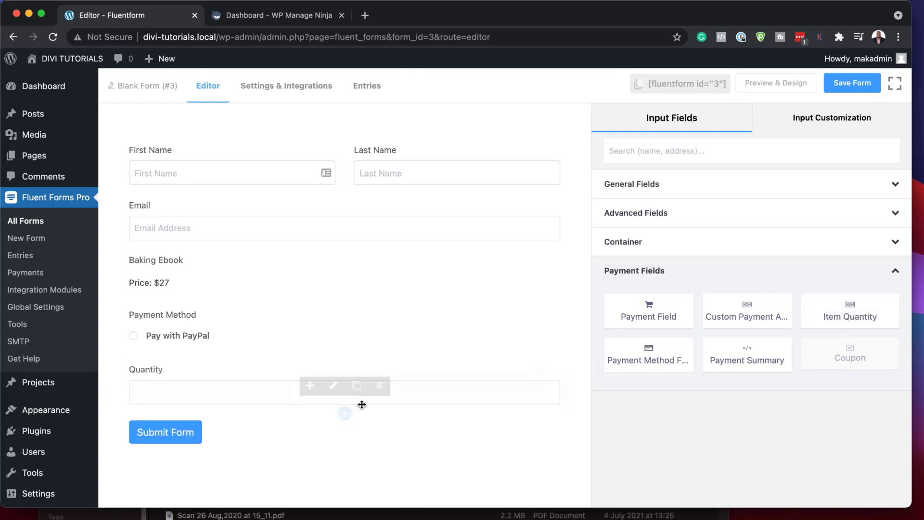
drag(310, 386, 264, 294)
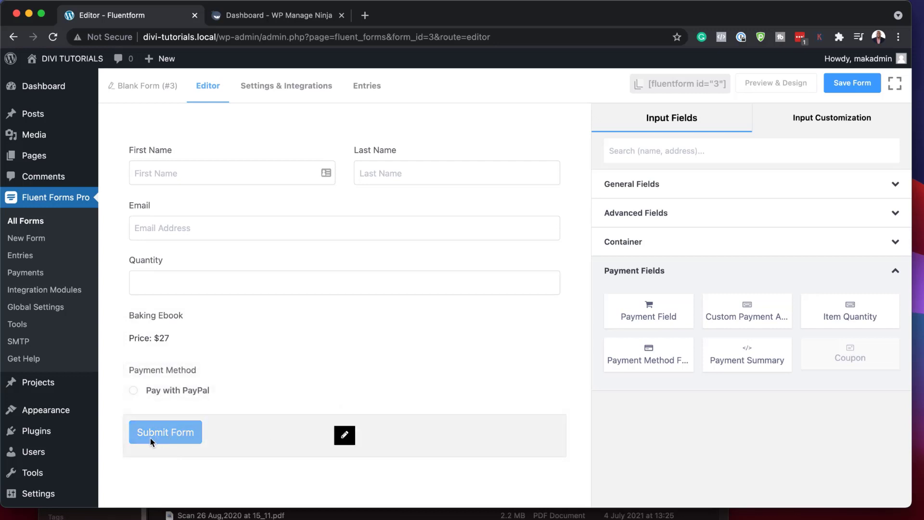
click(345, 436)
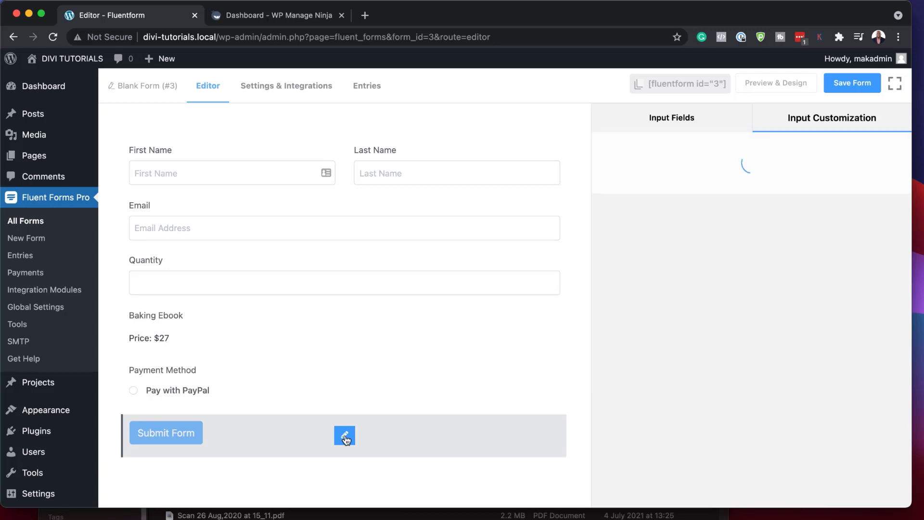
triple_click(691, 227)
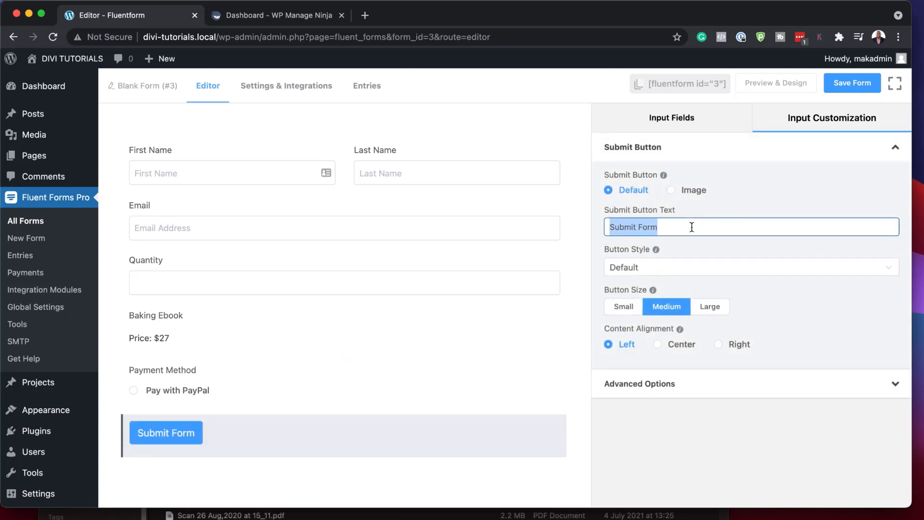
text(Make A Payment)
click(712, 310)
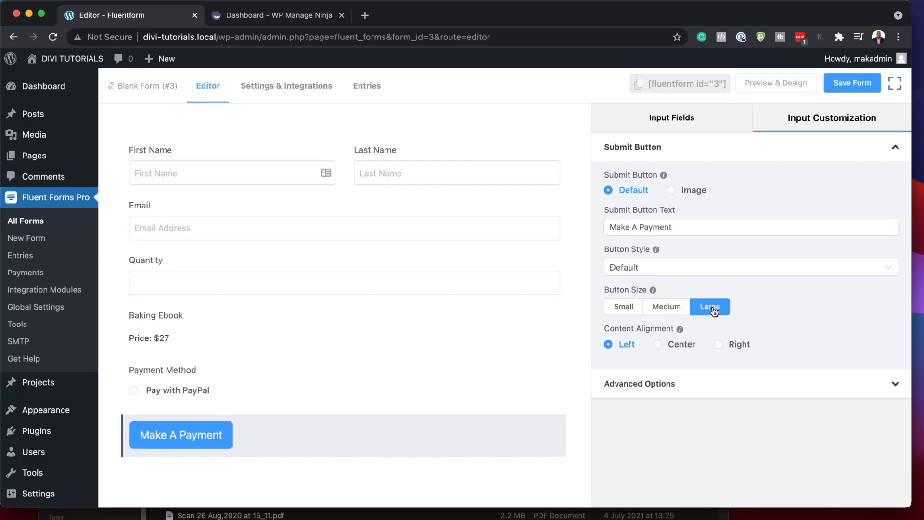
click(702, 121)
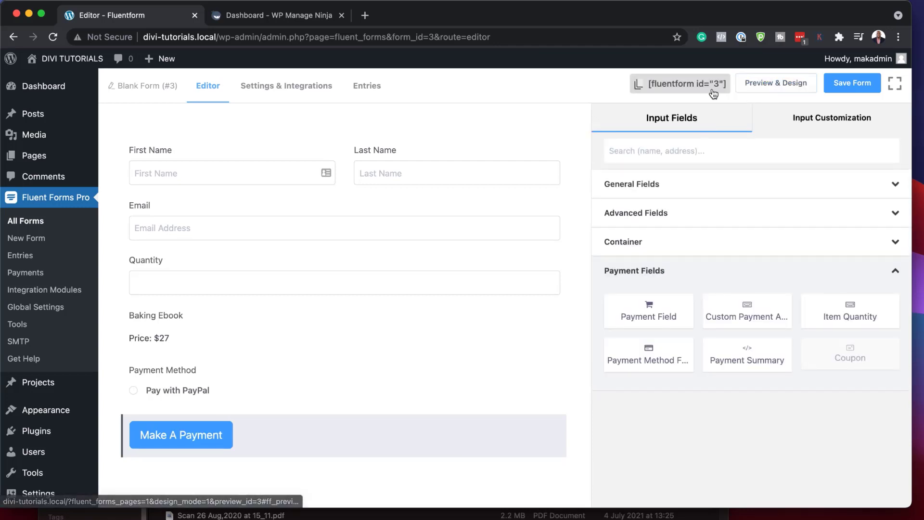
Step: Save Blank Form (#3) and preview it, trying out the Quantity field
click(855, 84)
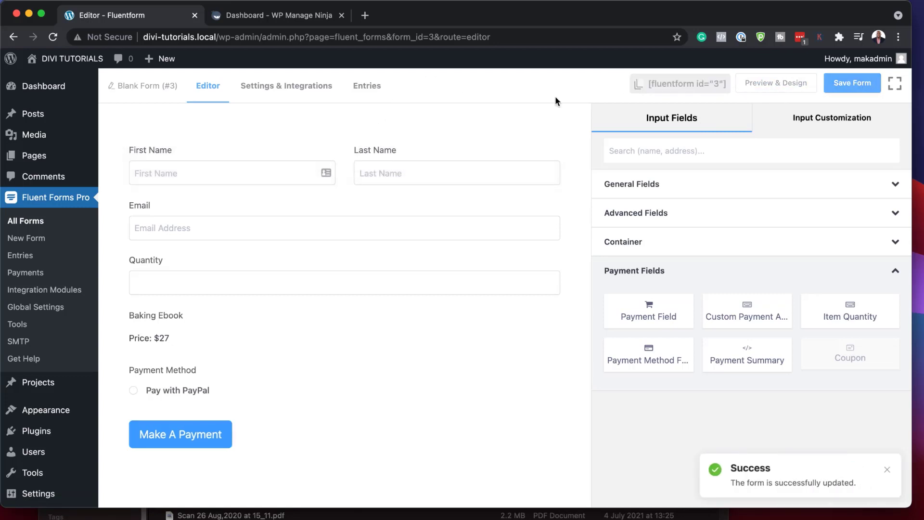
click(796, 85)
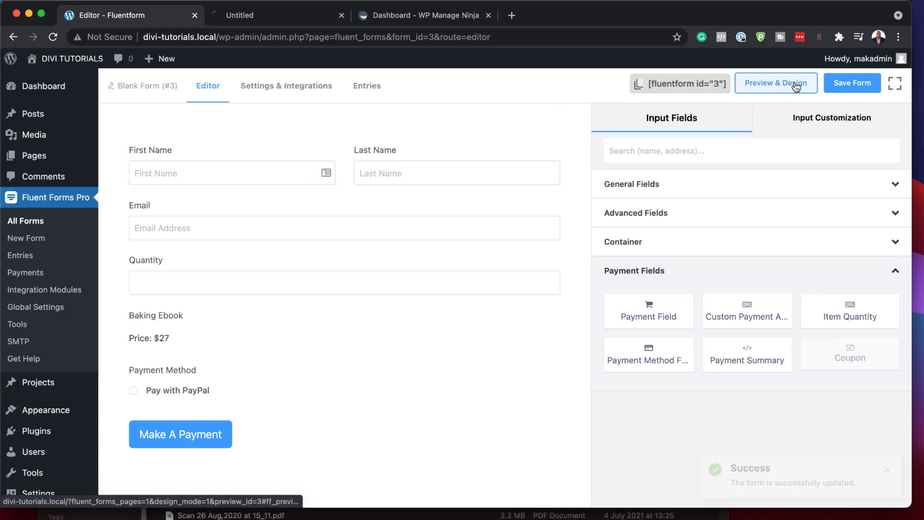
click(310, 17)
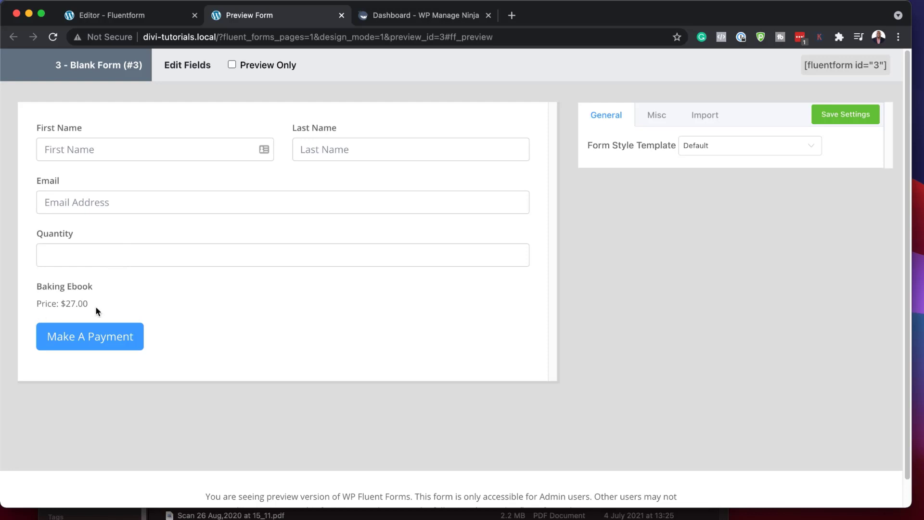
click(67, 251)
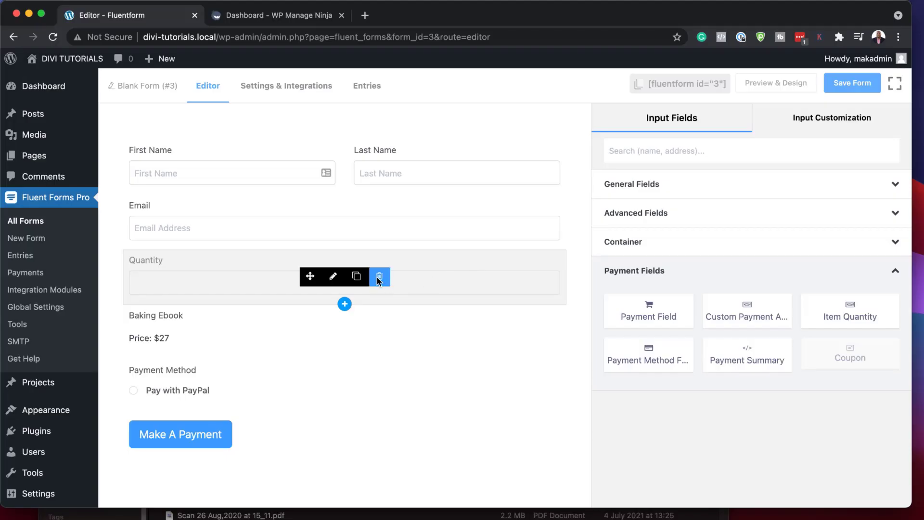
Step: Delete the Quantity field, re-save the form and view its preview again
click(379, 276)
click(543, 202)
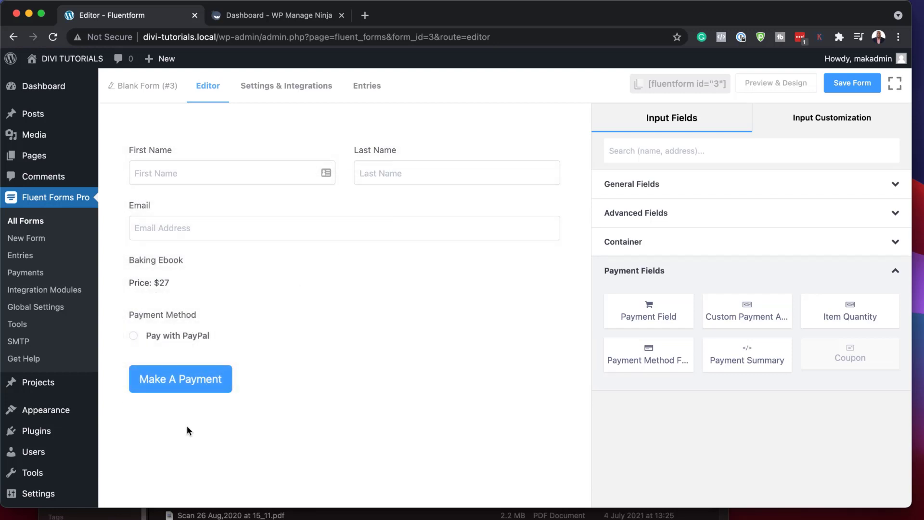
click(848, 84)
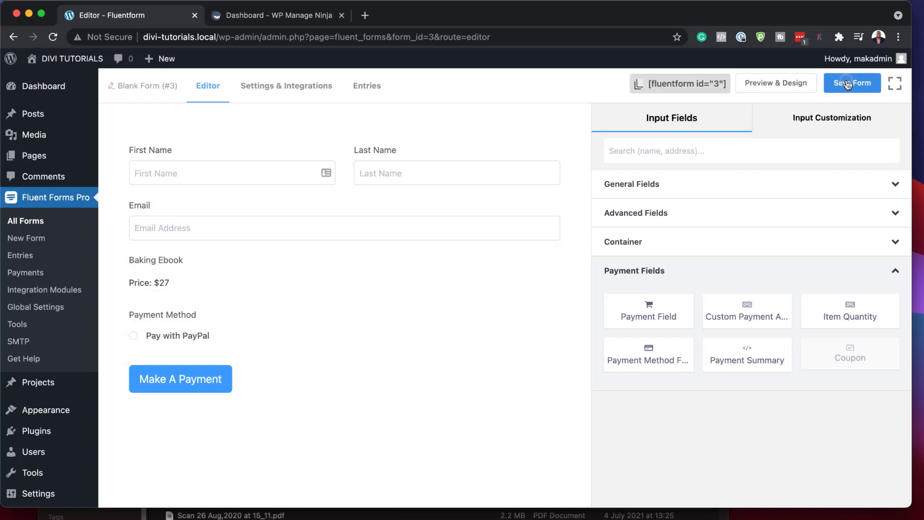
click(791, 86)
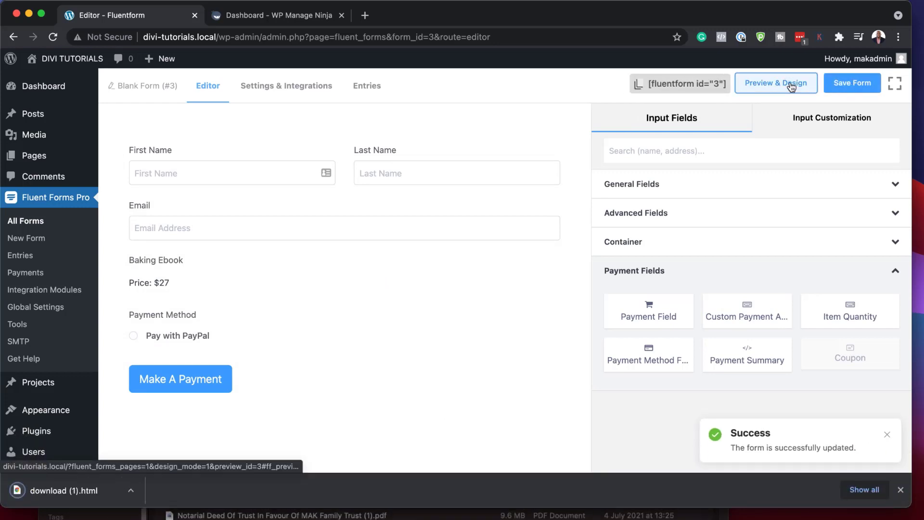
click(314, 17)
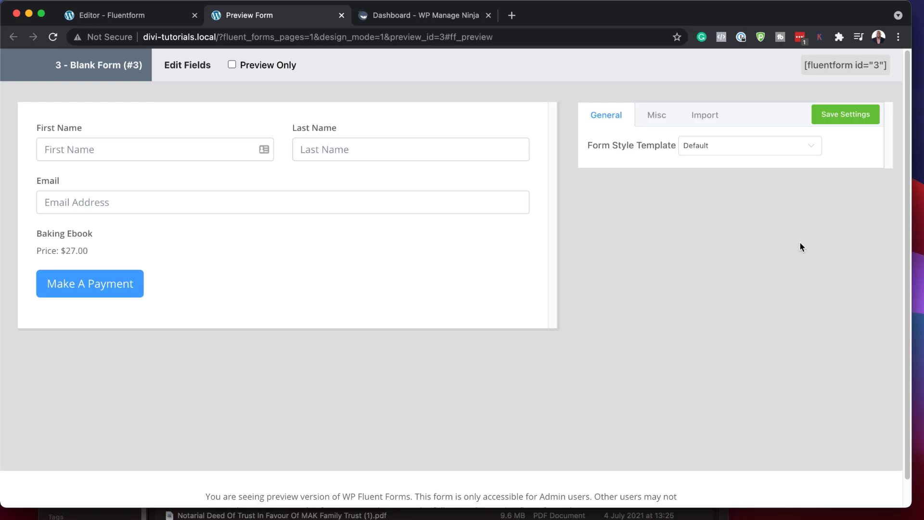
Step: Try the Modern (Bold) and Modern (Light) style templates, then apply Bootstrap Style
click(715, 152)
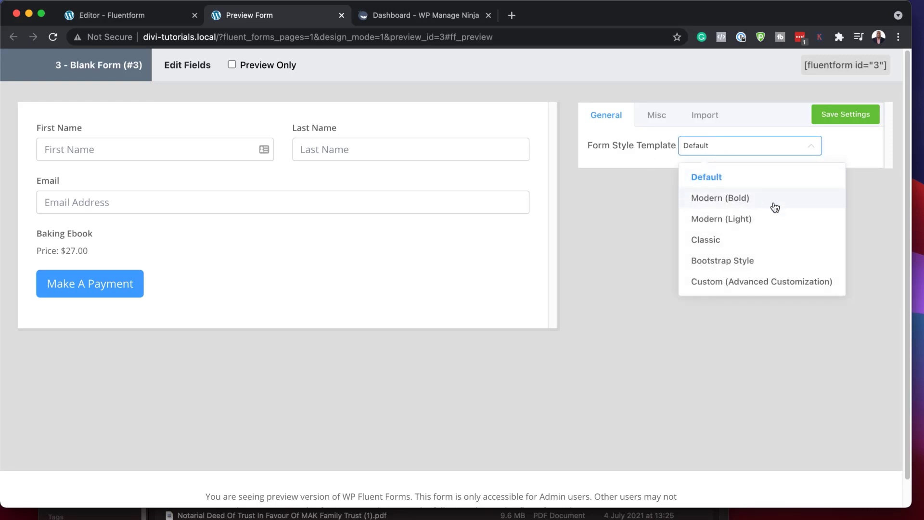
click(774, 203)
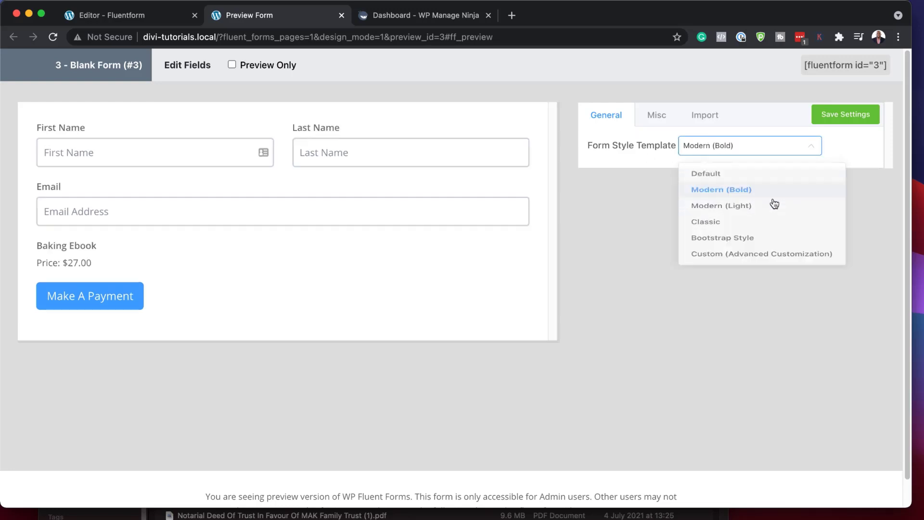
click(715, 152)
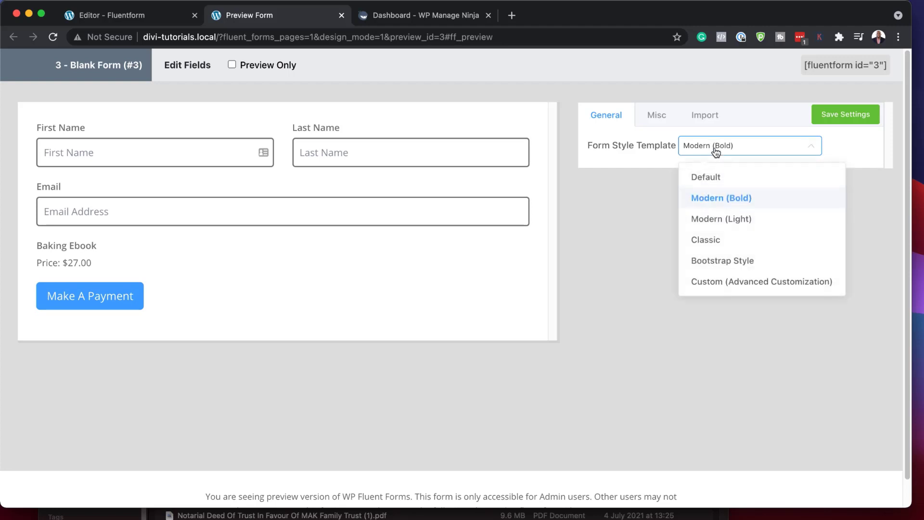
click(769, 222)
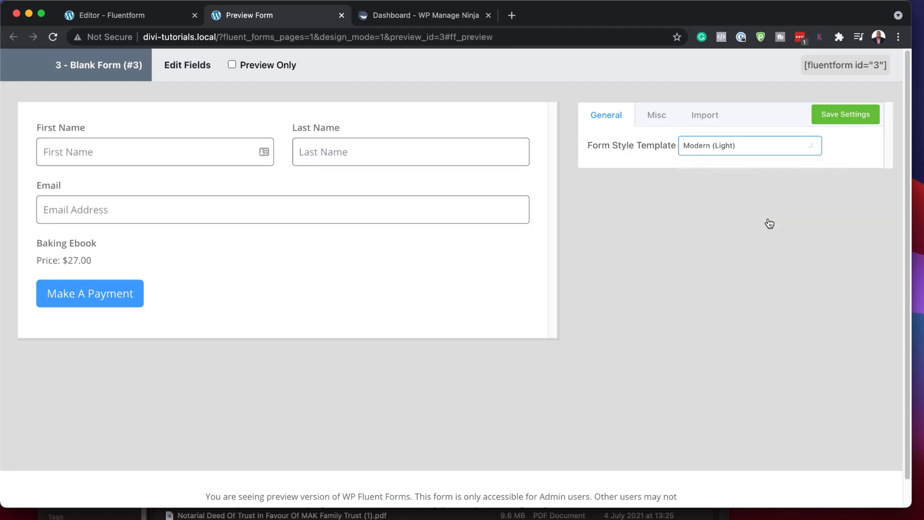
click(732, 145)
click(761, 263)
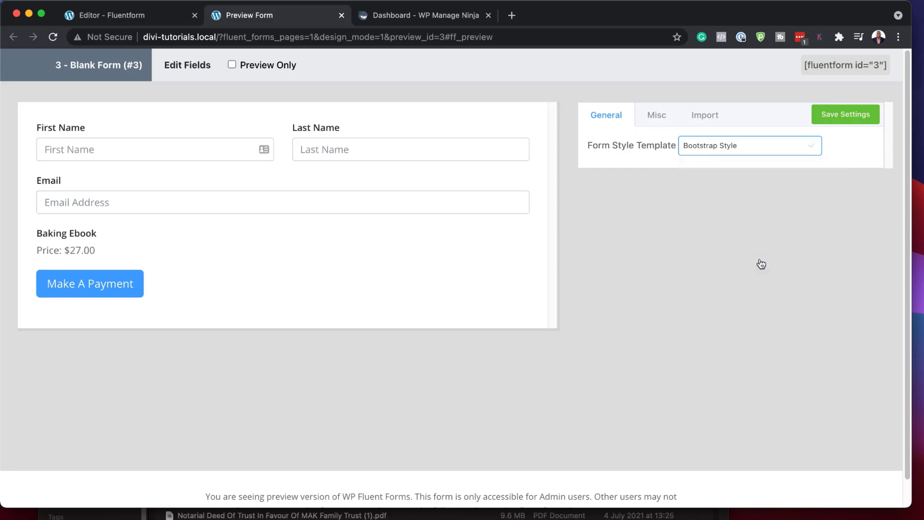
Step: Leave the container border off under Misc > Container Styles and save the style settings
click(657, 118)
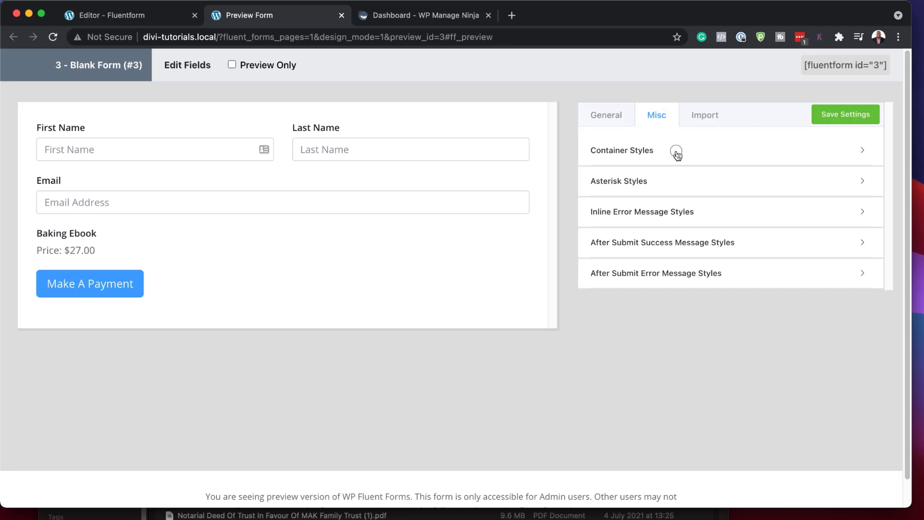
click(676, 152)
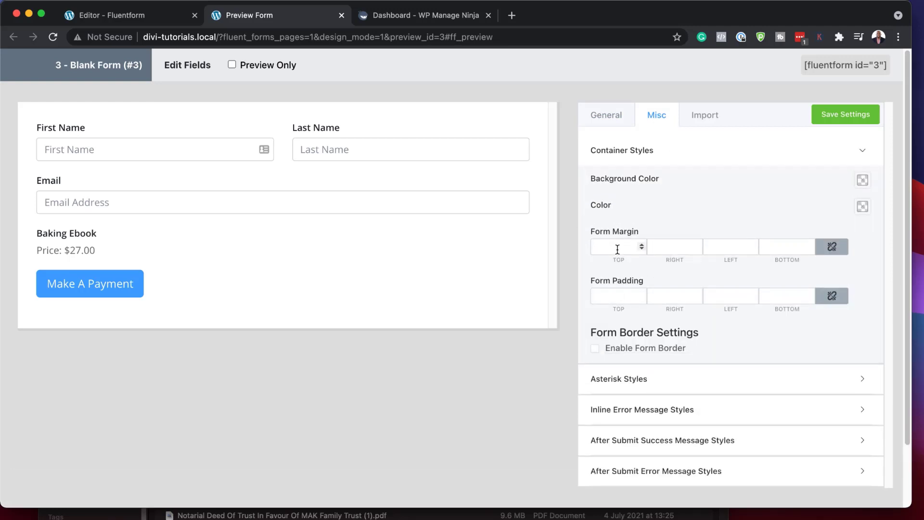
click(596, 350)
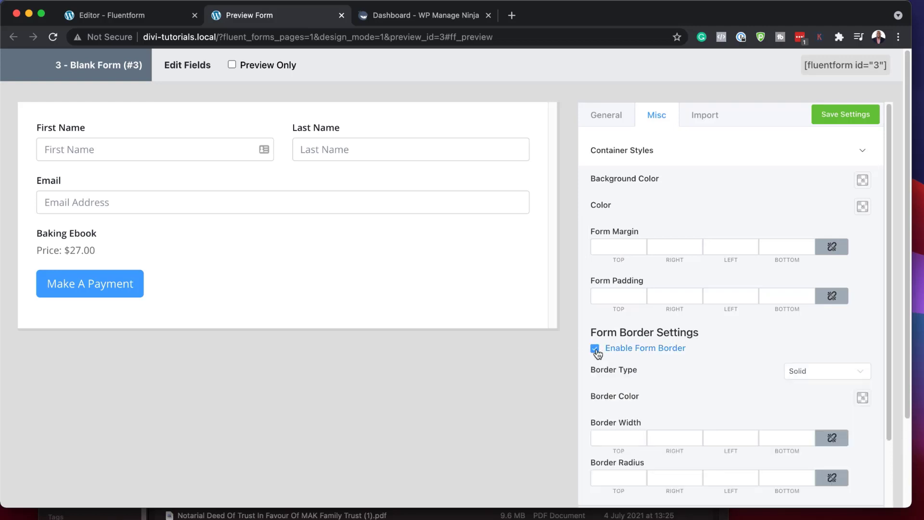
click(596, 349)
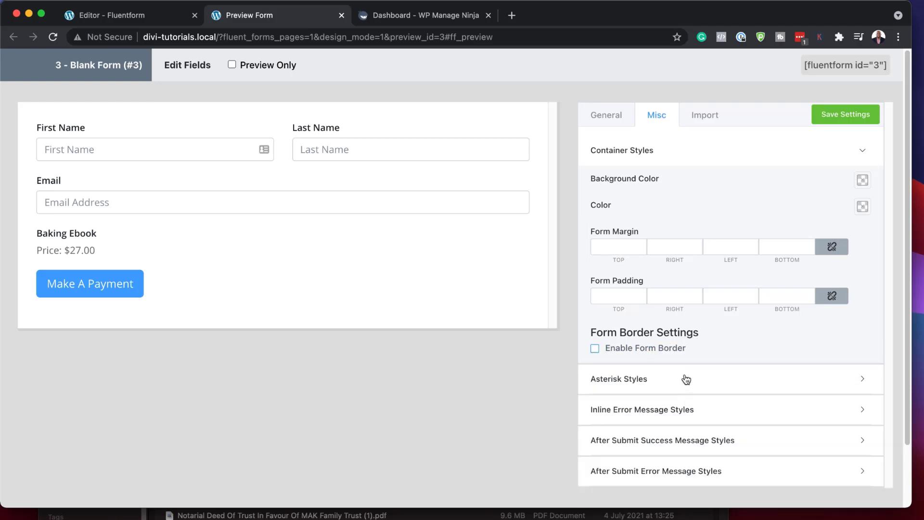
click(849, 122)
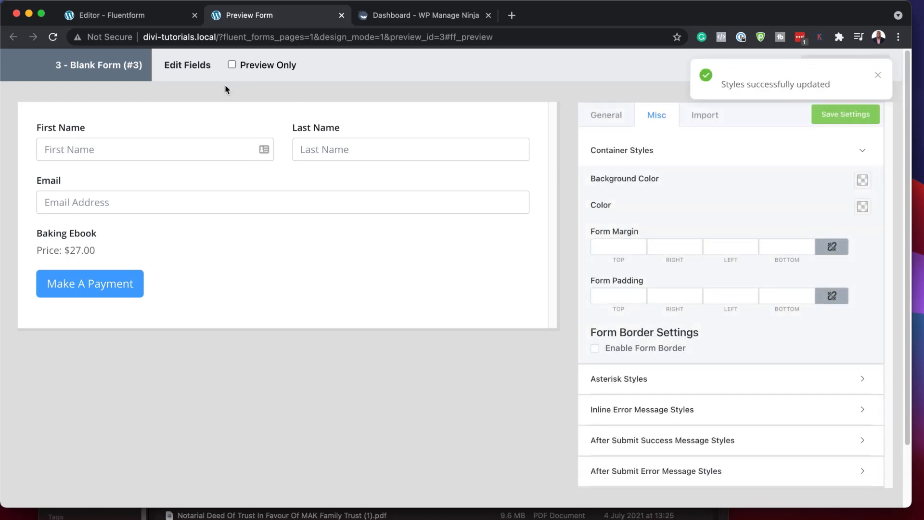
click(169, 19)
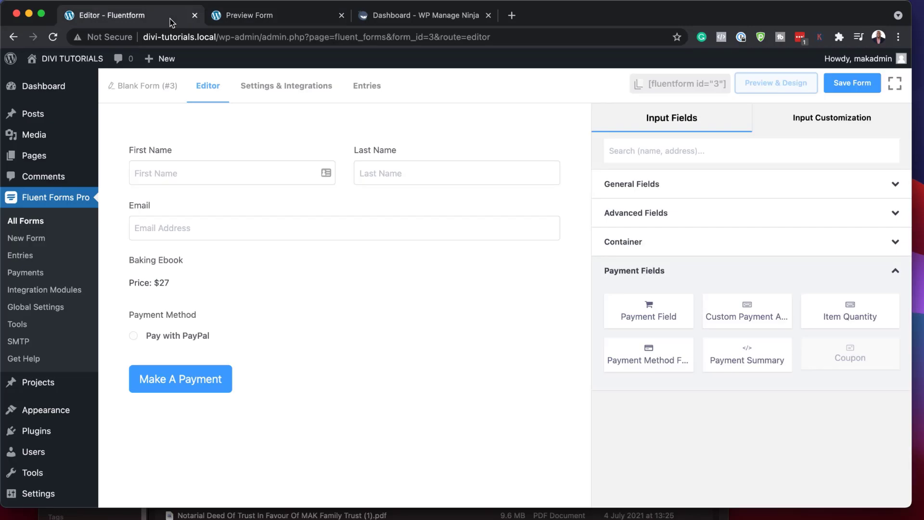
Step: Copy the payment form's shortcode and start a new WordPress page
click(672, 87)
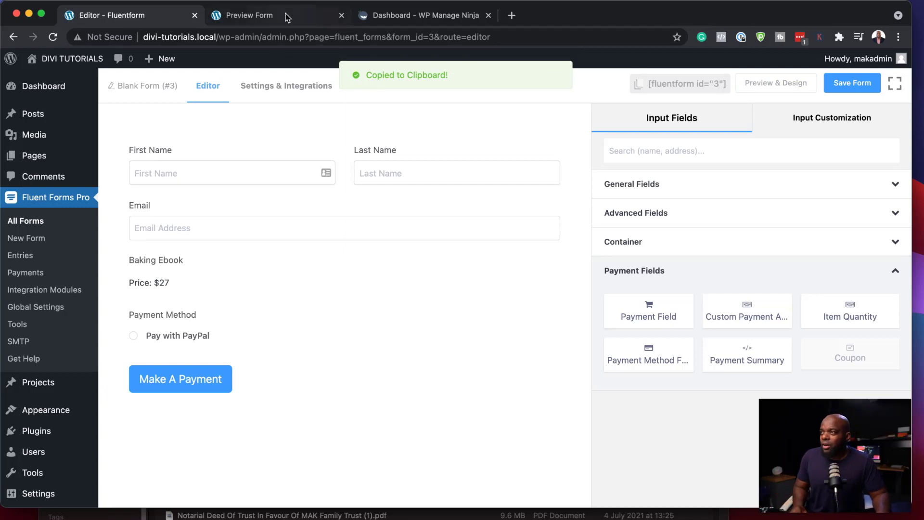
mouse_move(49, 89)
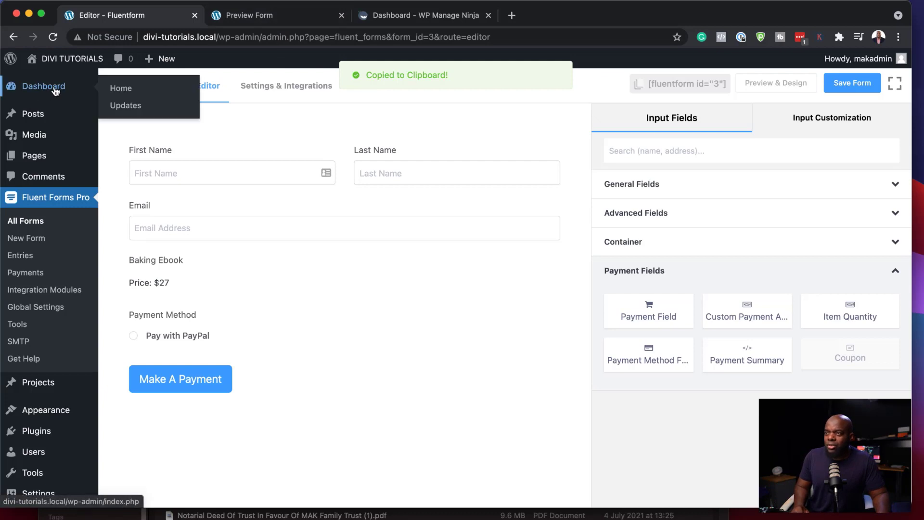
mouse_move(36, 120)
mouse_move(37, 155)
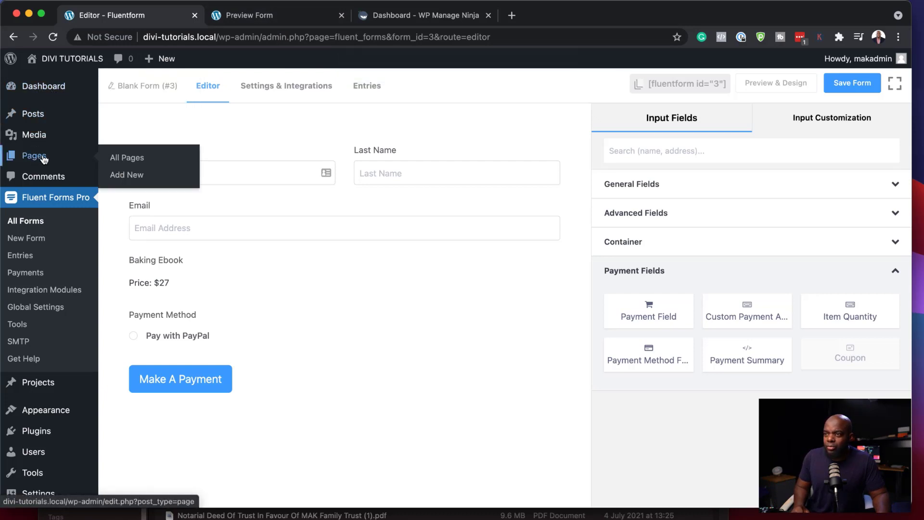
shift+super+click(139, 180)
Step: Title the page 'Baking Ebook' and build it from scratch with Divi Builder
text(Baking Ebook)
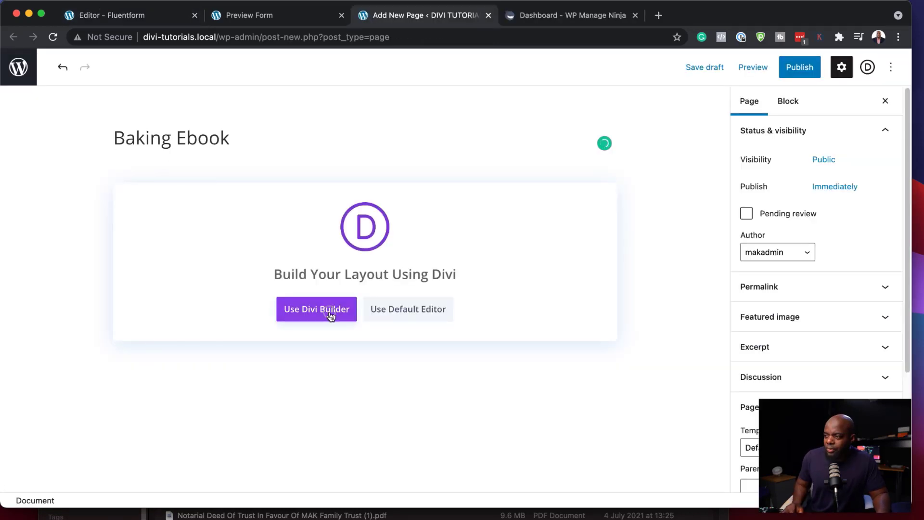
click(330, 314)
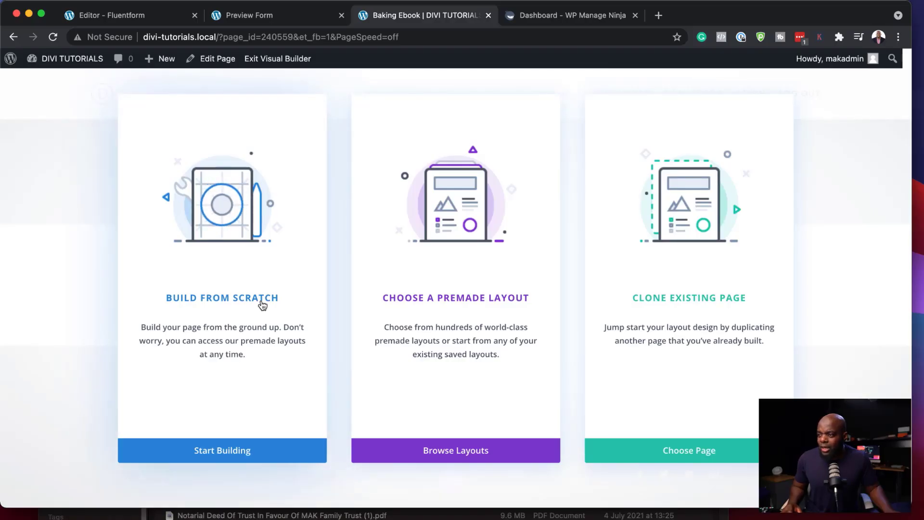
click(262, 302)
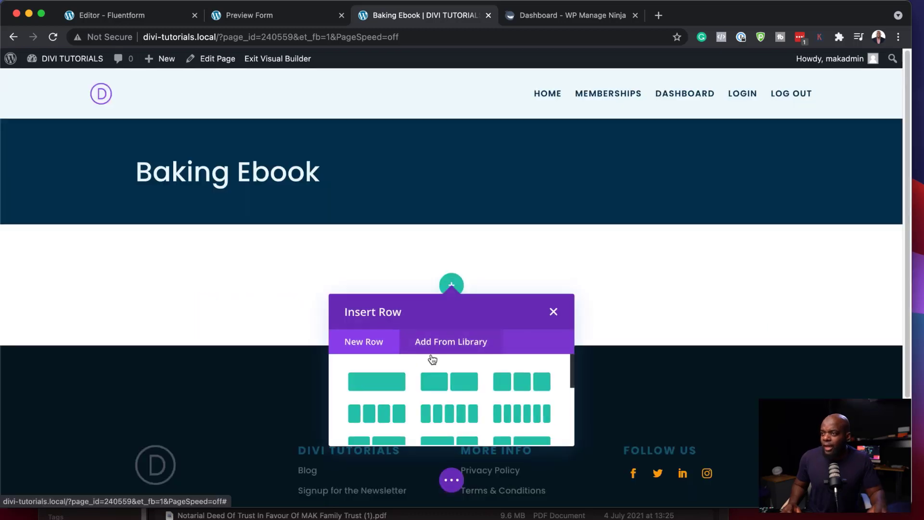
Step: Add a two-column row whose Image module shows the Amazing.jpg cake cover
click(471, 384)
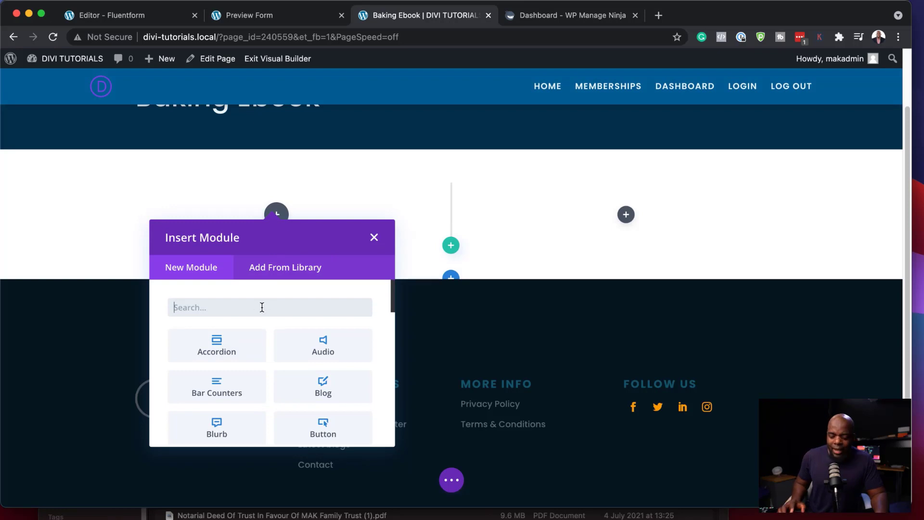
text(image)
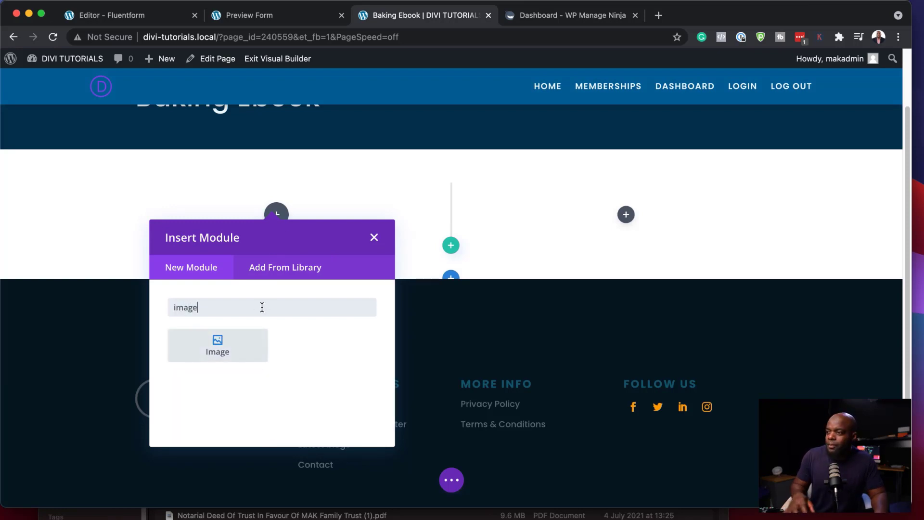
click(240, 354)
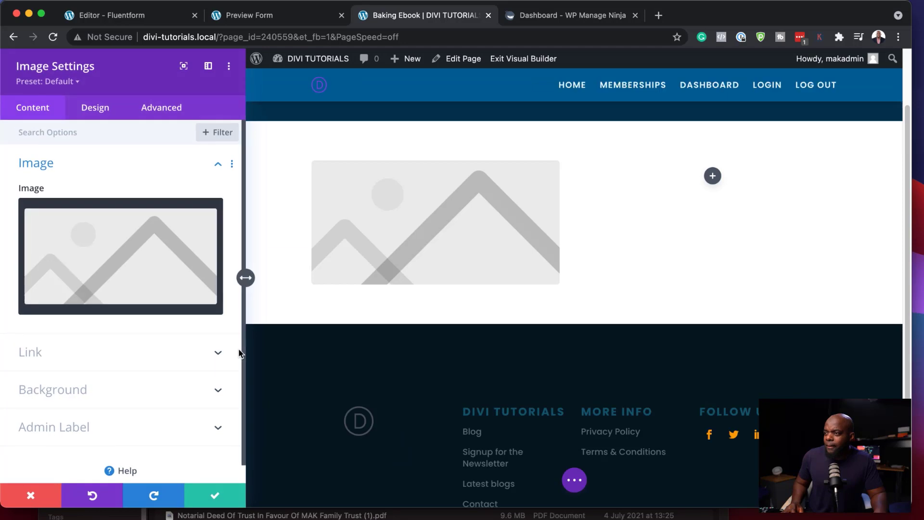
click(146, 262)
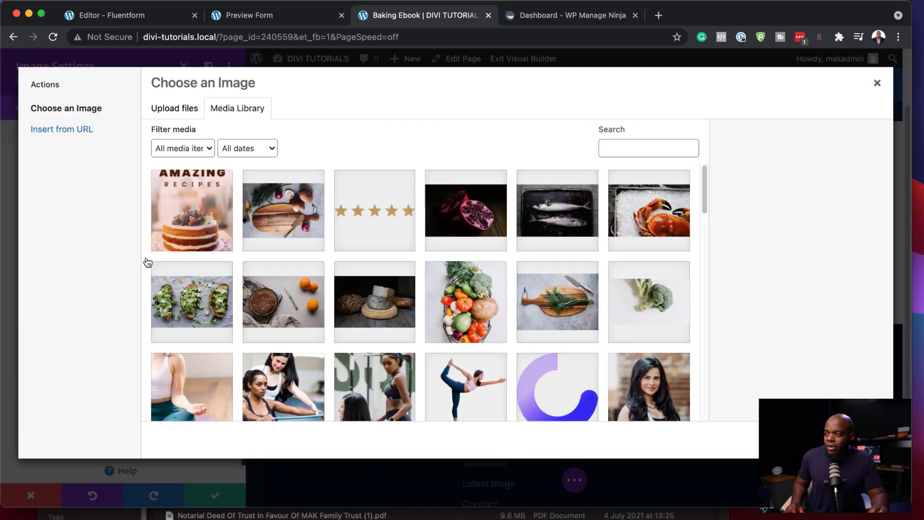
click(200, 219)
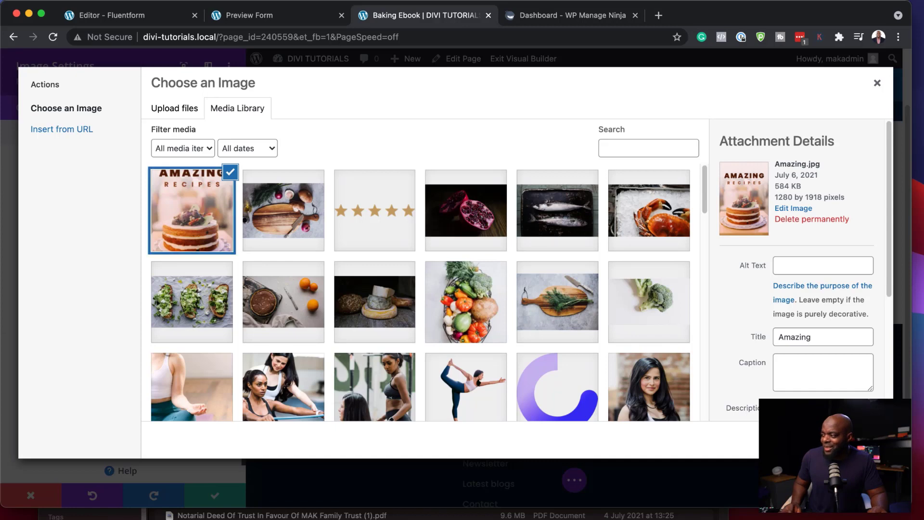
click(847, 439)
scroll(681, 356, down, 3)
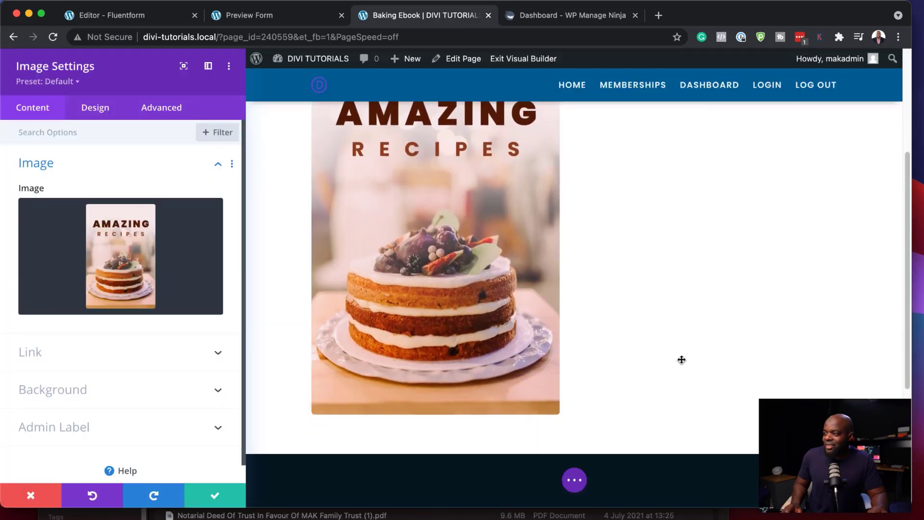
scroll(680, 357, up, 5)
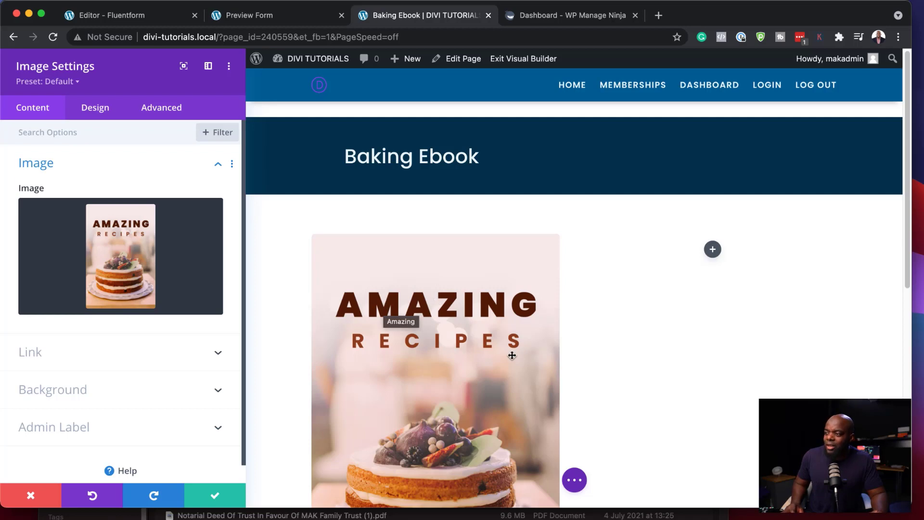
scroll(601, 366, down, 3)
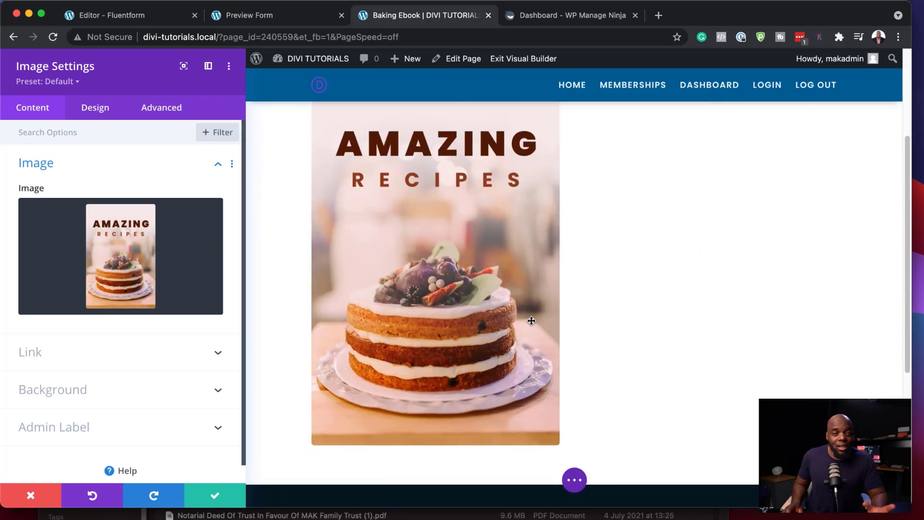
scroll(532, 320, up, 3)
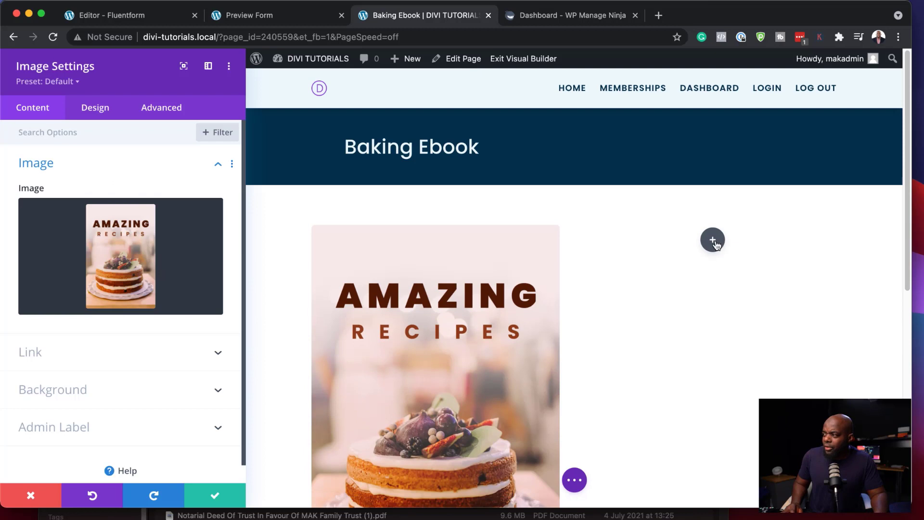
Step: Add a Text module in the right column containing the [fluentform id="3"] shortcode
click(713, 241)
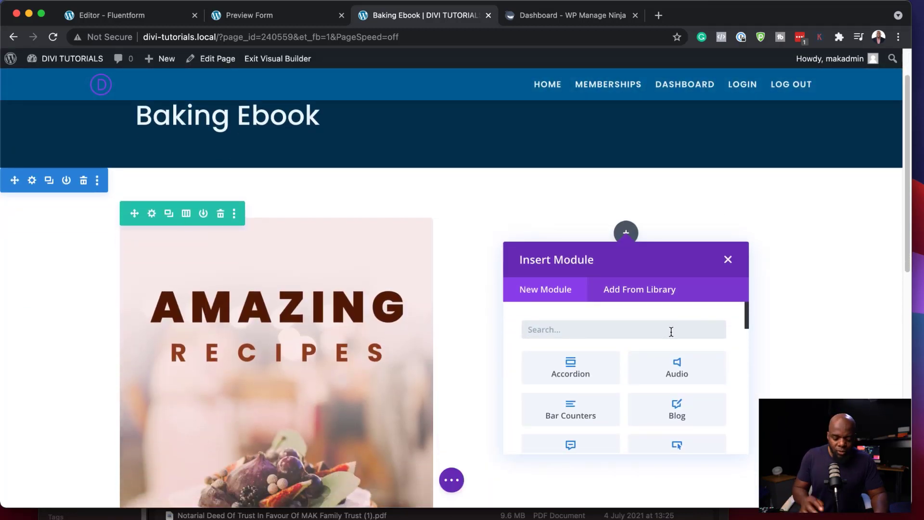
text(text)
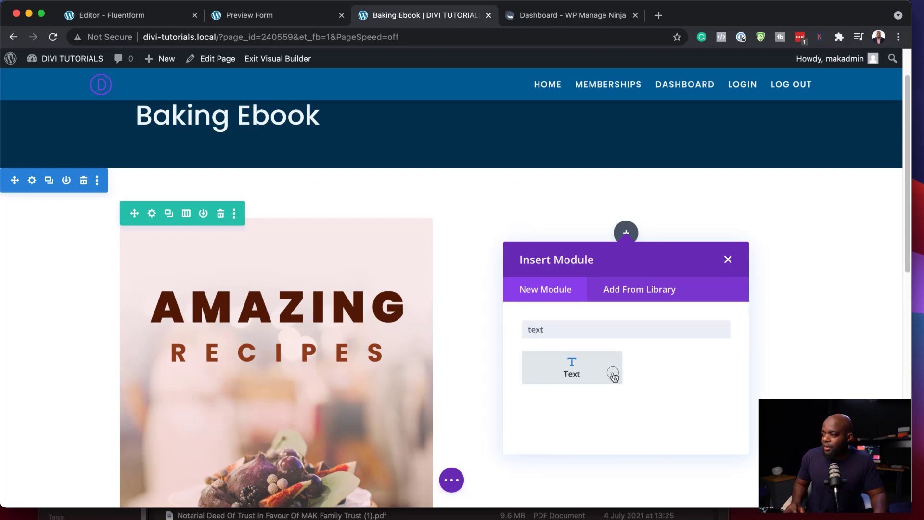
click(613, 373)
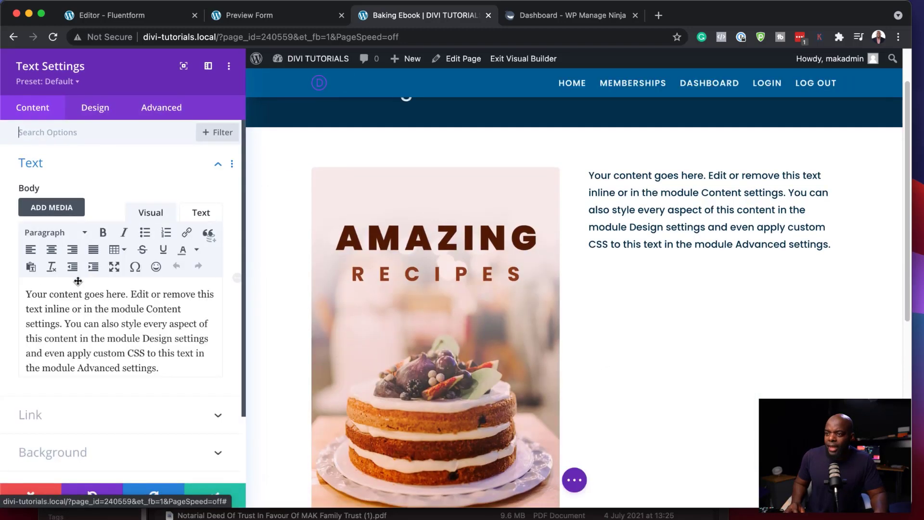
click(202, 215)
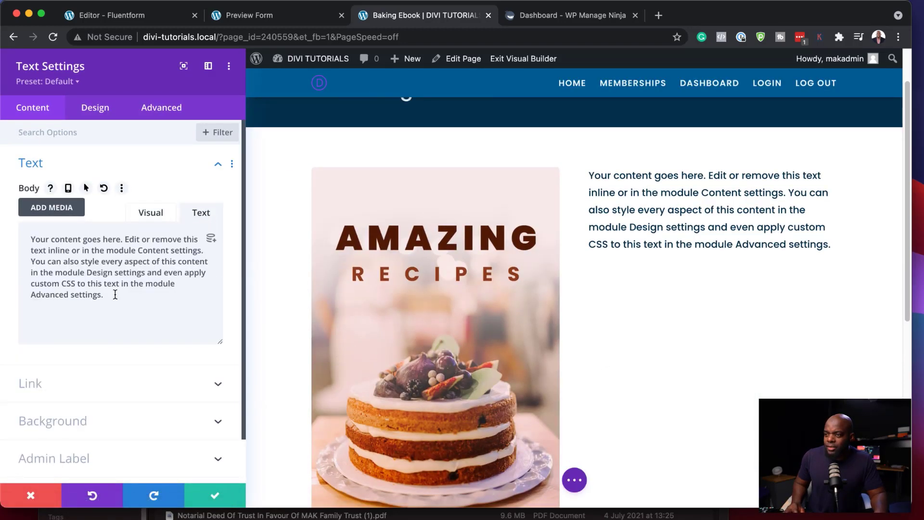
drag(110, 294, 22, 236)
key(super+v)
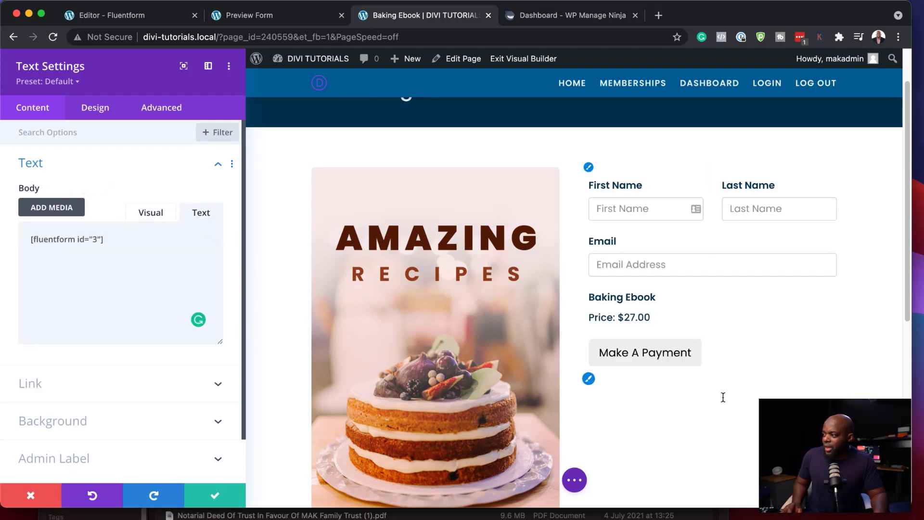
click(588, 378)
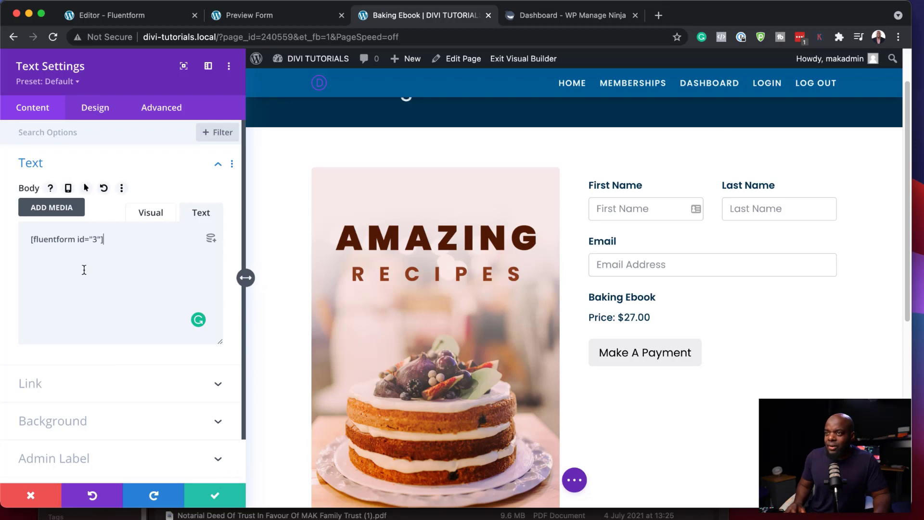
Step: Set the form's Text module background to a translucent light orange, #fcd494
click(86, 427)
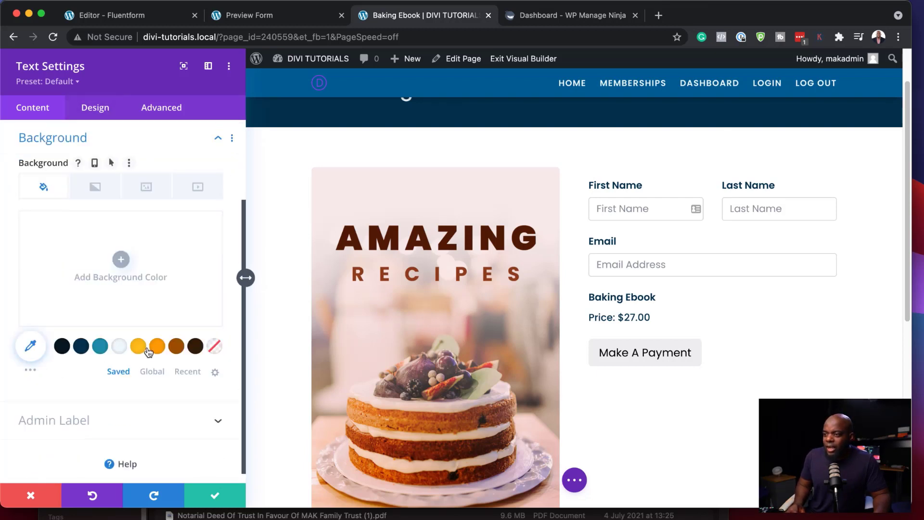
click(177, 346)
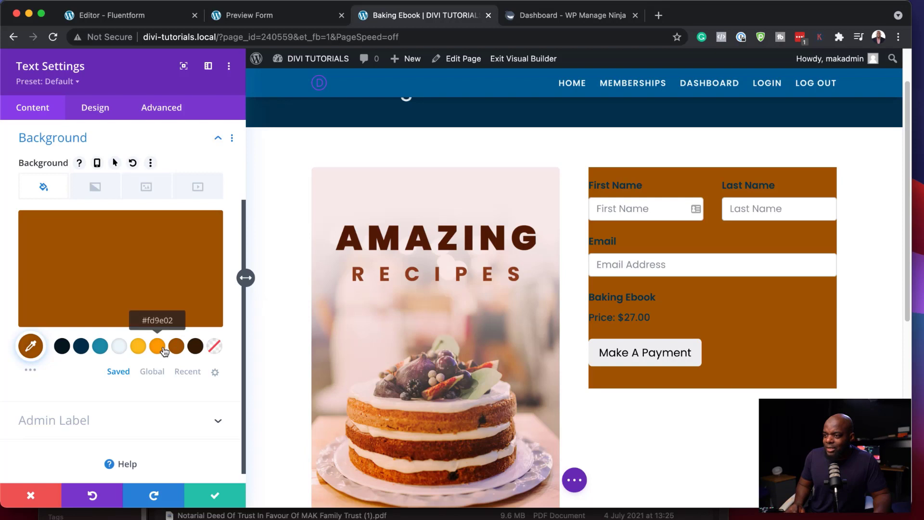
click(162, 349)
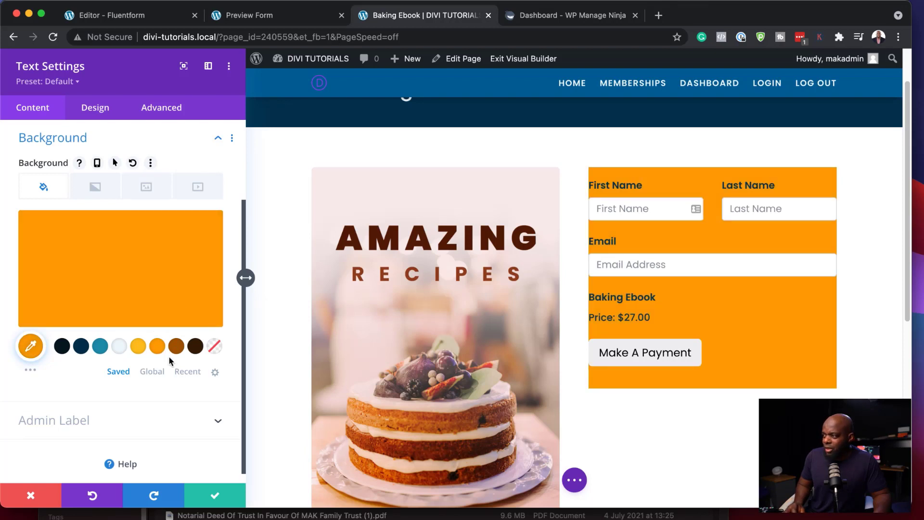
click(163, 260)
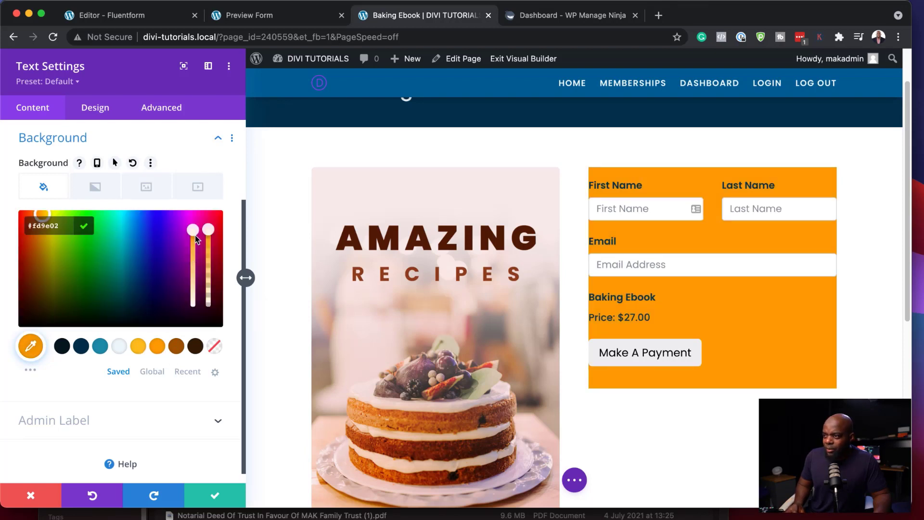
drag(194, 233, 195, 284)
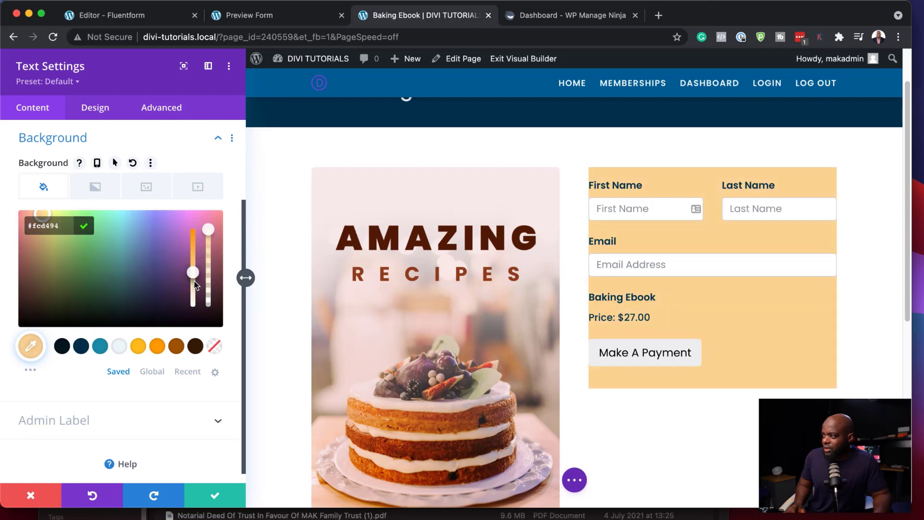
Step: Give the form block 30px padding on all sides and 5px rounded corners, then save
click(106, 111)
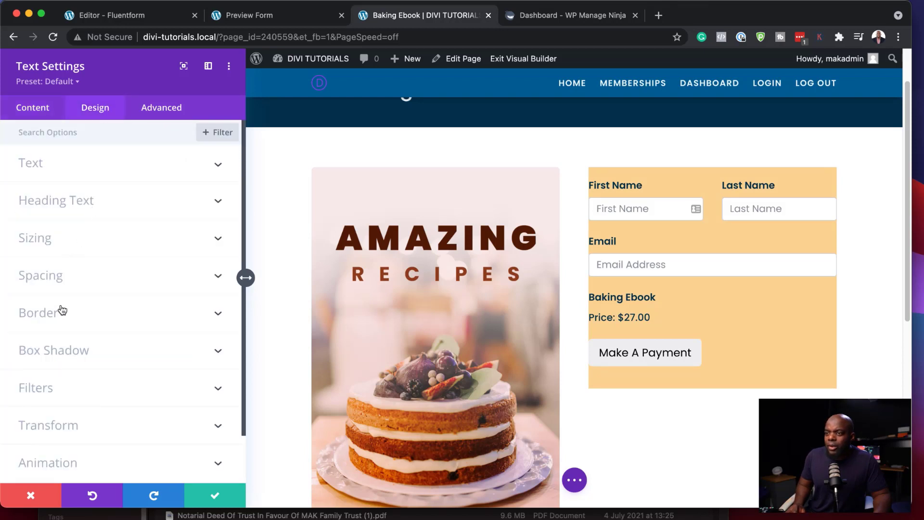
click(63, 276)
click(37, 238)
text(30)
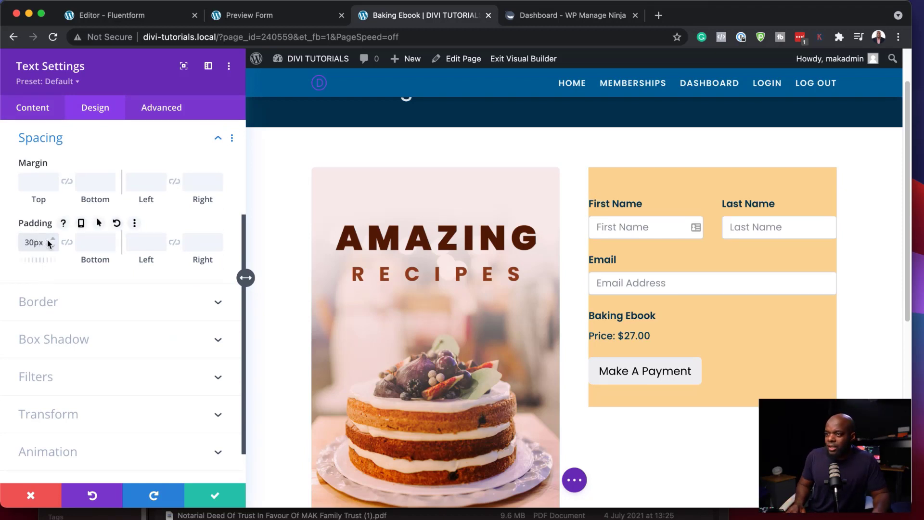
click(67, 242)
click(174, 242)
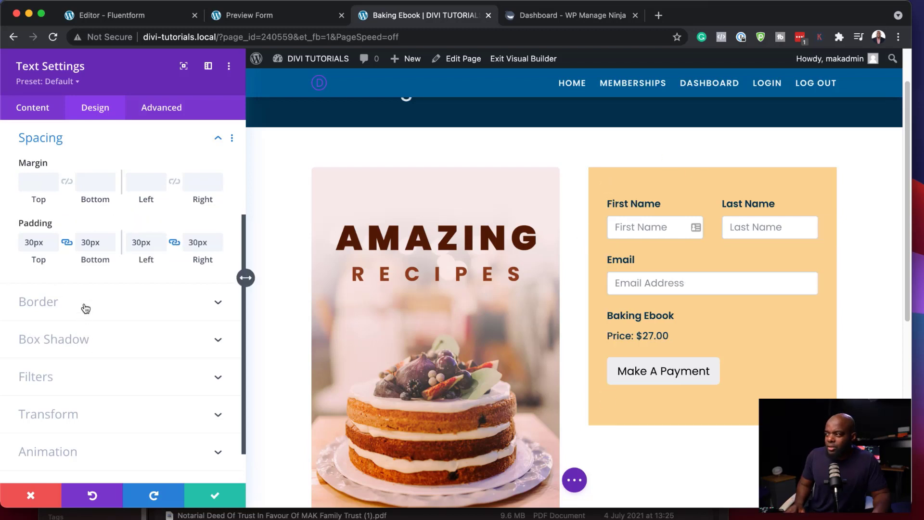
click(64, 305)
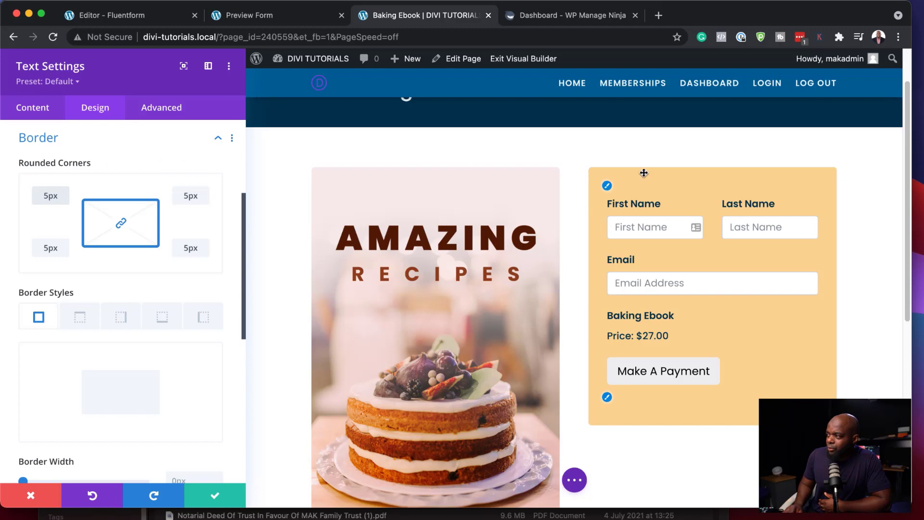
click(214, 500)
Step: Add a new Text module below the payment form
scroll(710, 309, down, 3)
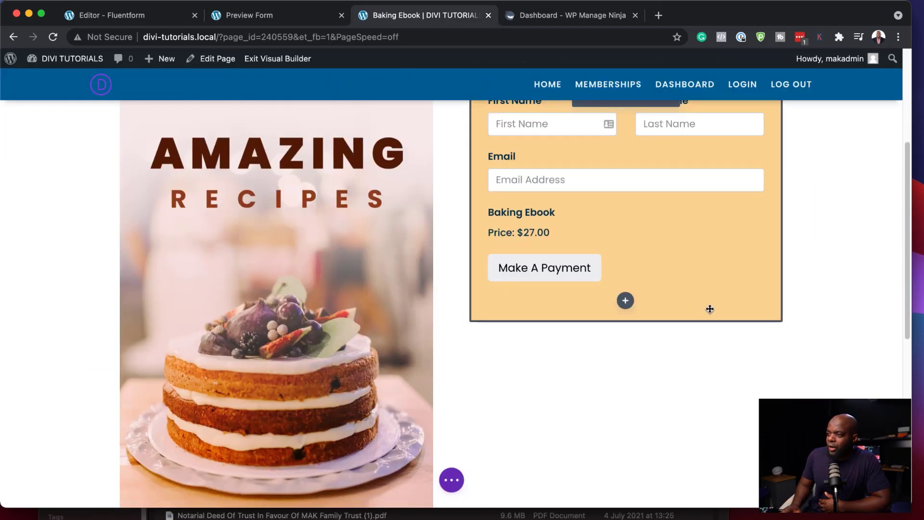
scroll(354, 324, down, 5)
scroll(355, 330, up, 6)
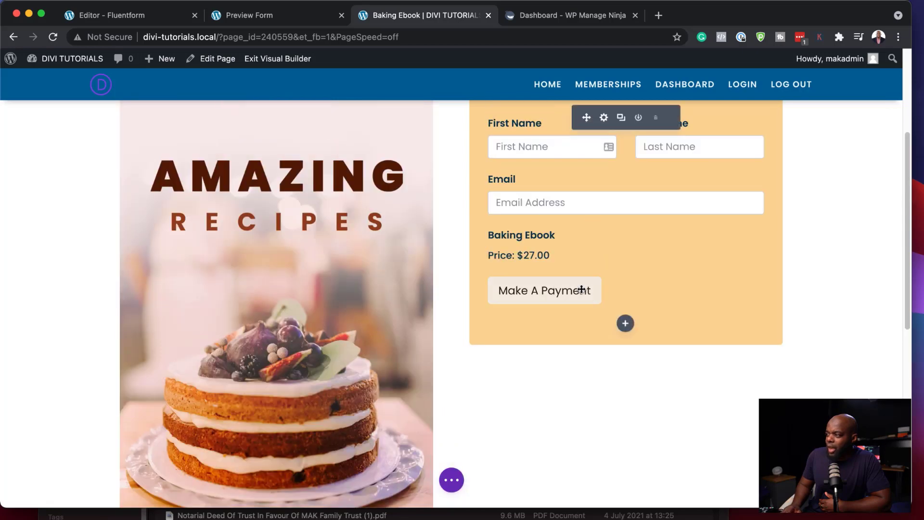
scroll(702, 320, up, 3)
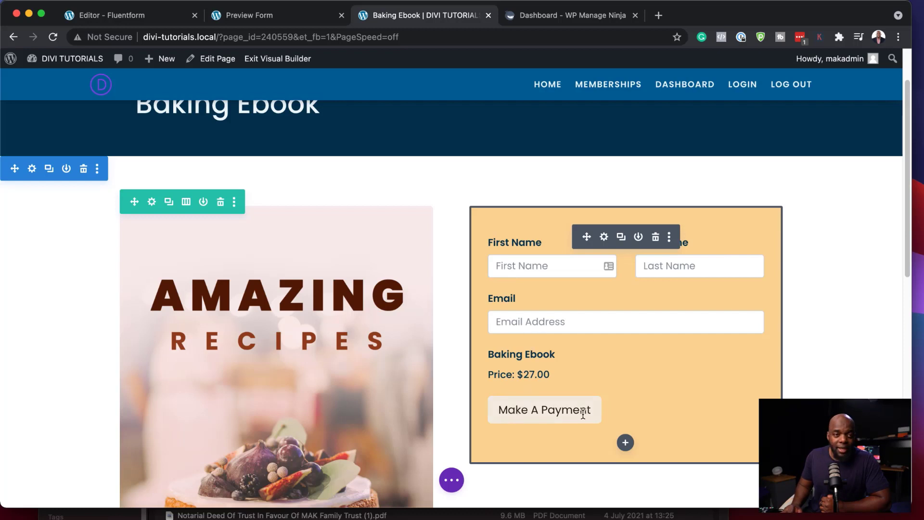
scroll(536, 309, up, 1)
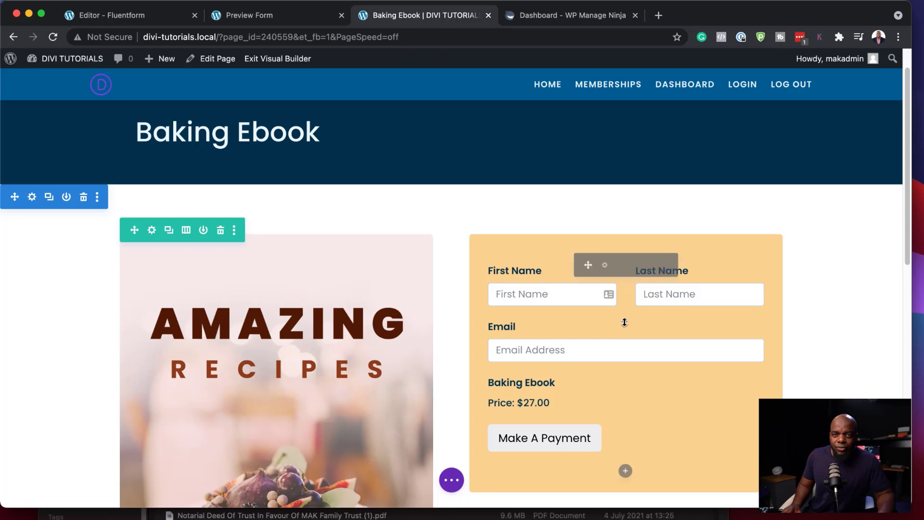
scroll(586, 393, down, 3)
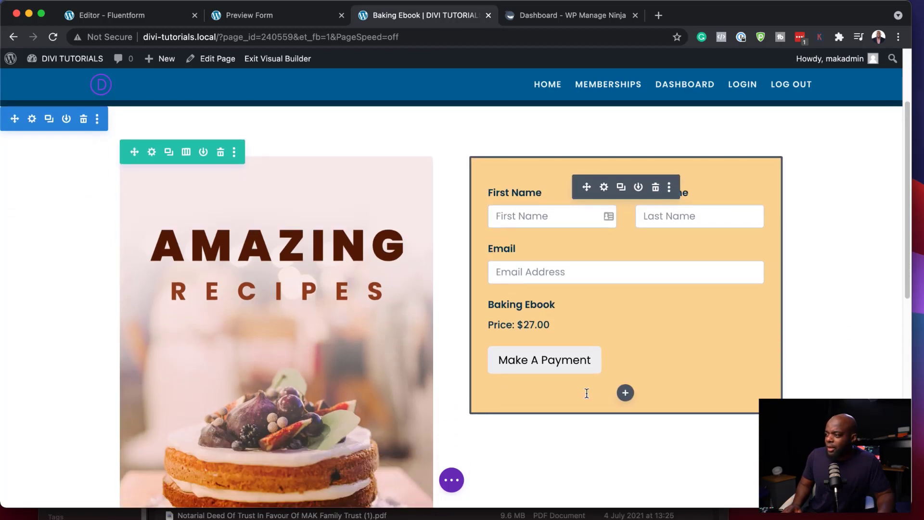
click(625, 392)
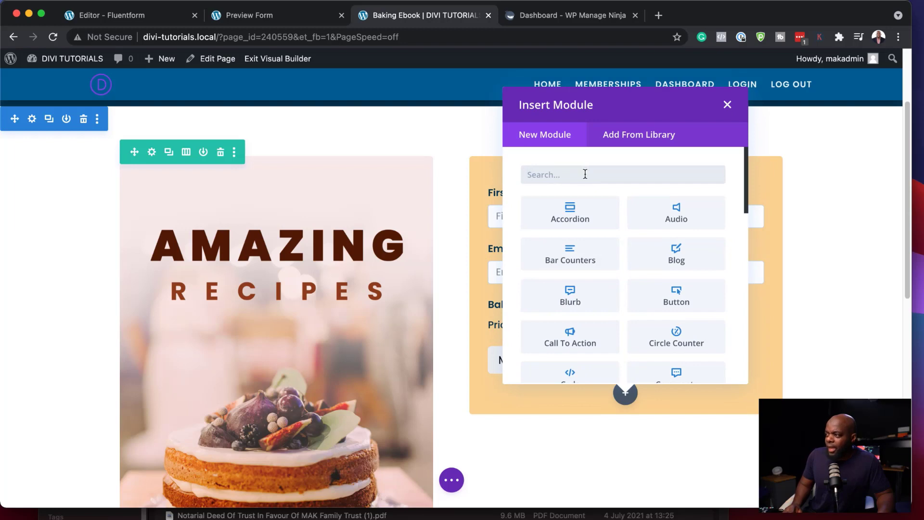
text(text)
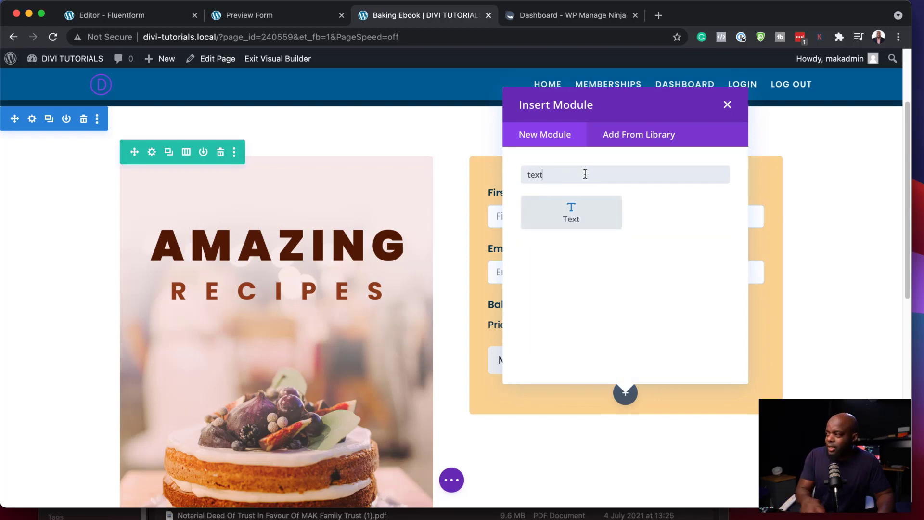
click(580, 214)
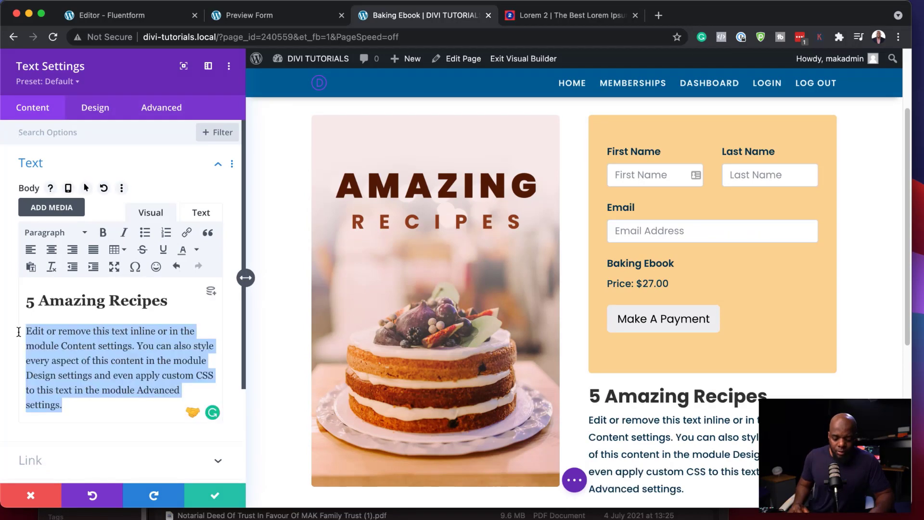
Step: Fill it with the '5 Amazing Recipes' heading and a short Lorem ipsum paragraph, then move it above the form
text(Lorem ipsum dolor sit amet, consectetuer adipiscing elit. Donec odio. Quisque volutpat mattis eros. Nullam malesuada erat ut turpis. Suspendisse urna nibh, viverra non, semper suscipit, posuere a, pede.)
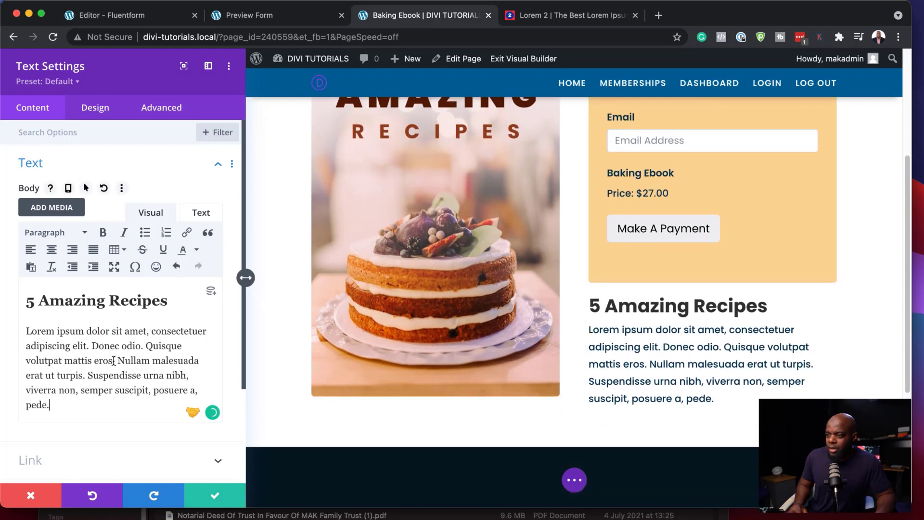
key(shift+super+Down)
key(BackSpace)
click(215, 496)
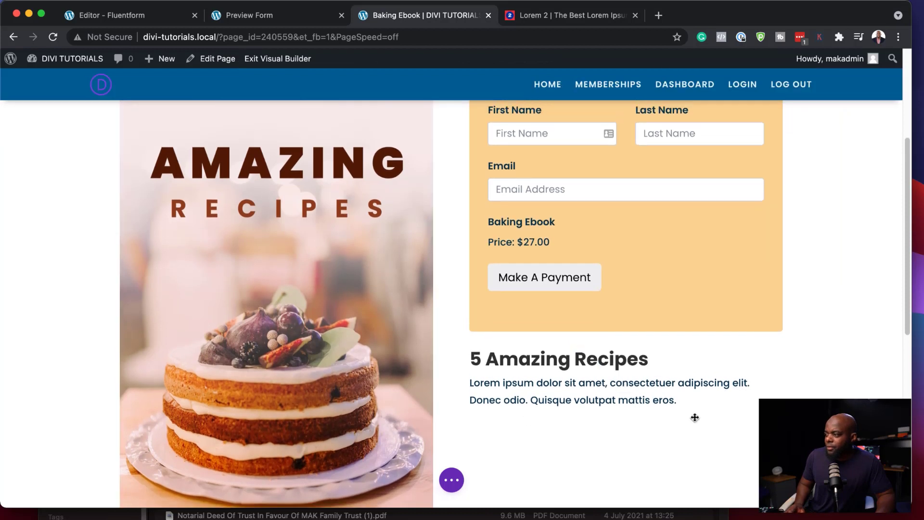
drag(587, 394, 585, 134)
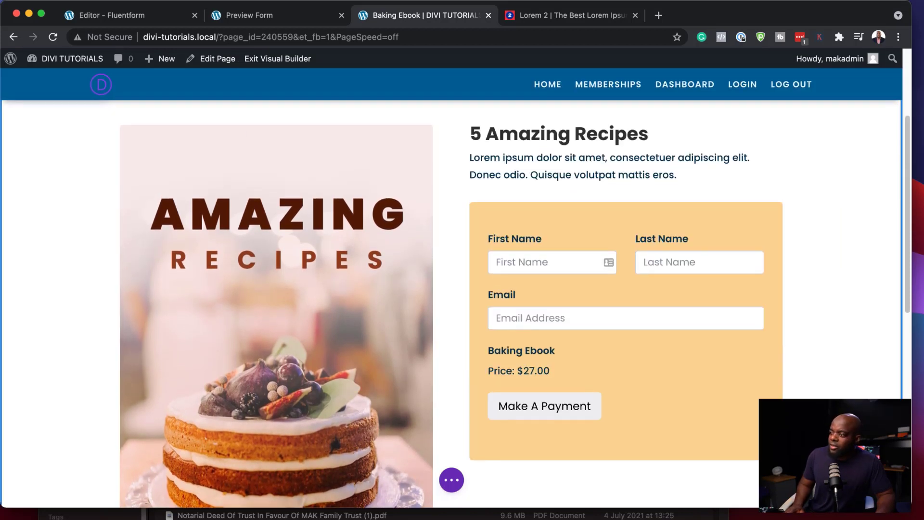
Step: Exit the Visual Builder to check the live Baking Ebook page, then return to Fluent Forms
scroll(253, 155, up, 3)
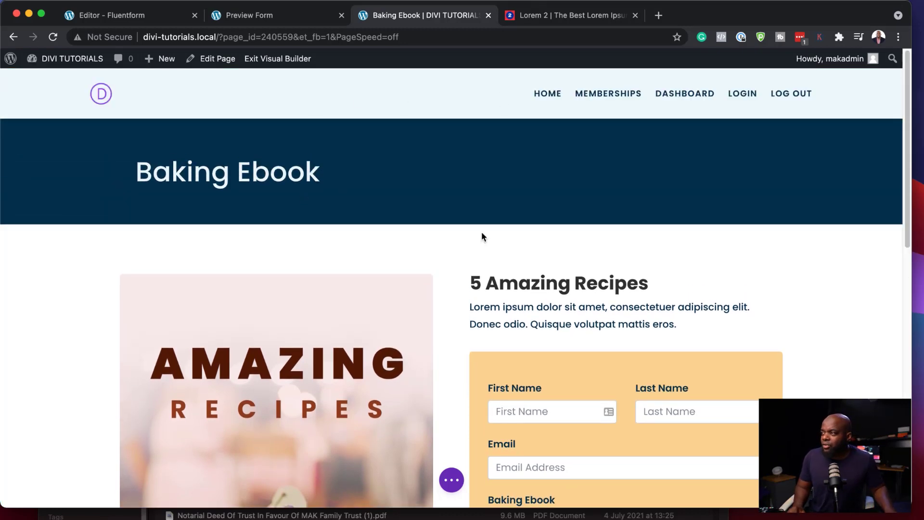
scroll(477, 246, down, 10)
scroll(476, 251, up, 10)
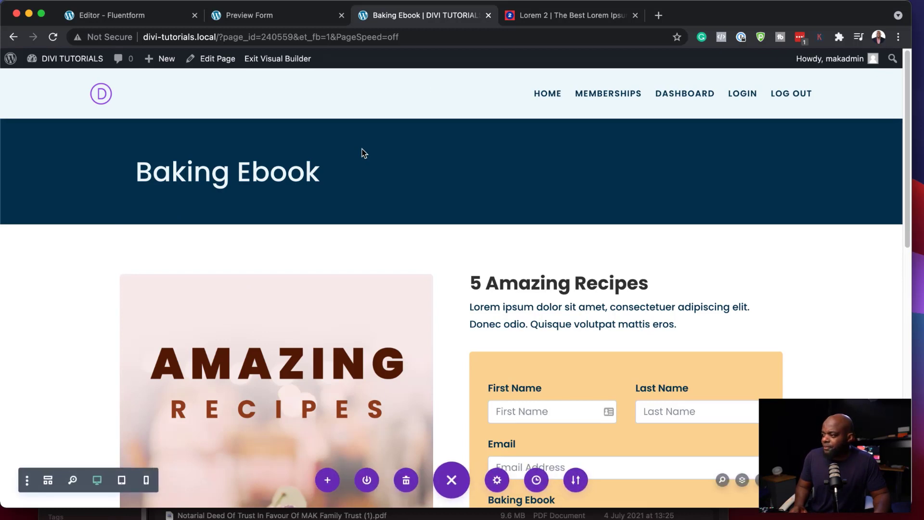
click(291, 59)
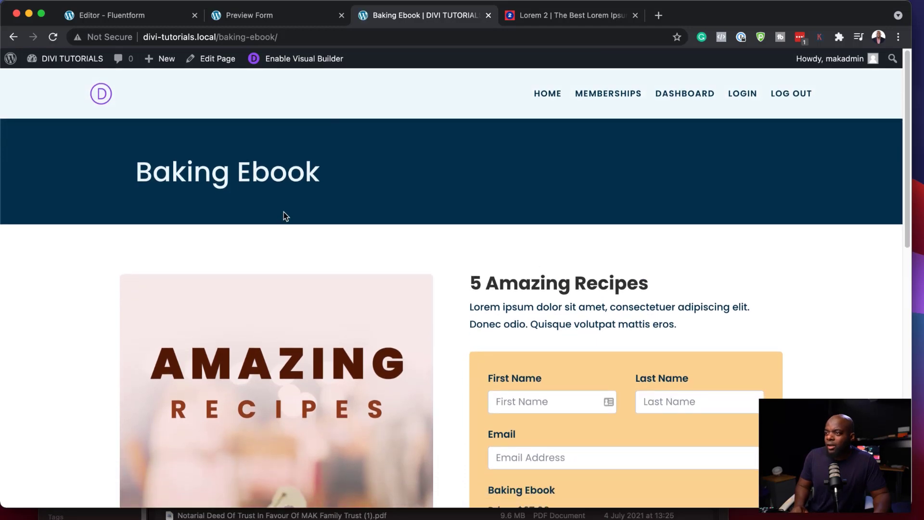
scroll(476, 365, down, 5)
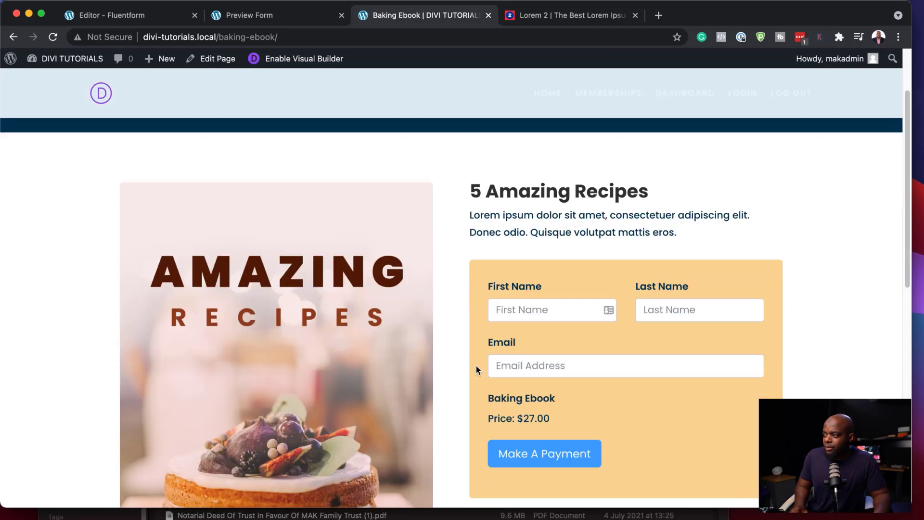
scroll(476, 365, up, 5)
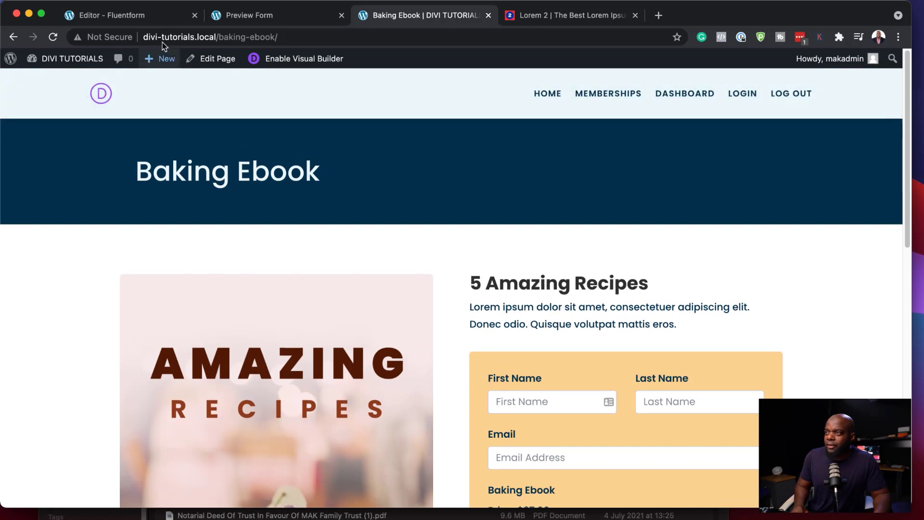
click(155, 15)
Step: Create a Theme Builder template for Specific Pages: Baking Ebook with global header and footer hidden
mouse_move(51, 472)
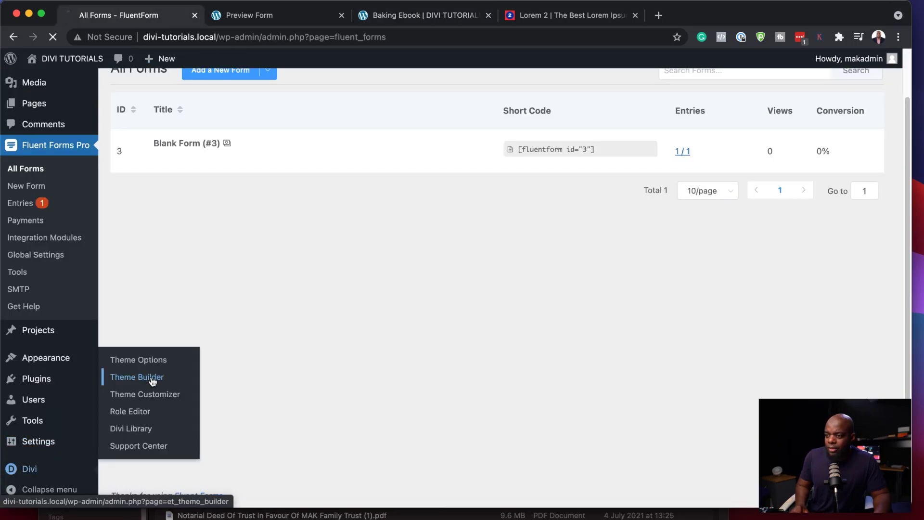
scroll(539, 409, down, 2)
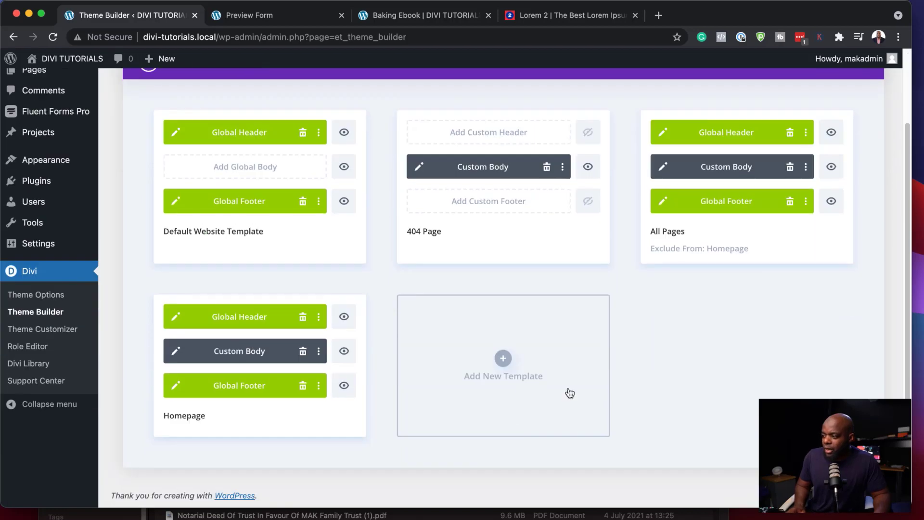
click(502, 358)
mouse_move(468, 243)
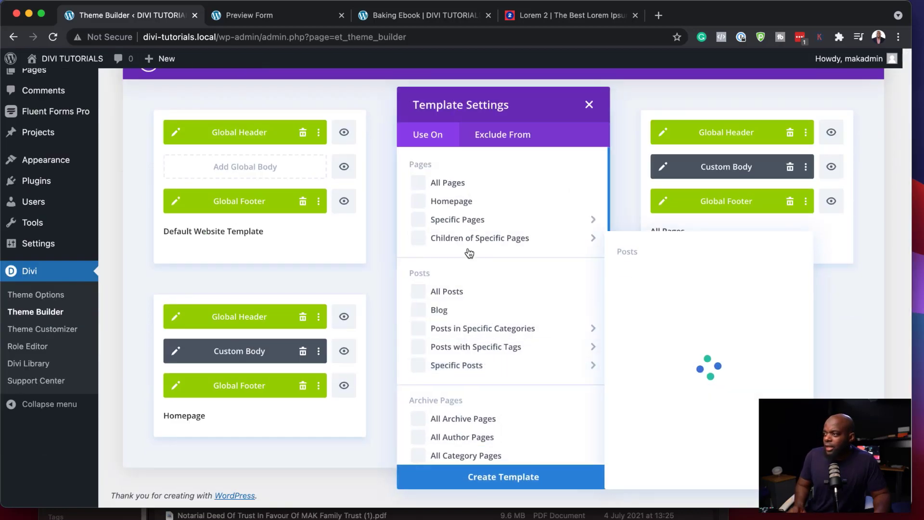
mouse_move(423, 225)
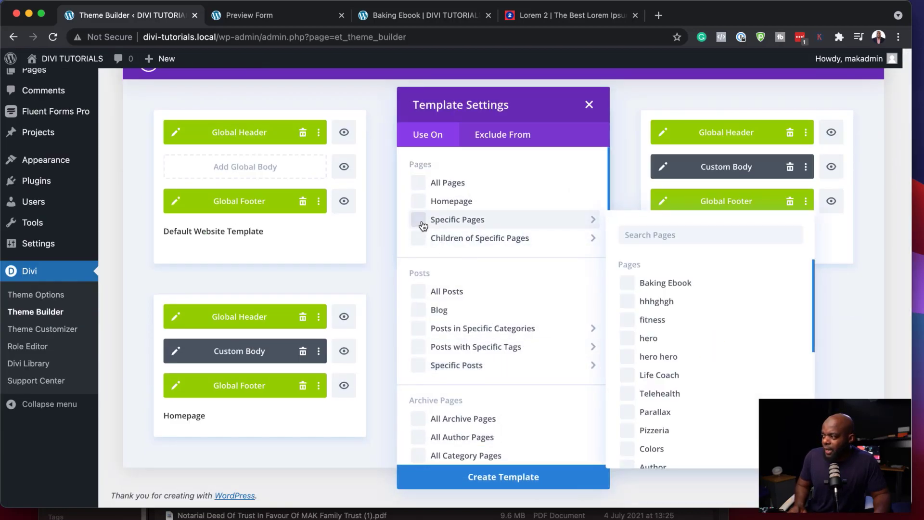
click(628, 286)
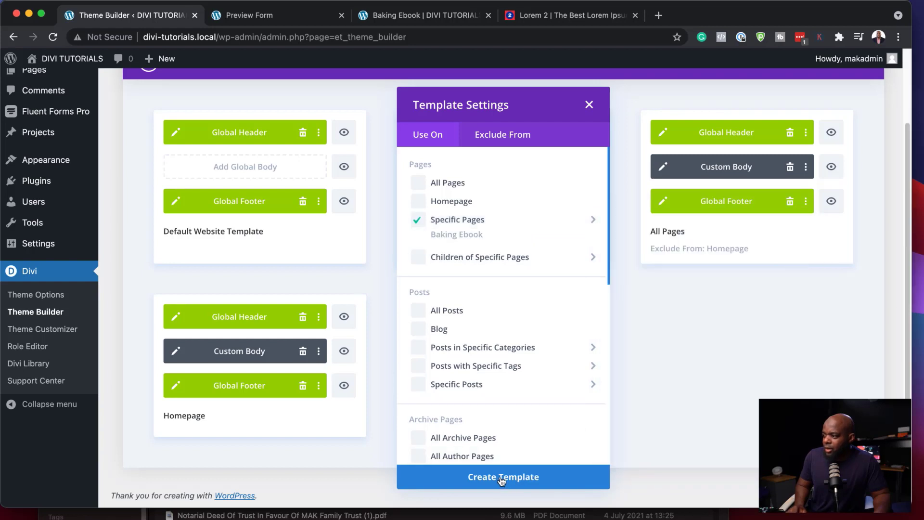
click(501, 478)
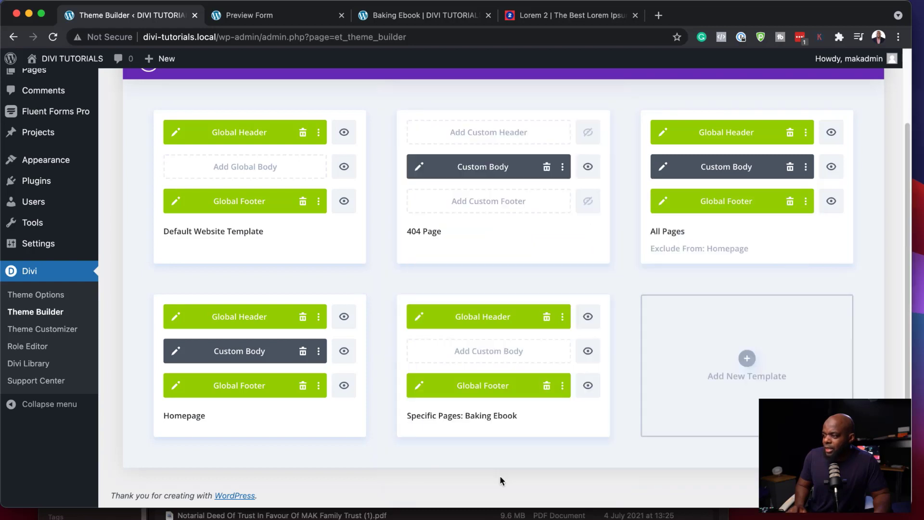
click(589, 317)
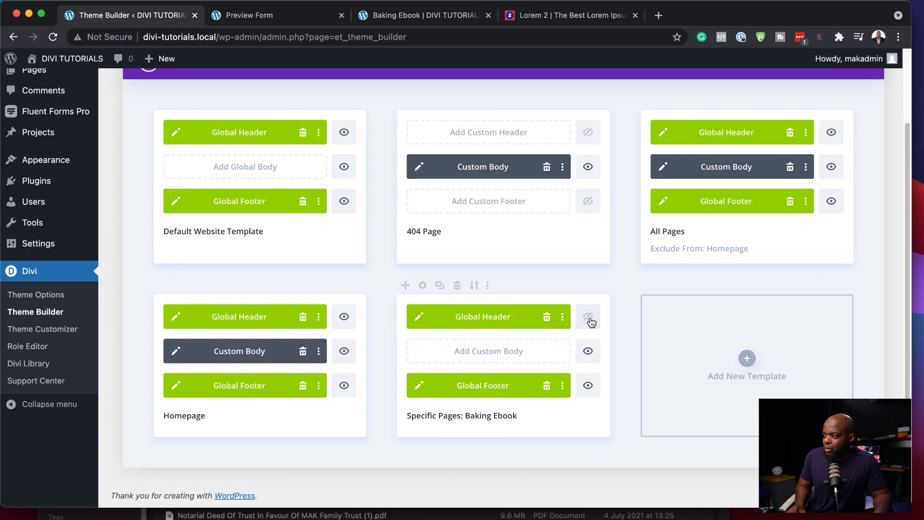
click(589, 386)
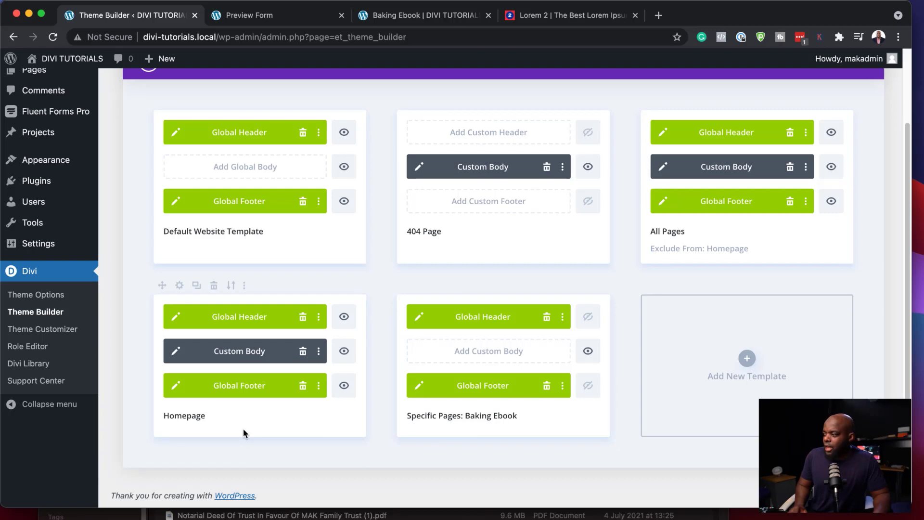
scroll(384, 333, up, 3)
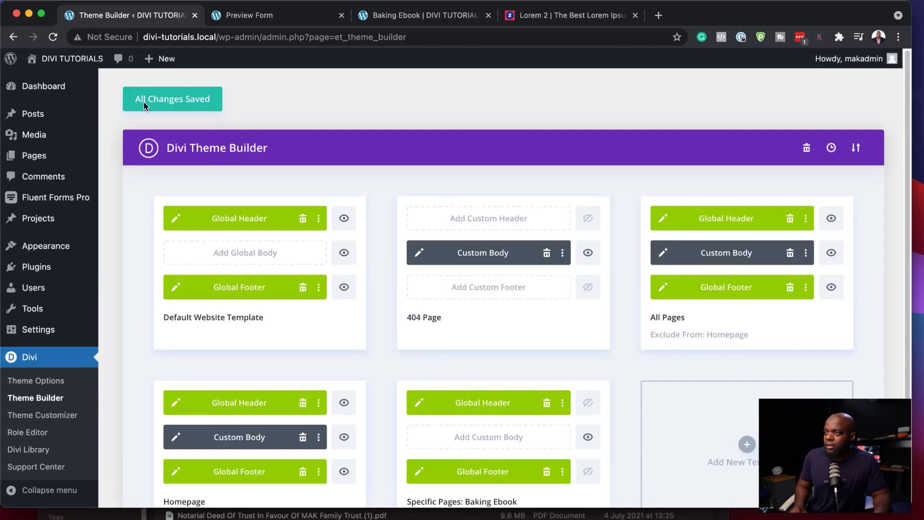
Step: View the Baking Ebook page tab and scroll it to confirm no header or footer
click(413, 16)
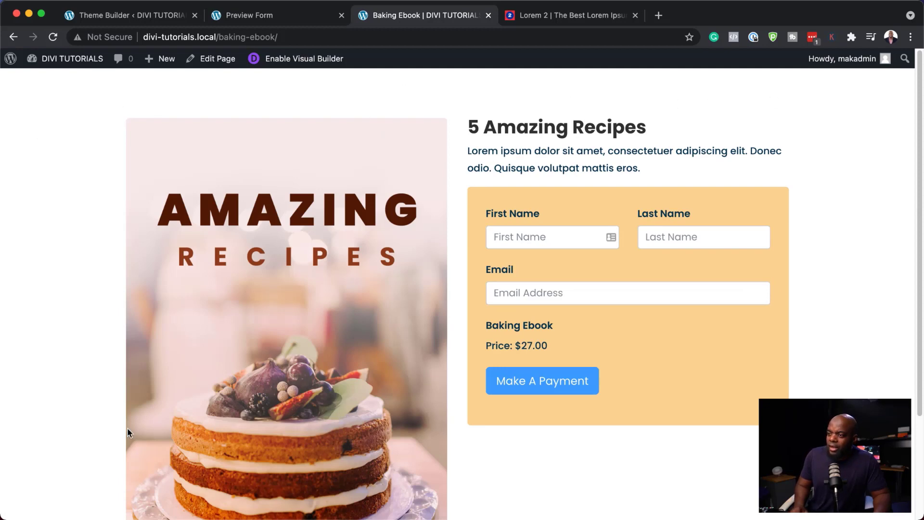
scroll(127, 432, down, 3)
scroll(295, 420, up, 3)
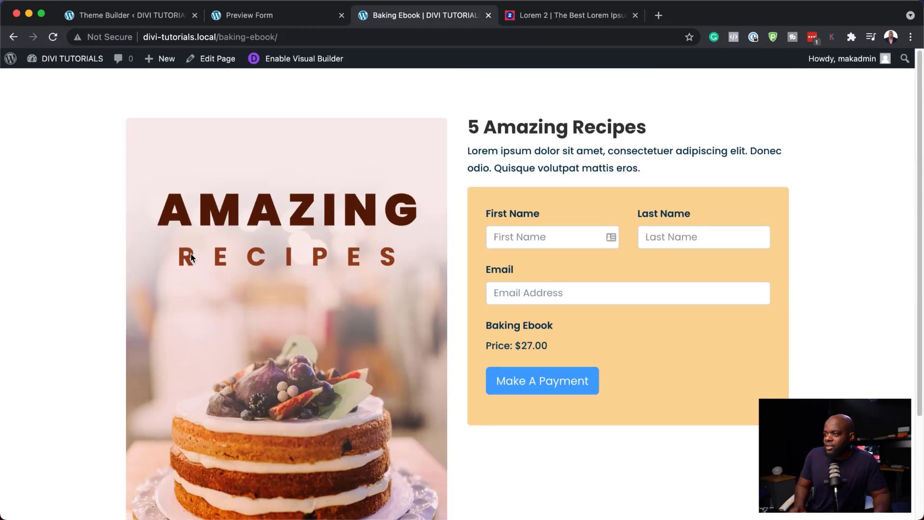
scroll(231, 346, down, 2)
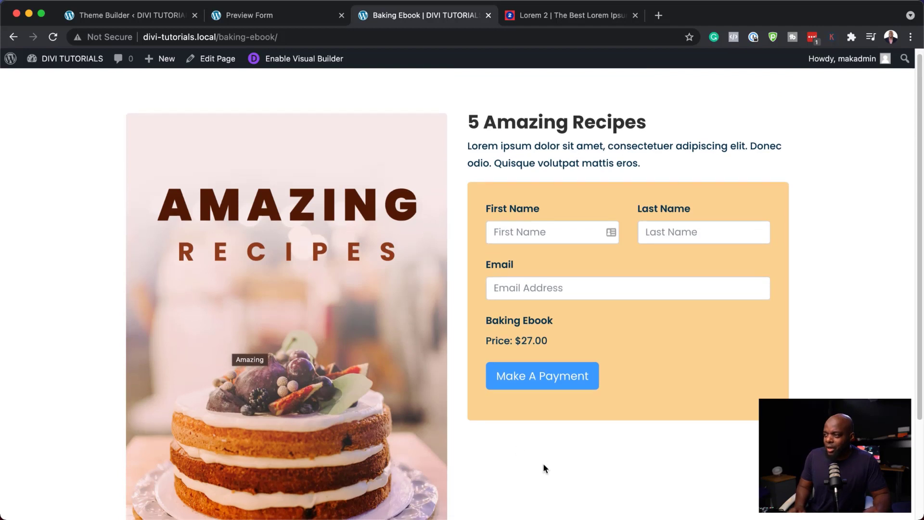
scroll(625, 403, up, 2)
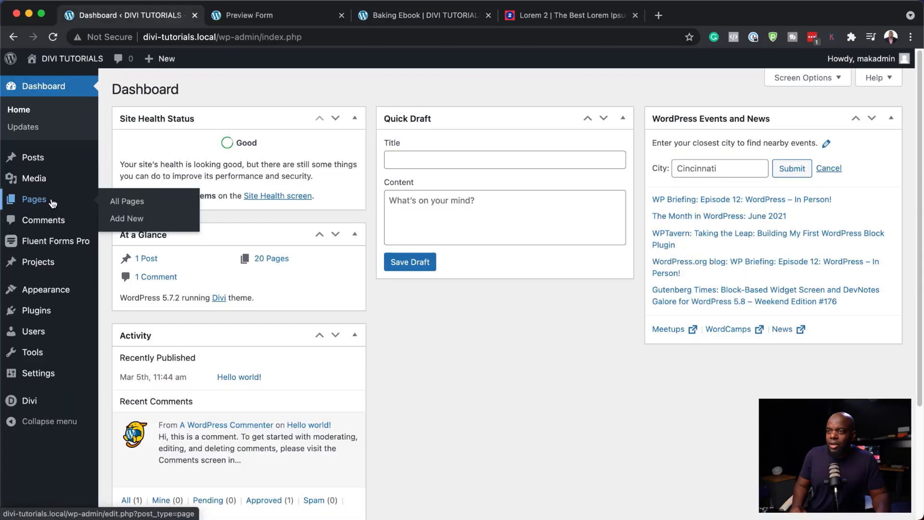
Step: Add a new page titled 'Thank You' and start it in Divi Builder from scratch
click(53, 200)
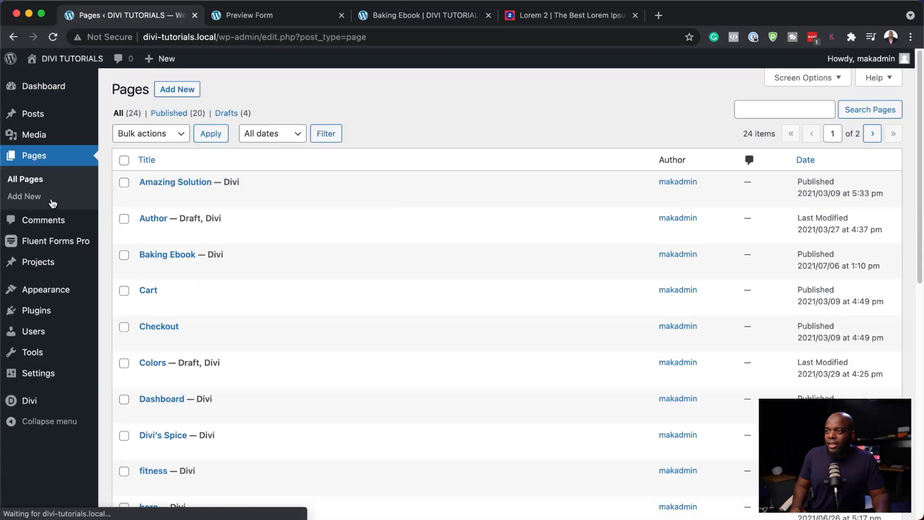
click(183, 93)
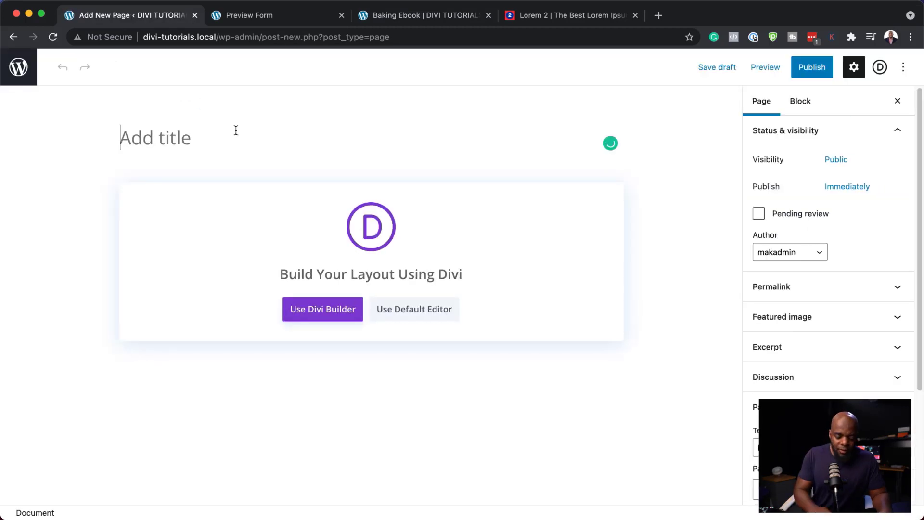
text(Thank You)
click(330, 309)
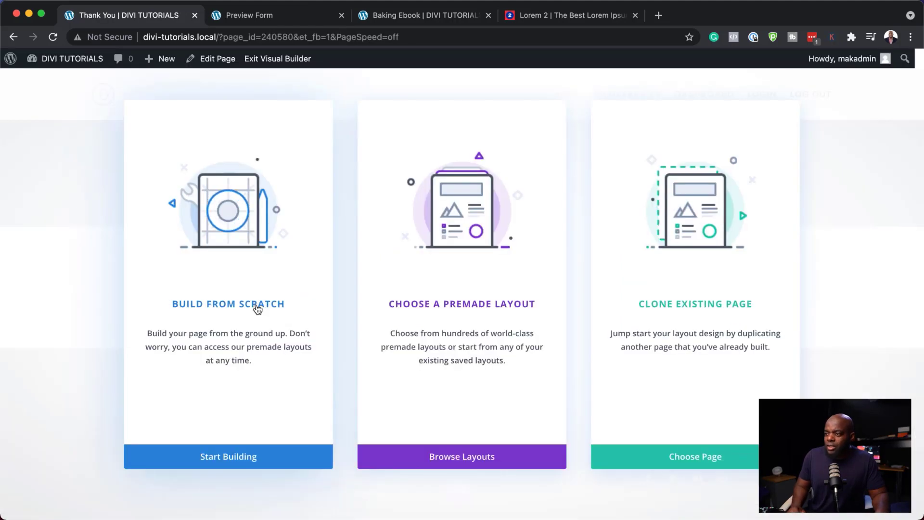
click(258, 309)
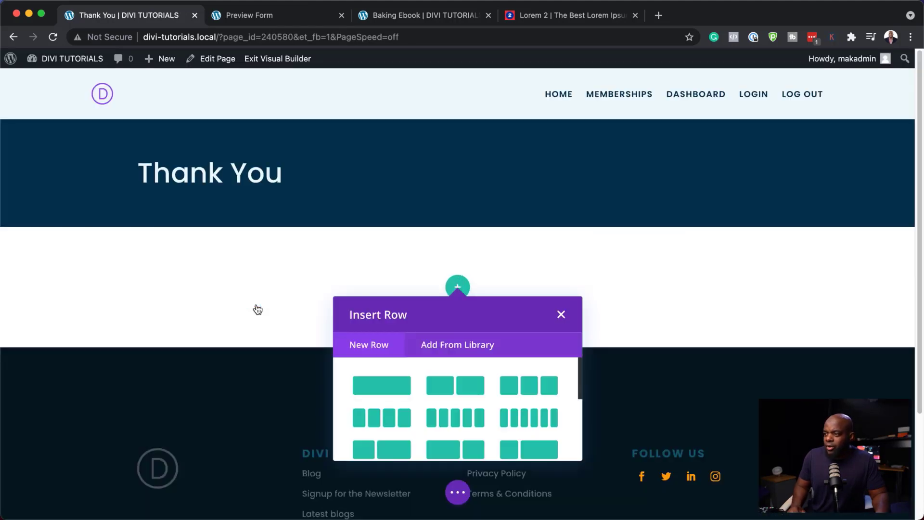
Step: Add a one-column row containing a Blurb module
click(392, 385)
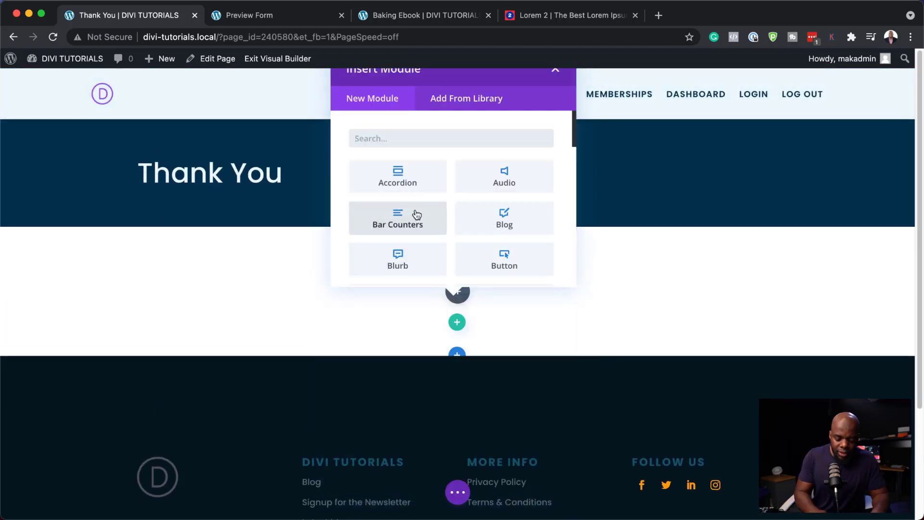
text(blurb)
click(416, 186)
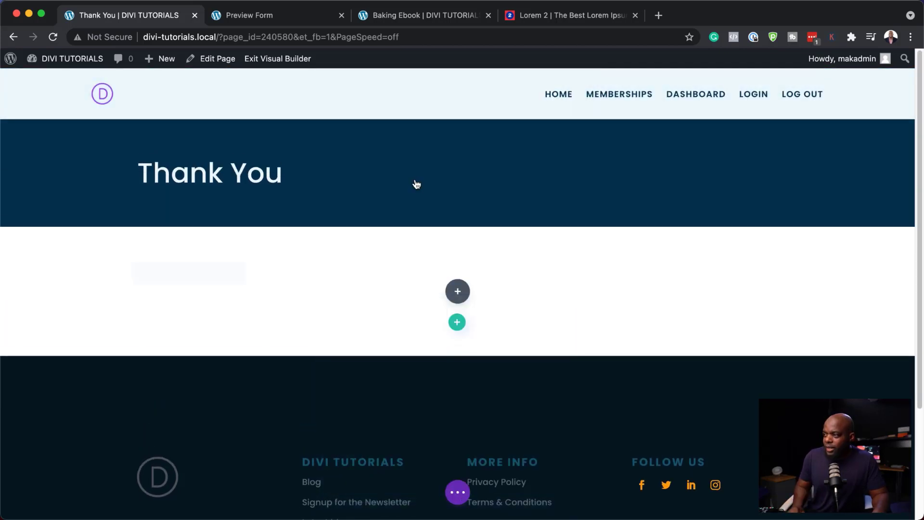
Step: Set the blurb title to 'Thank You!' and body to 'Download Your Recipe Ebook Below.'
triple_click(123, 209)
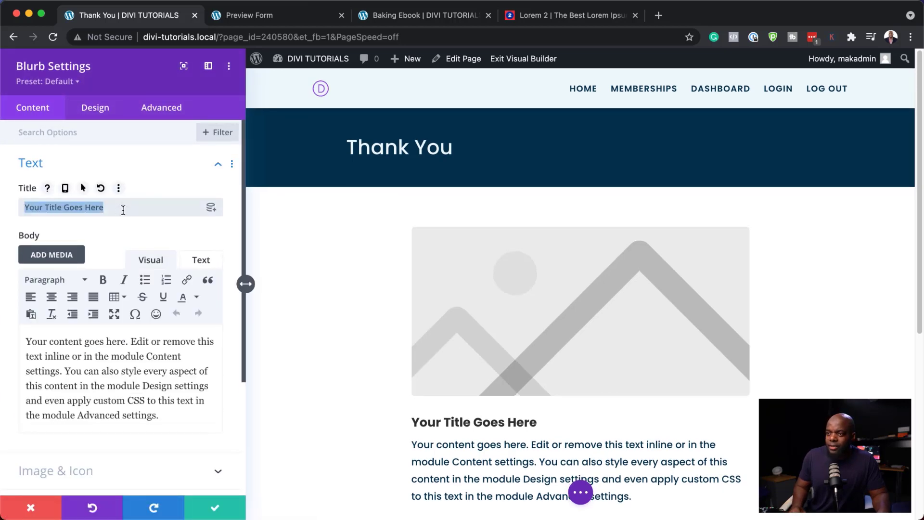
text(Th)
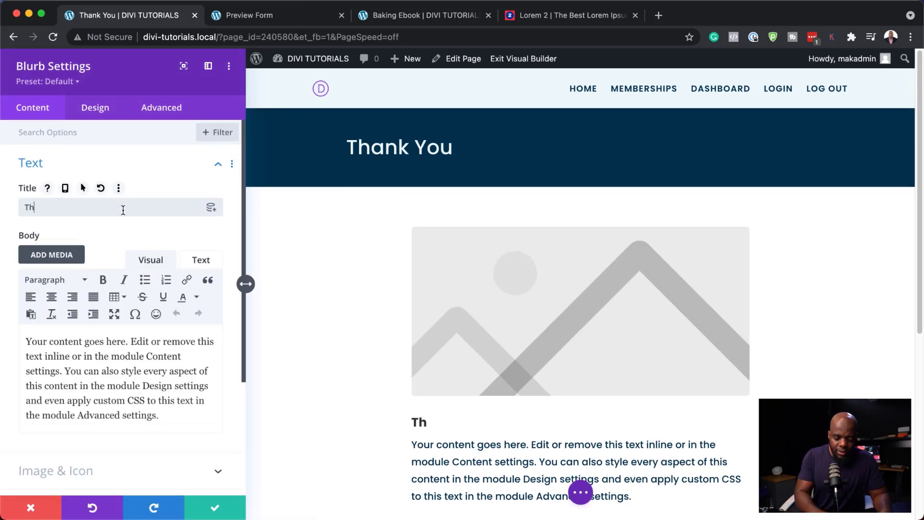
text(ank)
text(You!)
key(Tab)
key(super+a)
text(D)
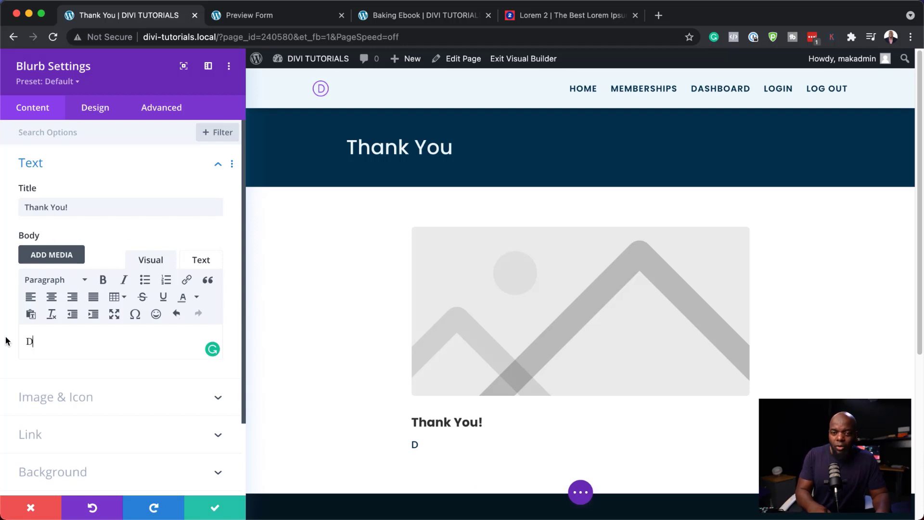
text(ownload Your Recipe Ebook Below.)
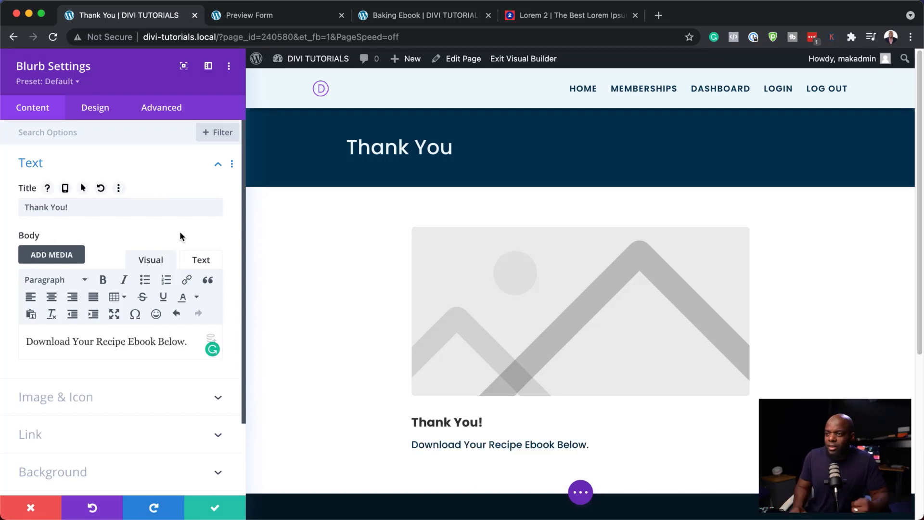
Step: Center-align the blurb's text in the Design tab's Text settings
click(94, 116)
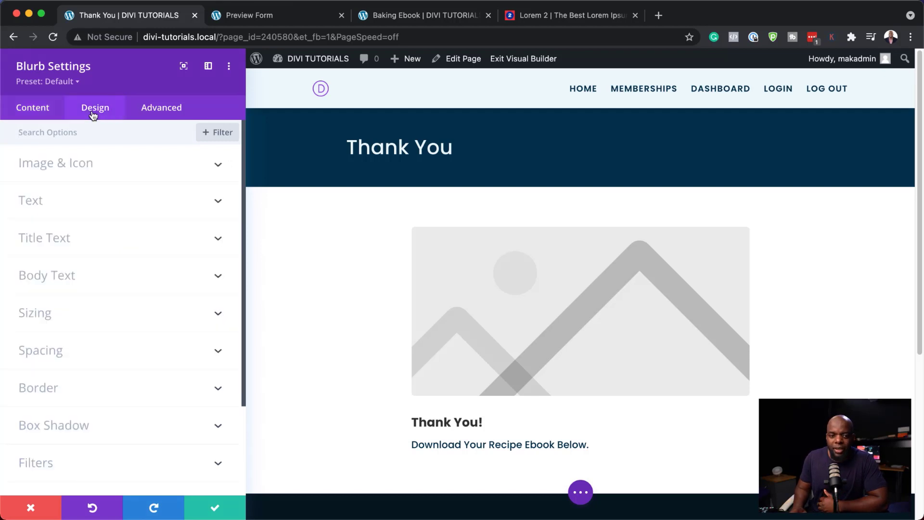
click(75, 207)
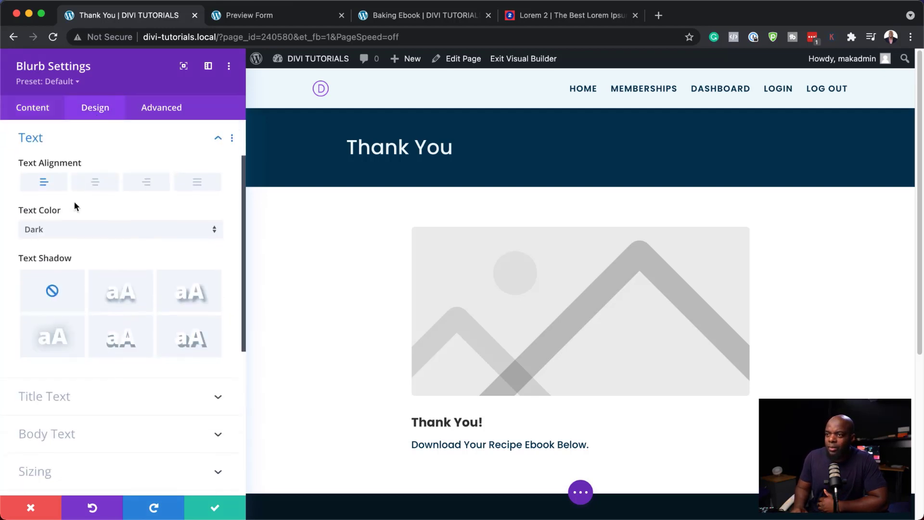
click(95, 182)
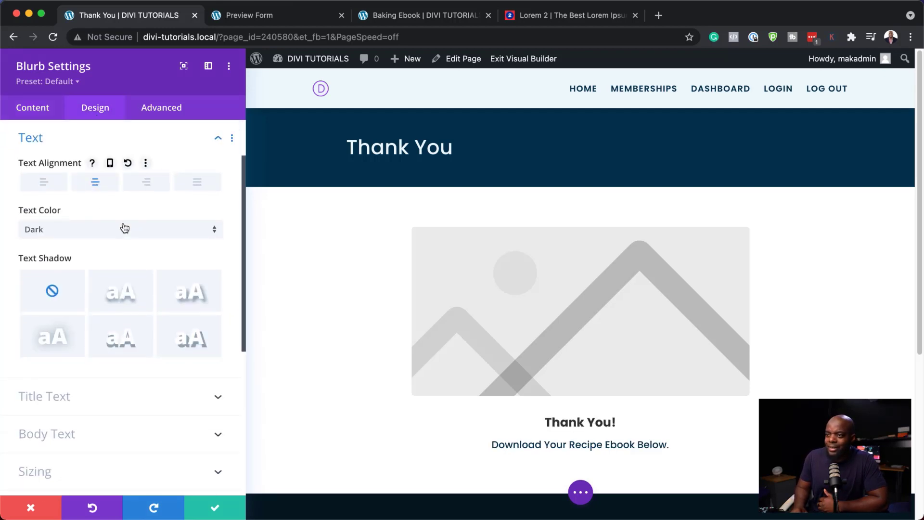
click(37, 108)
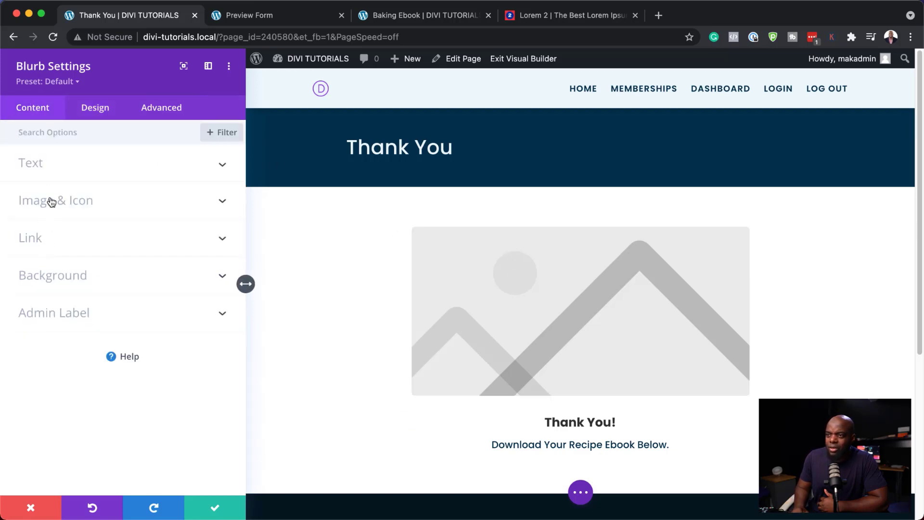
Step: Replace the blurb image with the checkmark icon
click(87, 200)
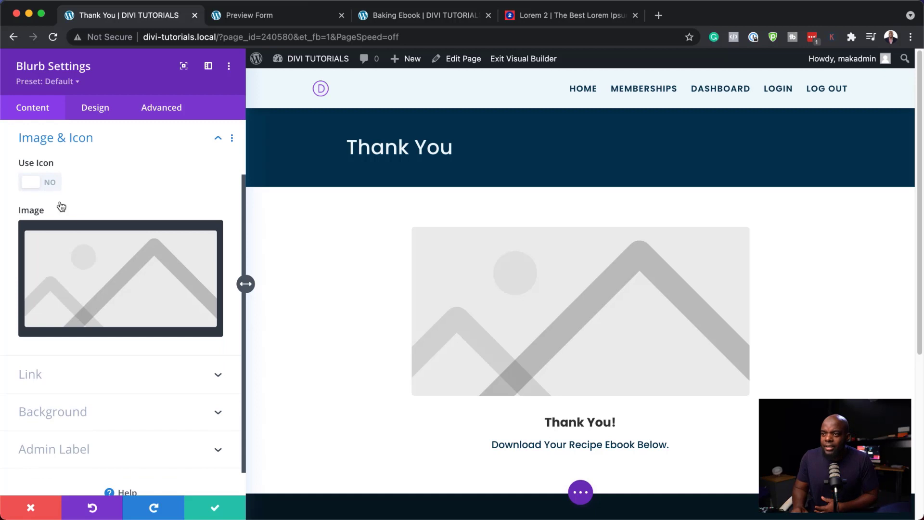
click(50, 183)
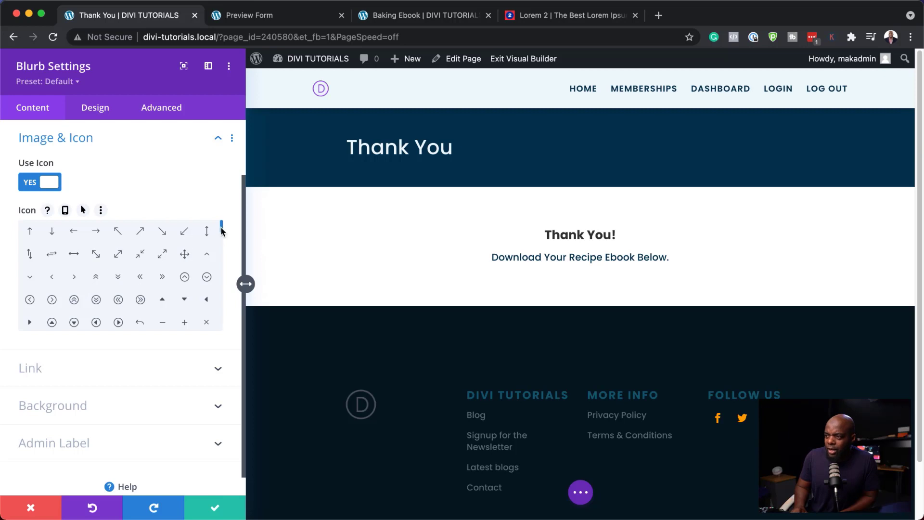
scroll(222, 235, down, 1)
scroll(95, 274, down, 5)
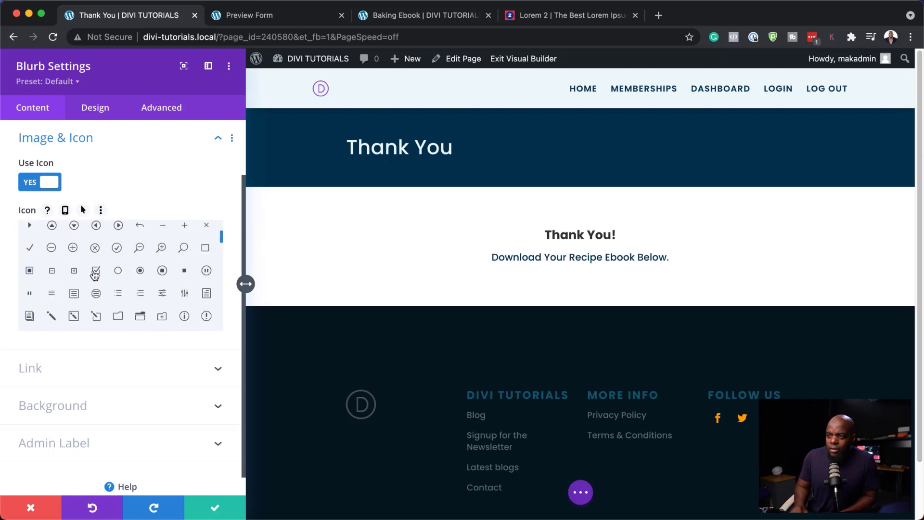
click(33, 251)
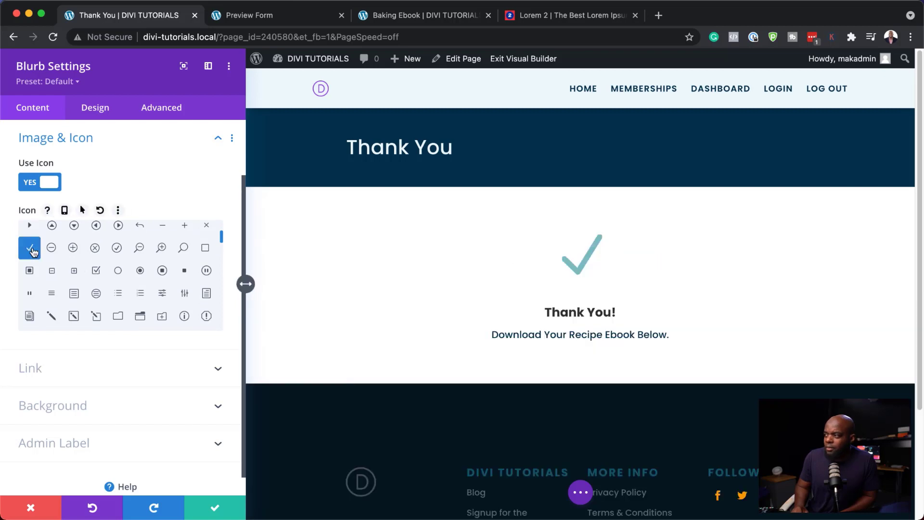
Step: Turn on Circle Icon with an orange circle and a dark-brown checkmark
click(104, 115)
click(88, 172)
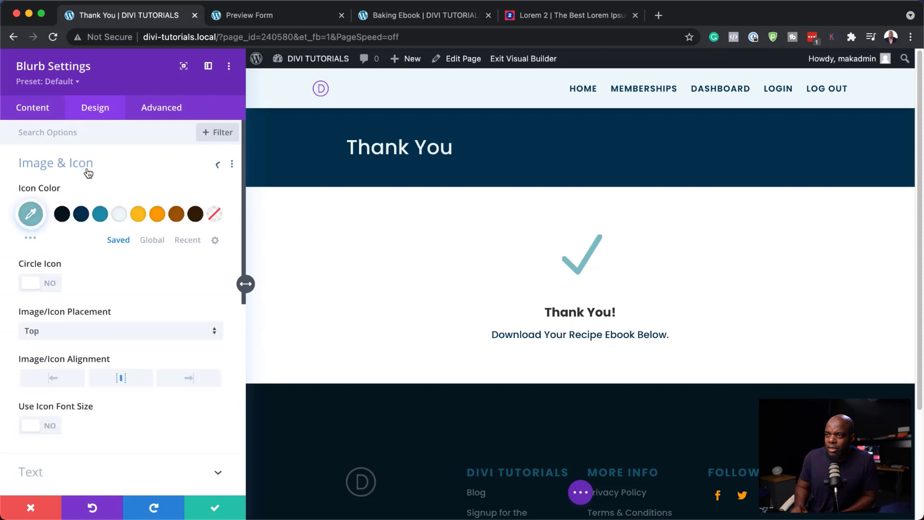
click(52, 284)
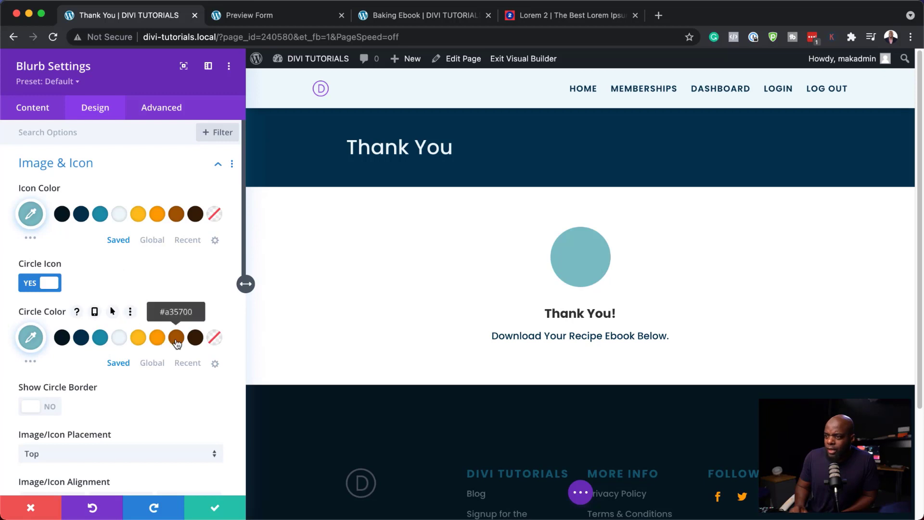
click(159, 340)
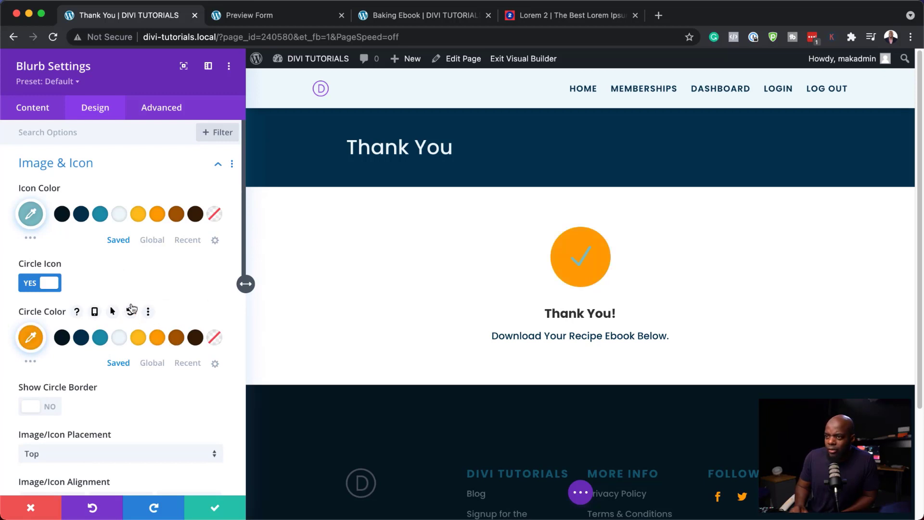
click(196, 214)
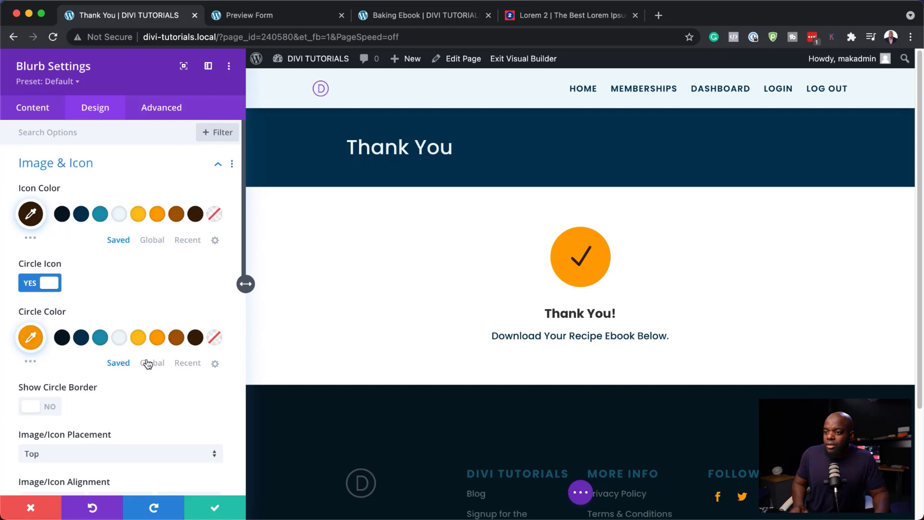
Step: Shrink the icon font size to 28px and save the blurb
scroll(147, 361, down, 3)
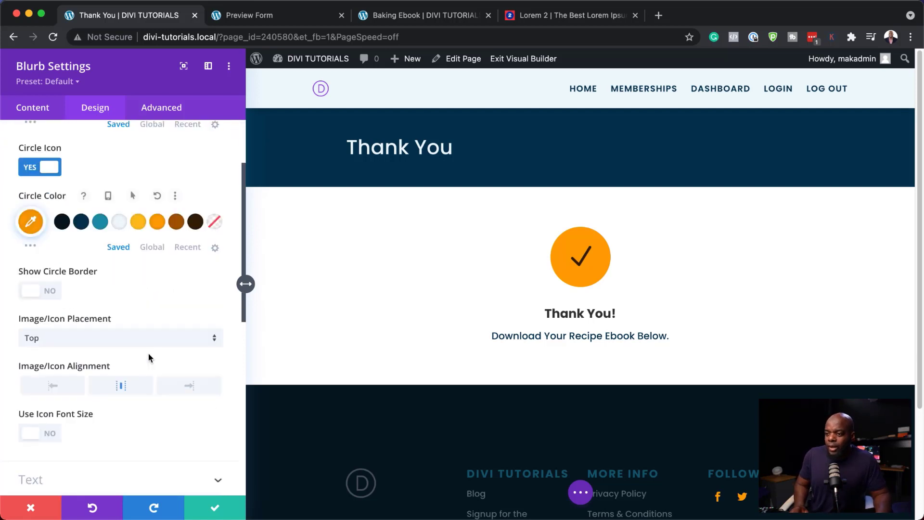
click(49, 427)
scroll(116, 424, down, 2)
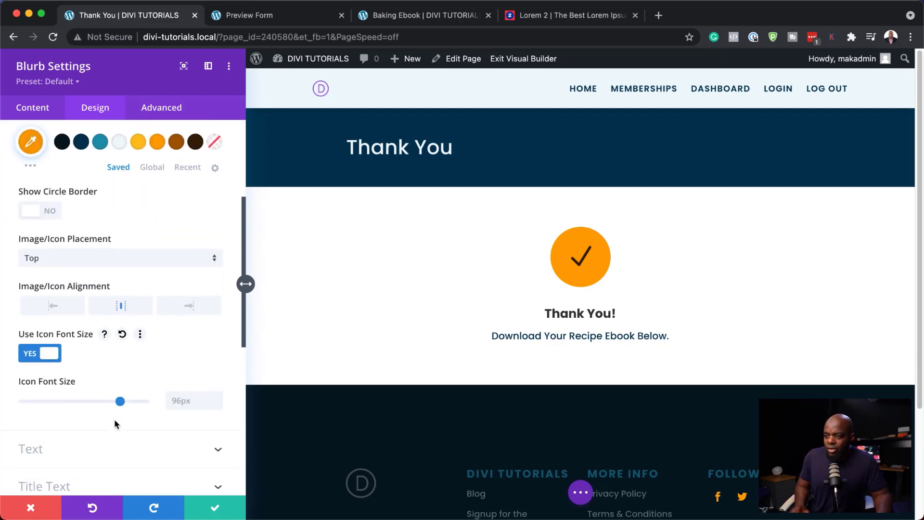
drag(120, 394, 52, 395)
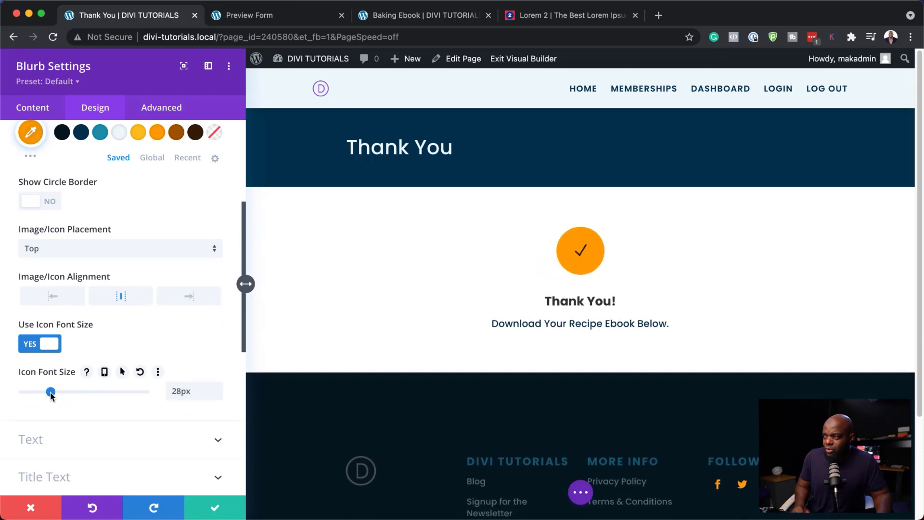
click(216, 509)
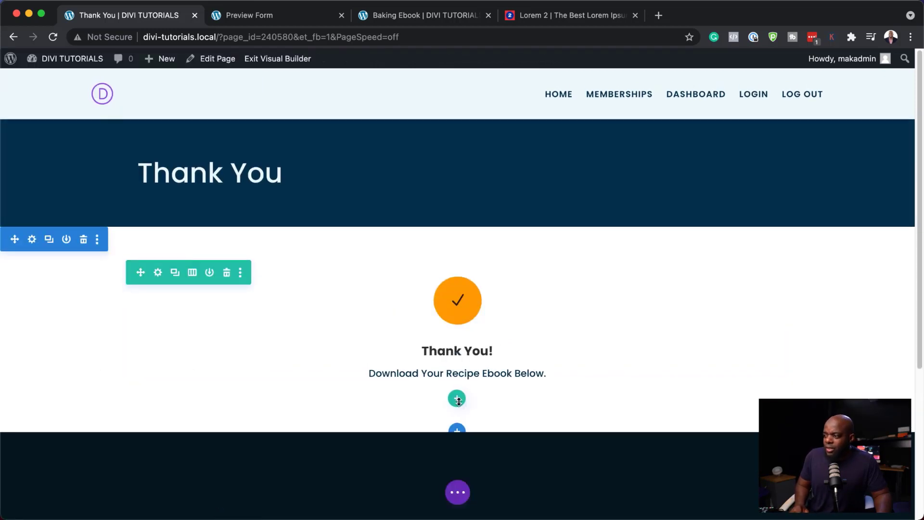
Step: Add a Button module under the blurb labelled 'Download Now!'
click(457, 361)
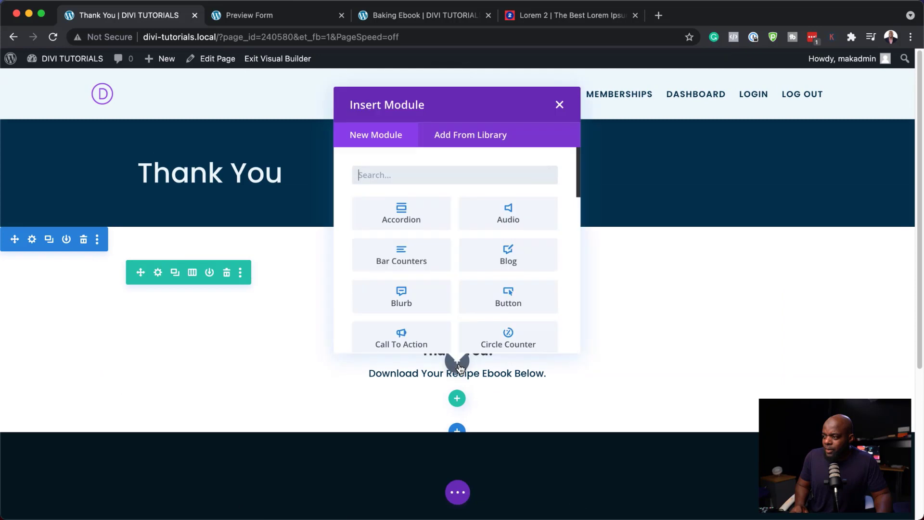
text(b)
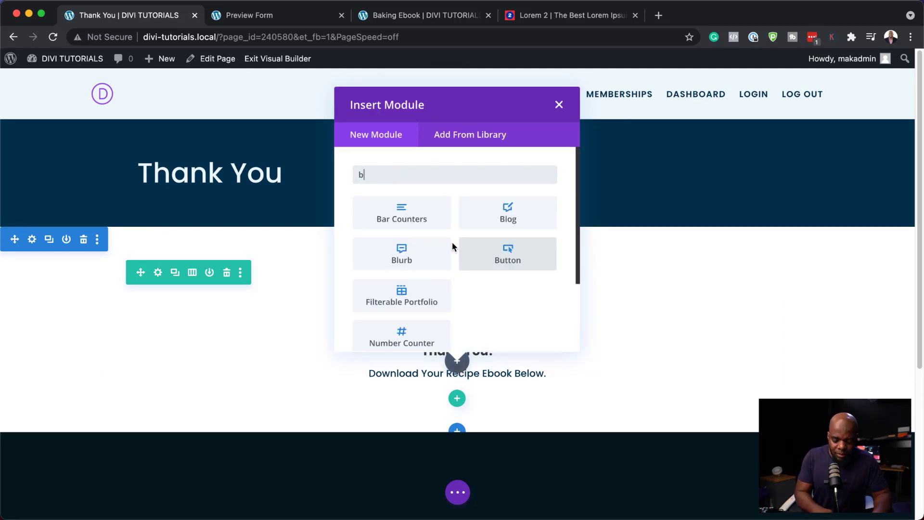
text(utton)
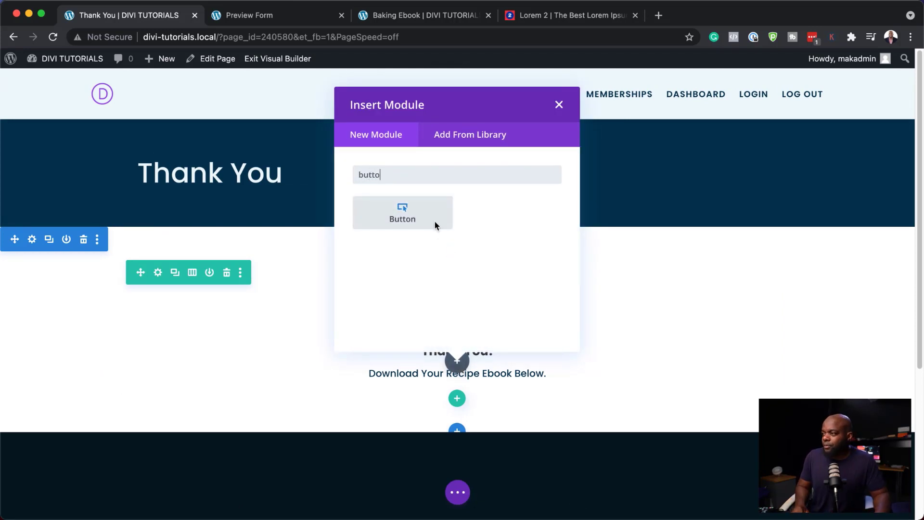
click(435, 221)
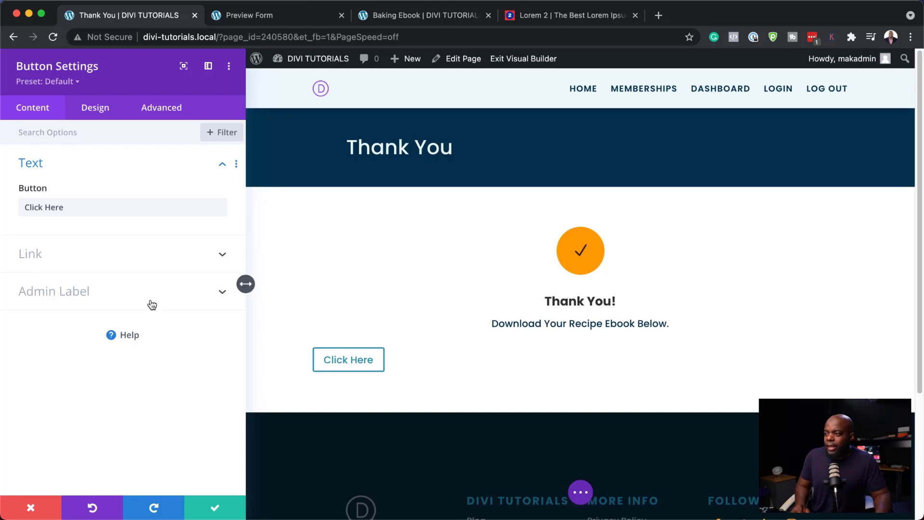
click(79, 207)
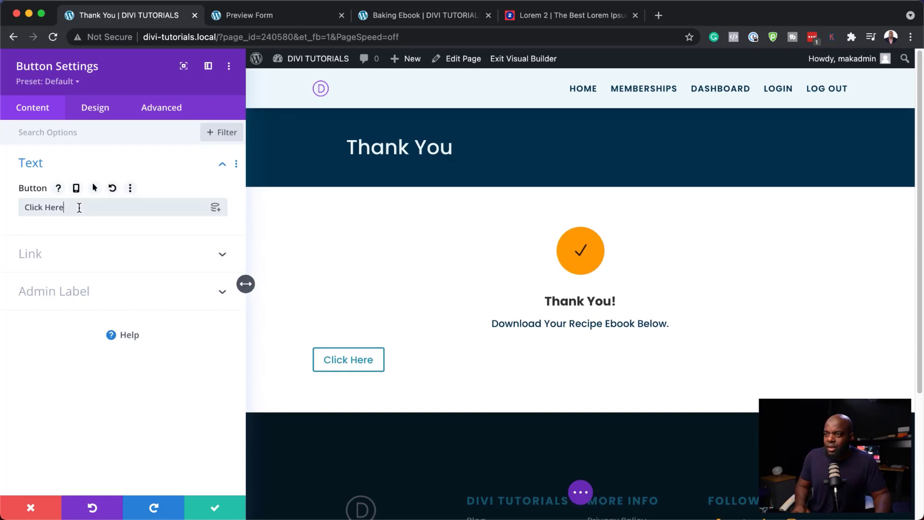
key(super+a)
text(Download Now!)
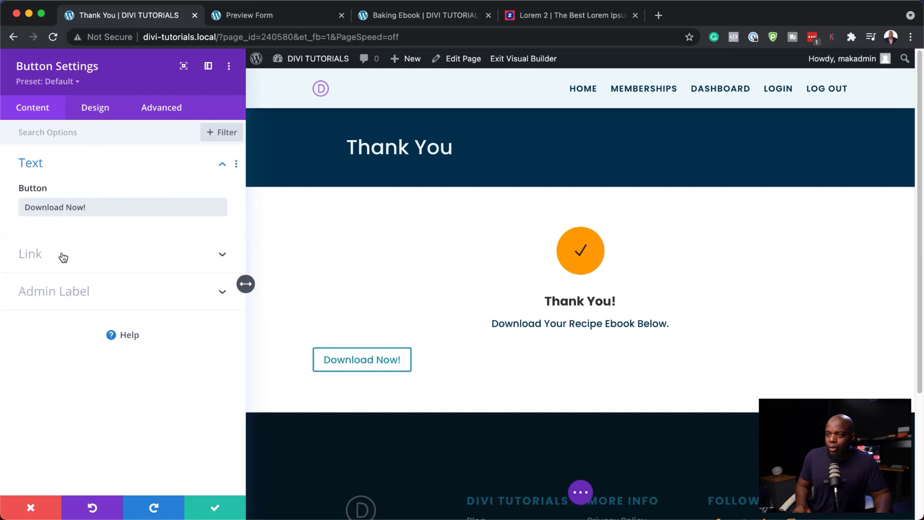
click(63, 258)
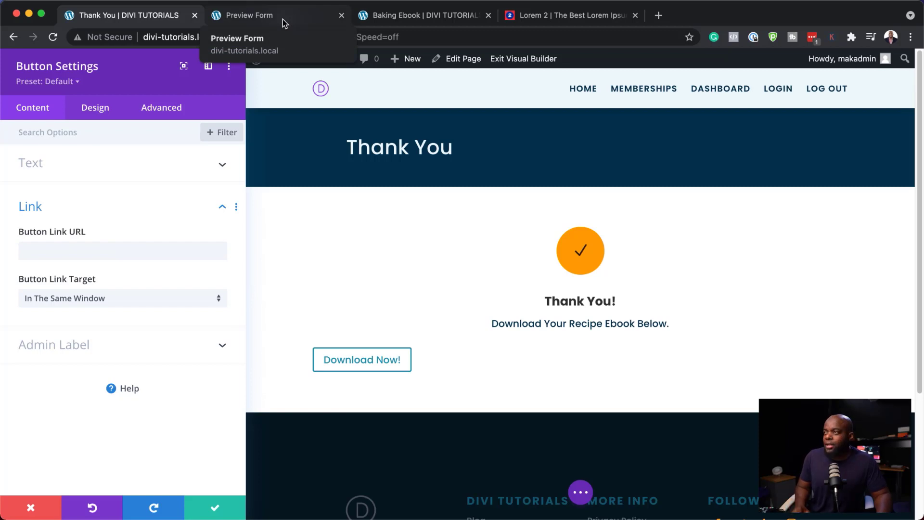
Step: Copy the Amazing-Ebook.zip URL from the Media Library and paste it as the Button Link URL
click(305, 18)
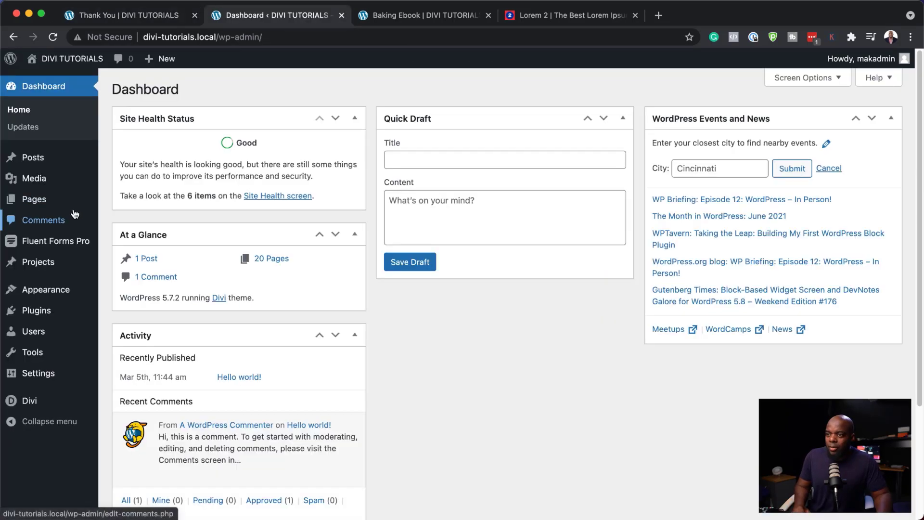
mouse_move(58, 184)
click(140, 181)
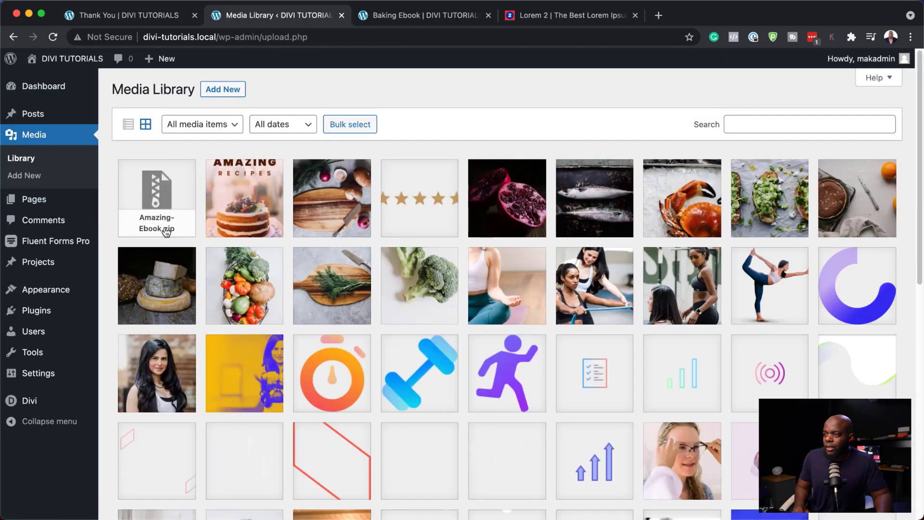
click(161, 185)
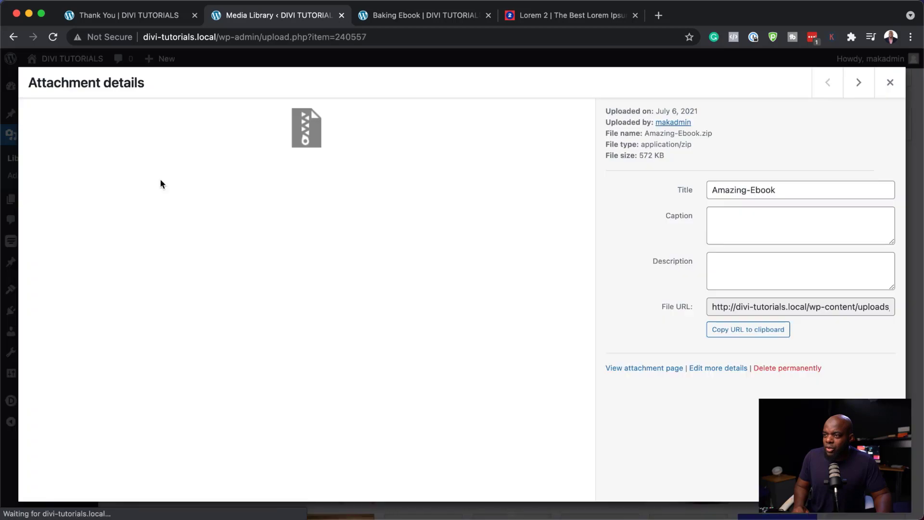
click(766, 335)
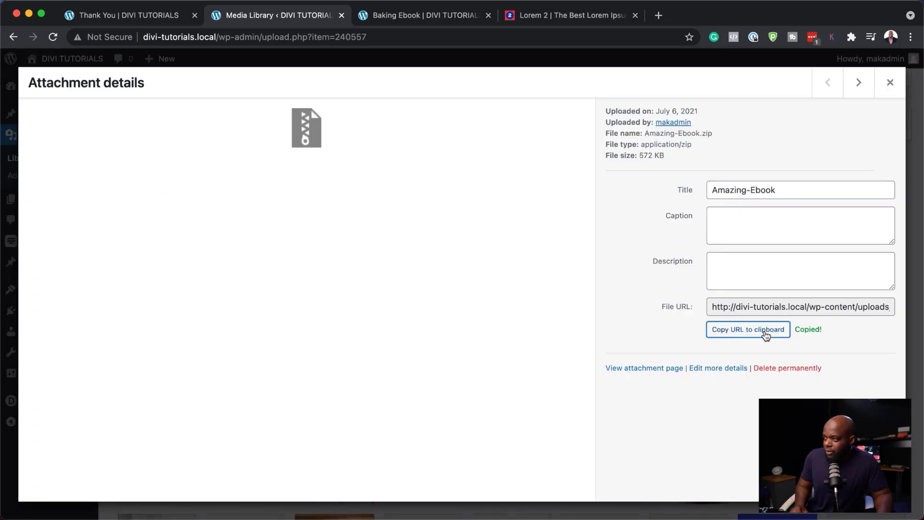
click(145, 21)
click(121, 251)
key(super+v)
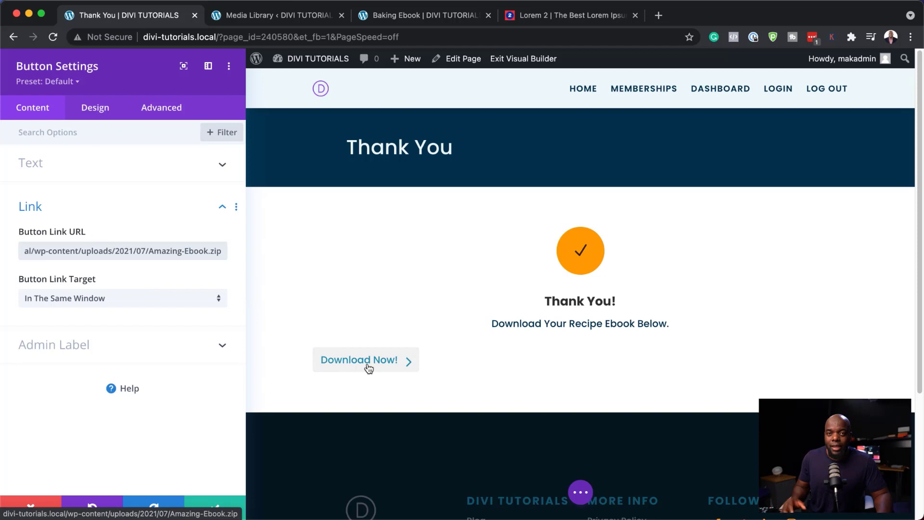
Step: Set the Download Now! button's alignment to center and save it
click(95, 108)
click(76, 166)
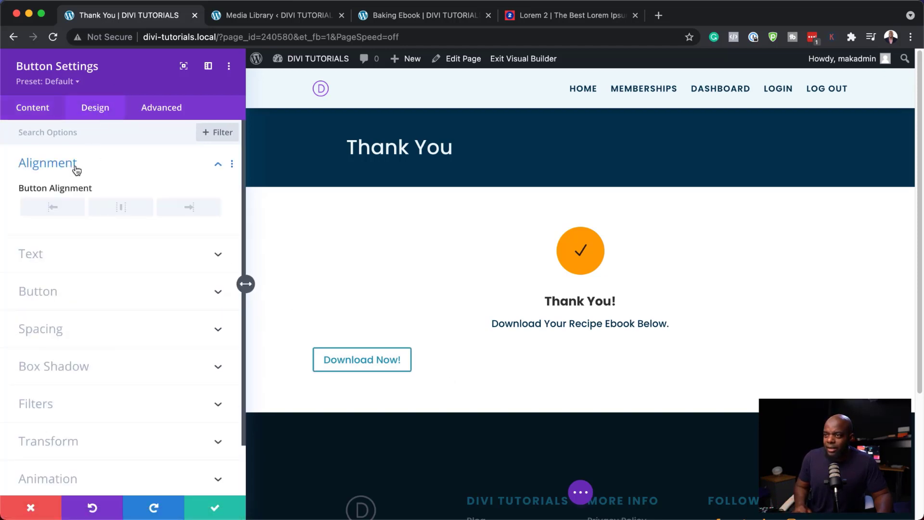
click(124, 211)
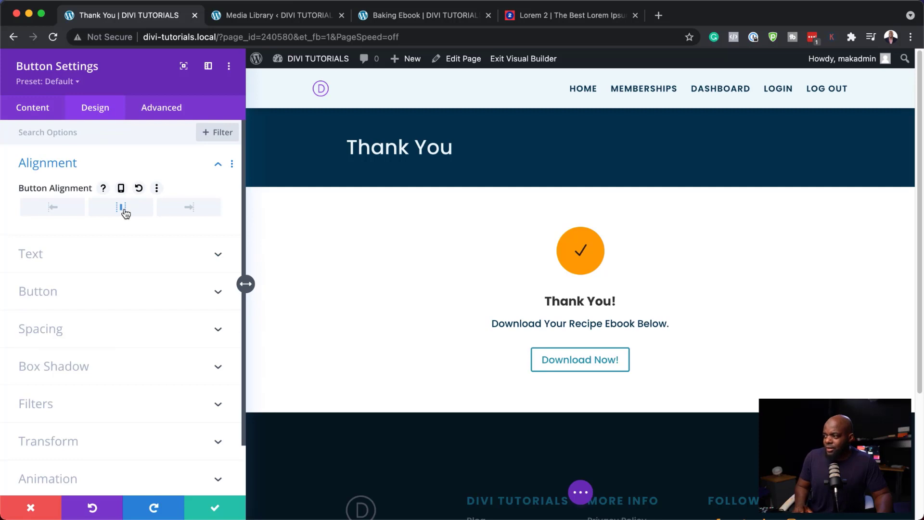
click(215, 507)
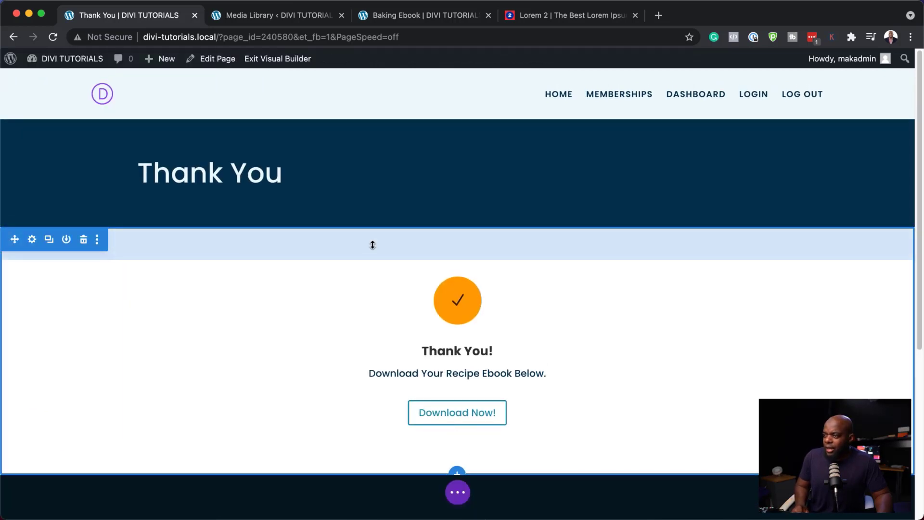
Step: Give the section linked top and bottom padding of 12vw, starting from 7vw, and save
click(31, 241)
click(99, 113)
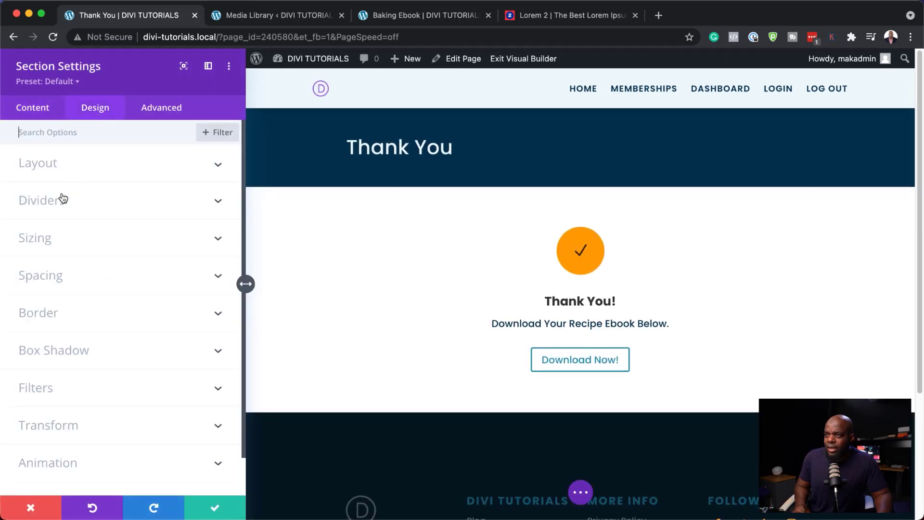
click(53, 282)
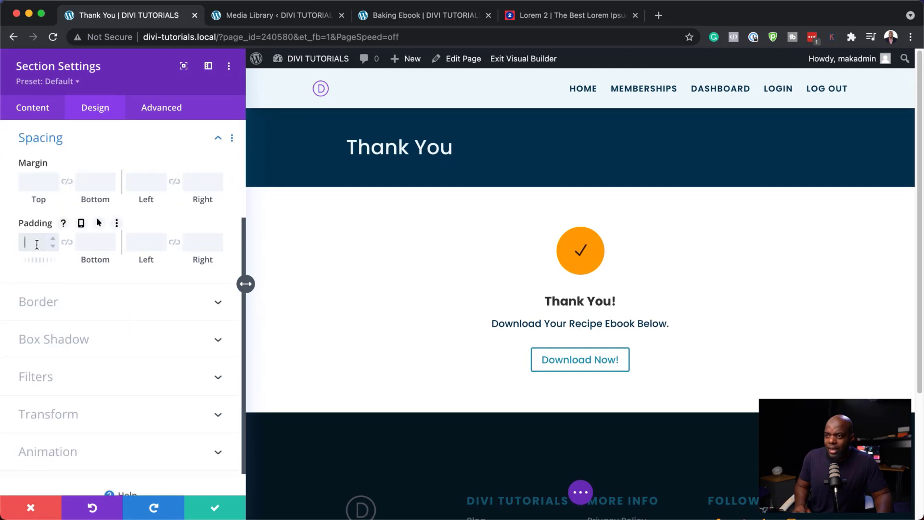
click(36, 245)
text(7vw)
click(67, 242)
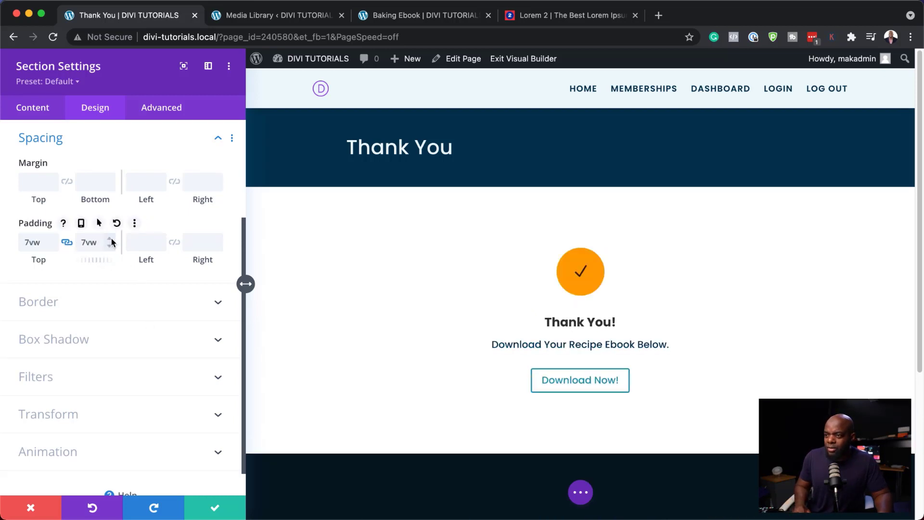
click(111, 239)
click(111, 239)
click(111, 239)
click(111, 239)
click(111, 239)
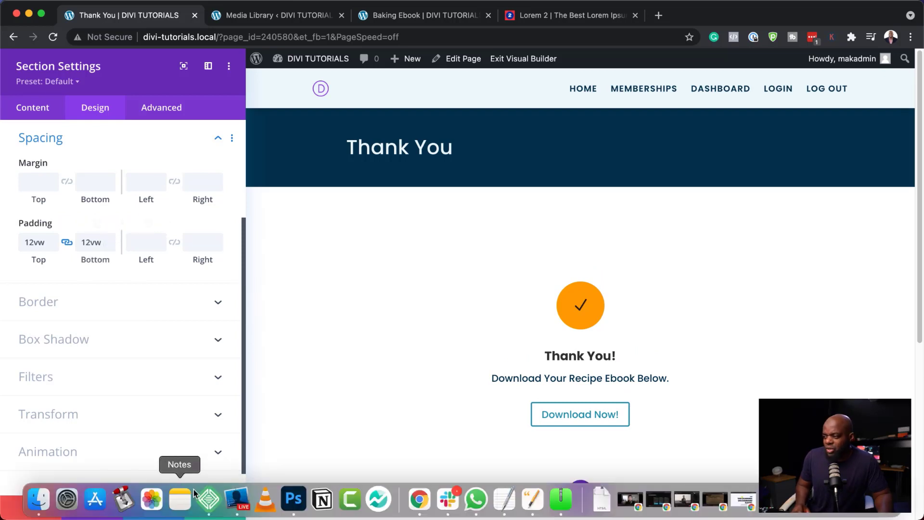
click(221, 502)
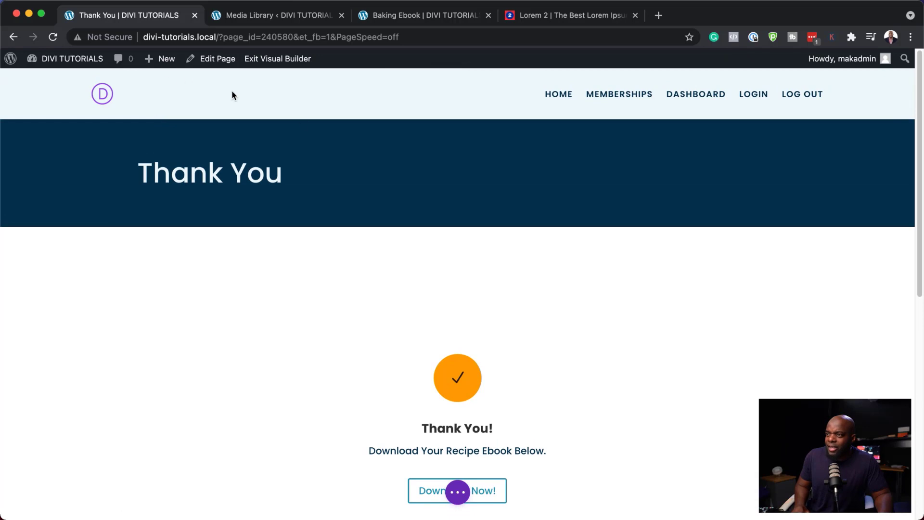
scroll(647, 401, down, 10)
scroll(662, 404, up, 9)
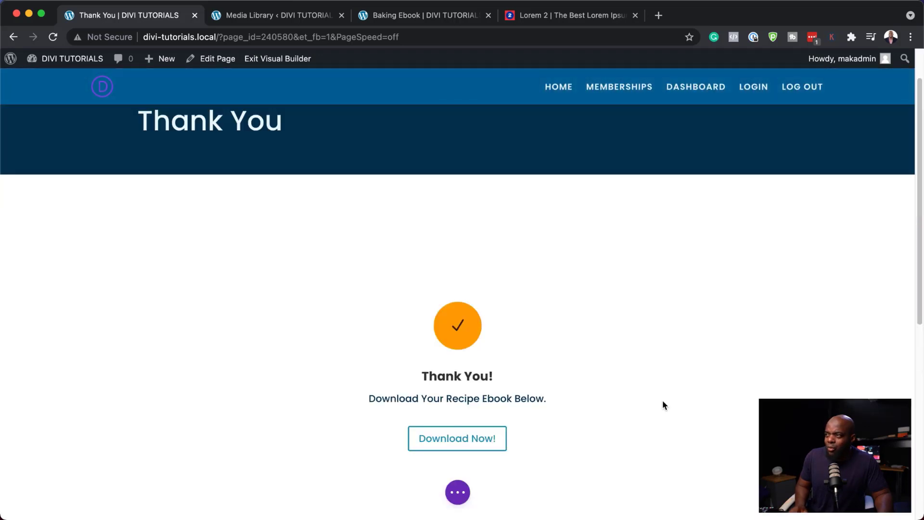
scroll(662, 405, up, 2)
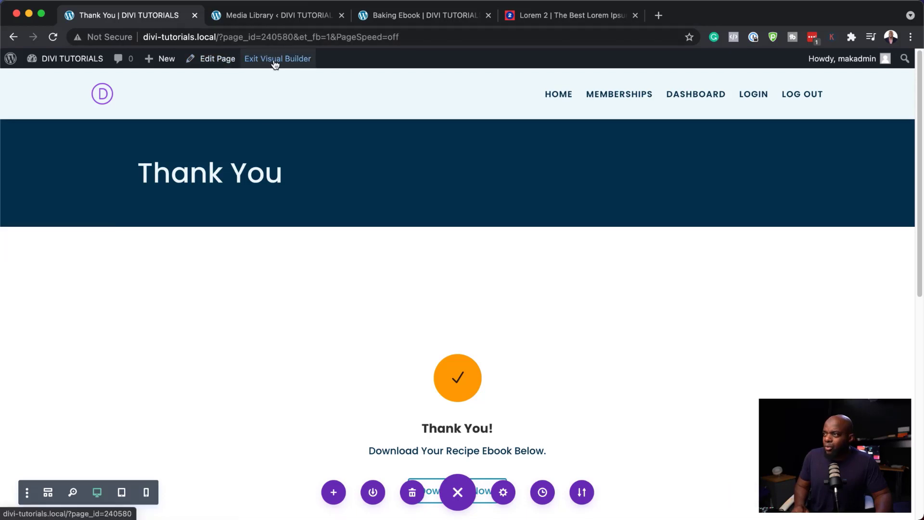
Step: Exit the Visual Builder and test the live Download Now! button, which downloads Amazing-Ebook (1).zip
click(275, 62)
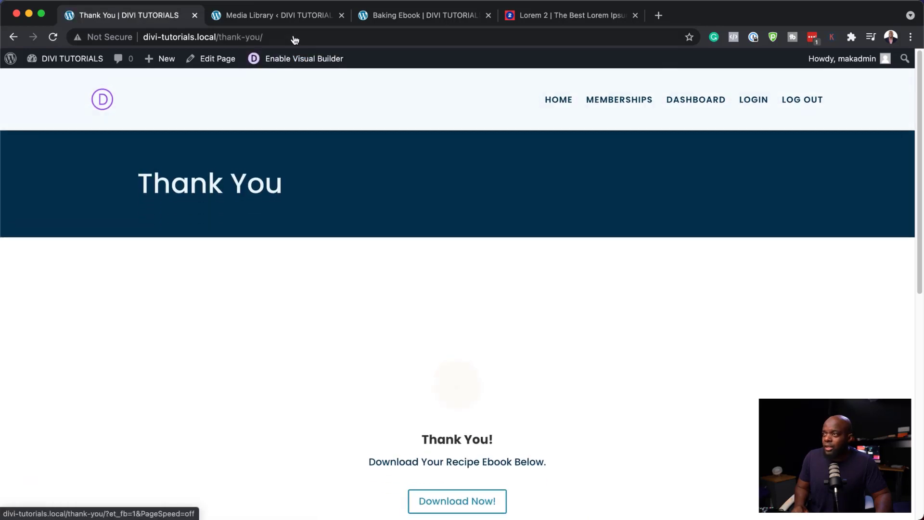
click(293, 36)
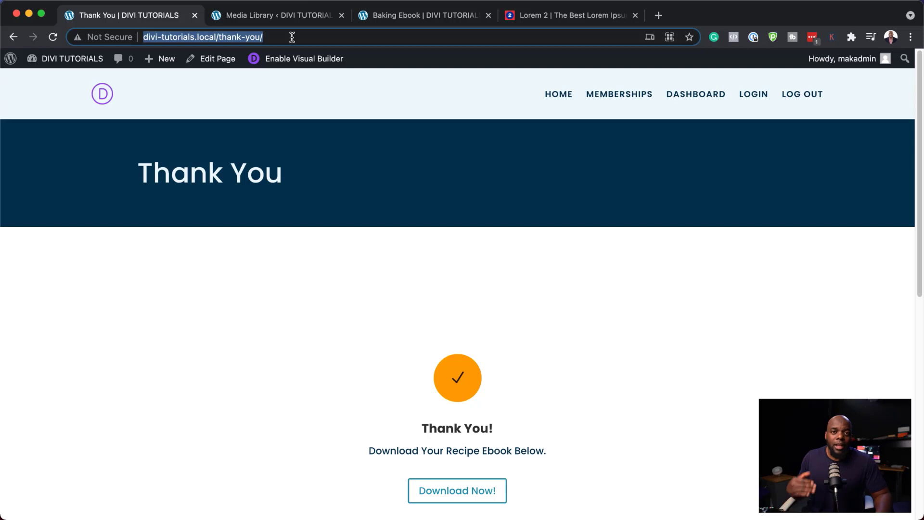
scroll(603, 318, down, 1)
scroll(601, 318, down, 3)
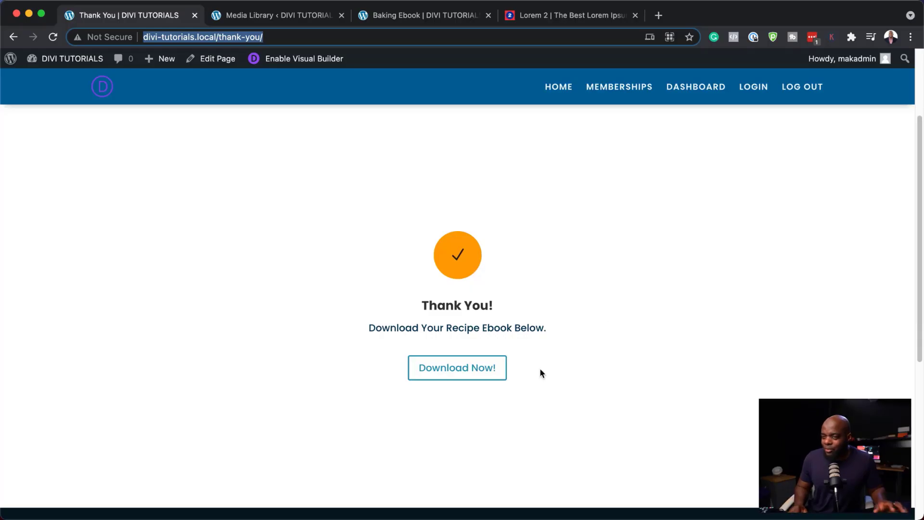
click(459, 371)
mouse_move(79, 514)
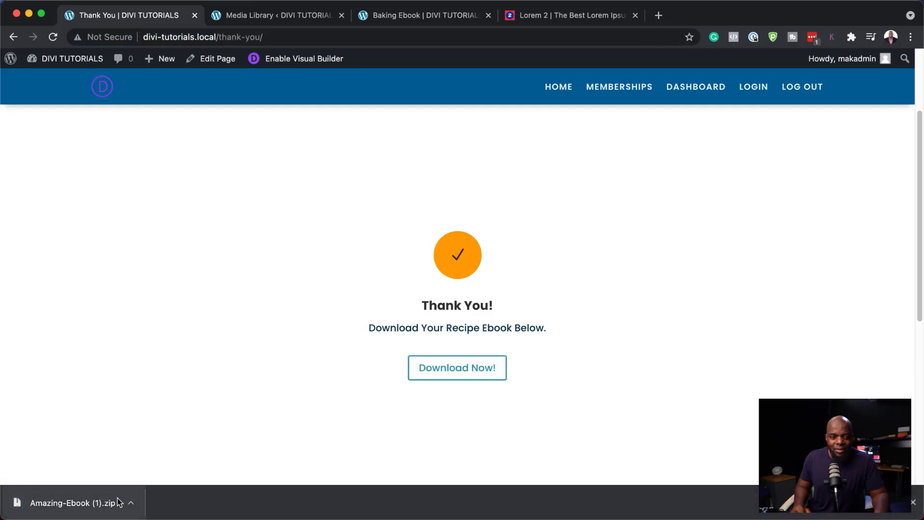
click(914, 502)
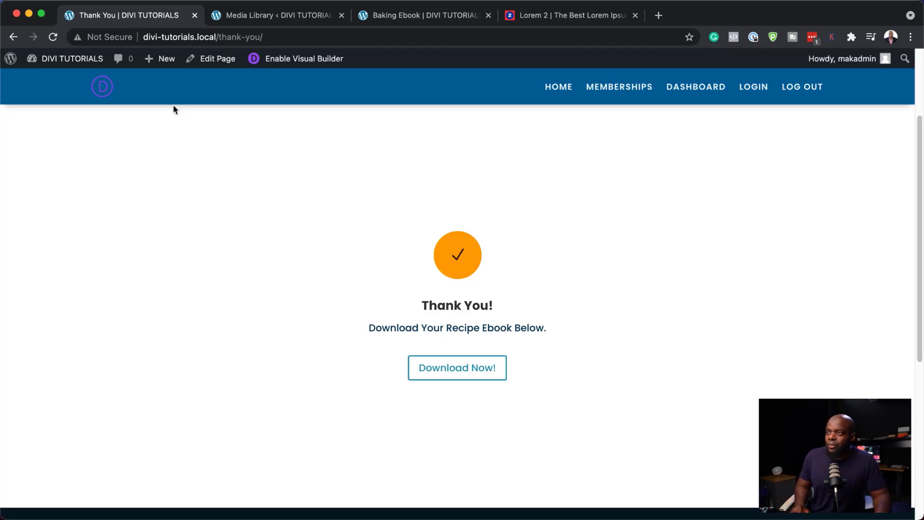
Step: Move the Media Library tab to the front and switch to it
scroll(373, 162, up, 3)
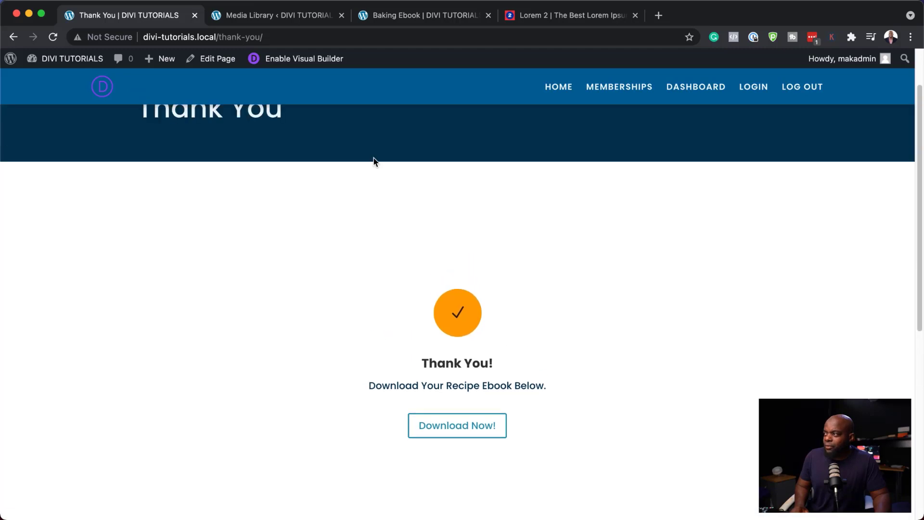
scroll(375, 159, up, 1)
scroll(375, 158, down, 8)
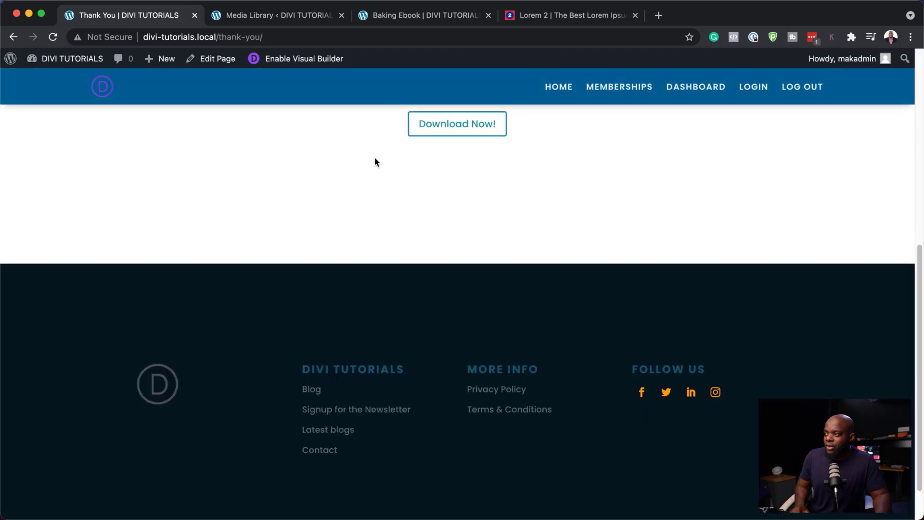
scroll(375, 158, up, 8)
mouse_move(72, 58)
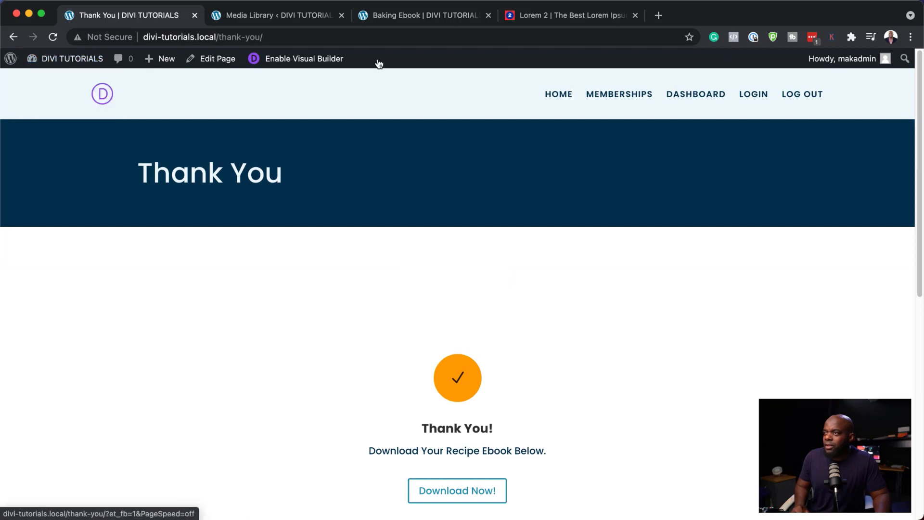
drag(252, 14, 106, 15)
Step: In Divi Theme Builder, create a new template assigned to Specific Pages: Thank You
mouse_move(48, 403)
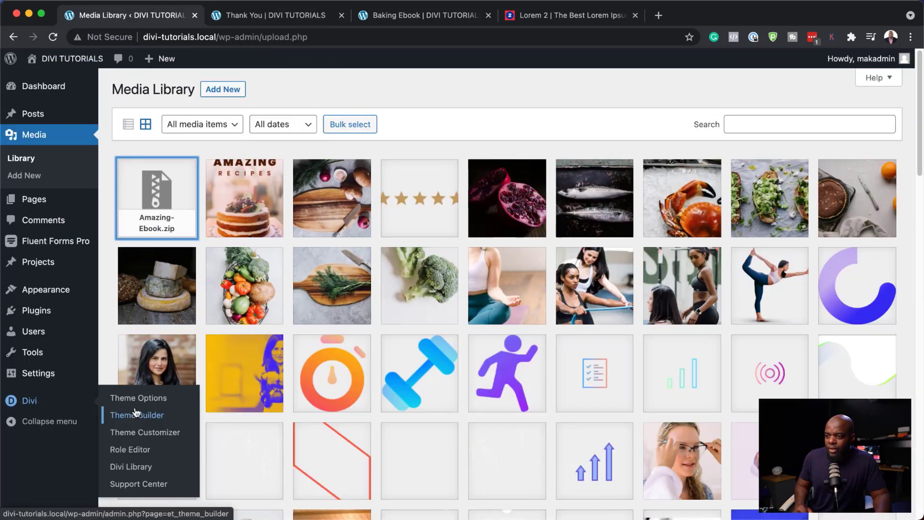
click(164, 418)
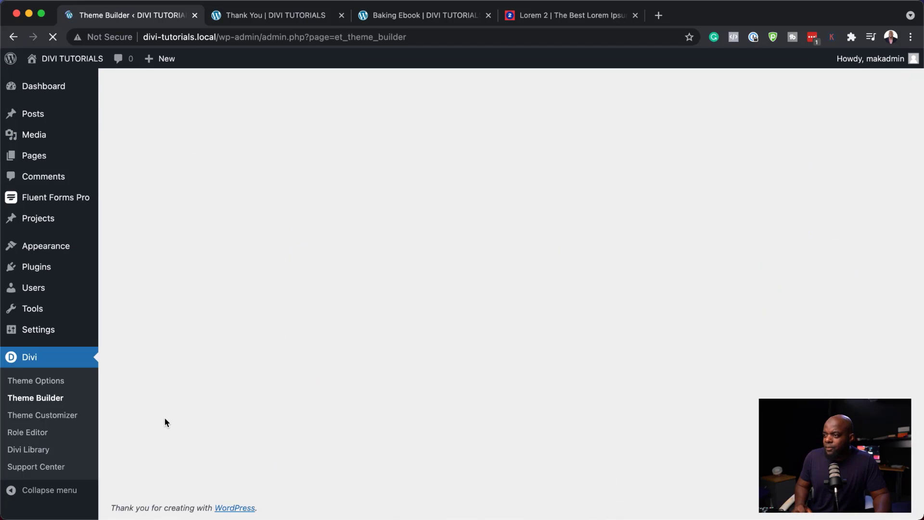
scroll(510, 289, down, 3)
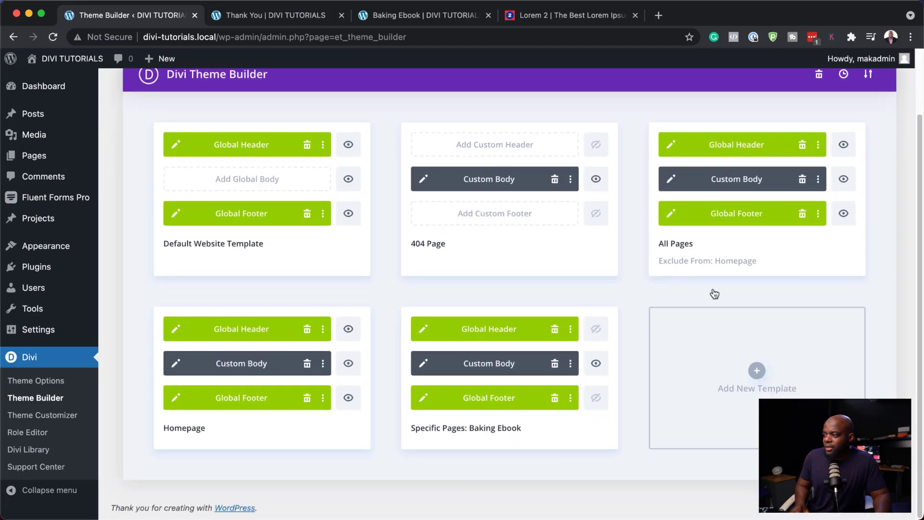
click(758, 373)
mouse_move(717, 248)
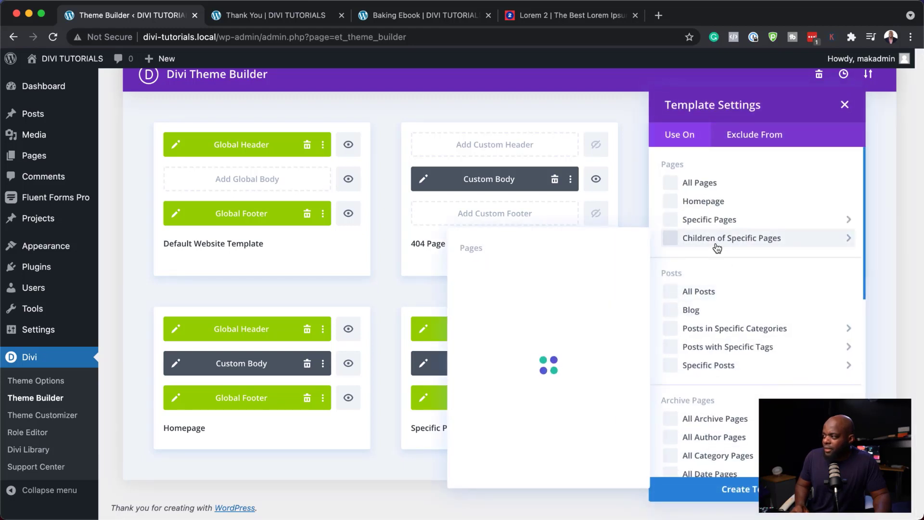
mouse_move(683, 220)
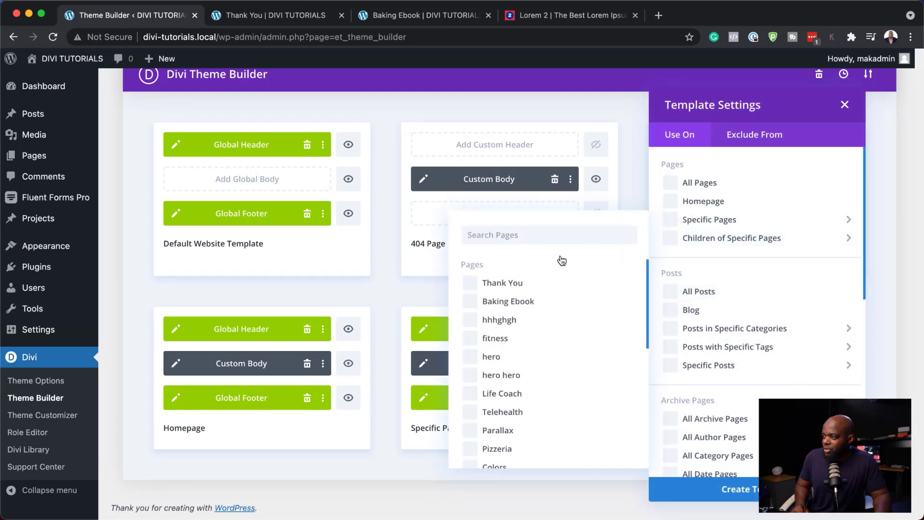
click(471, 283)
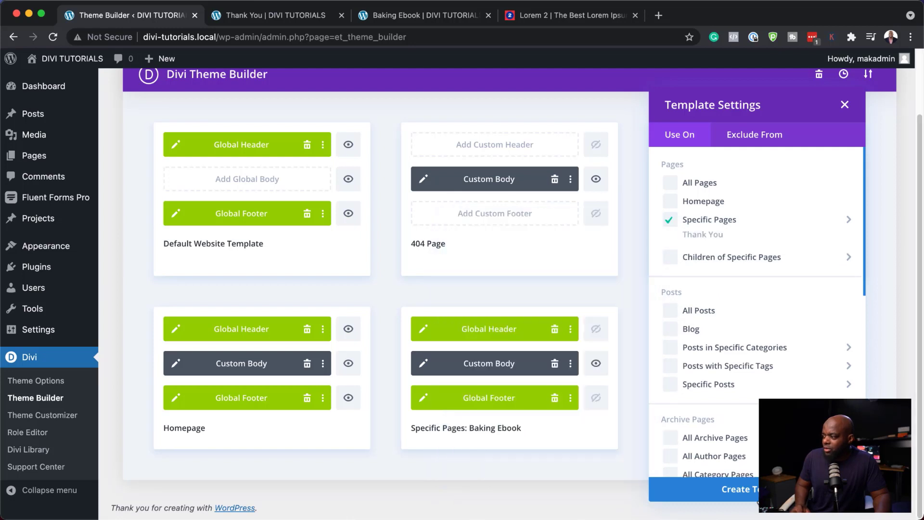
click(746, 489)
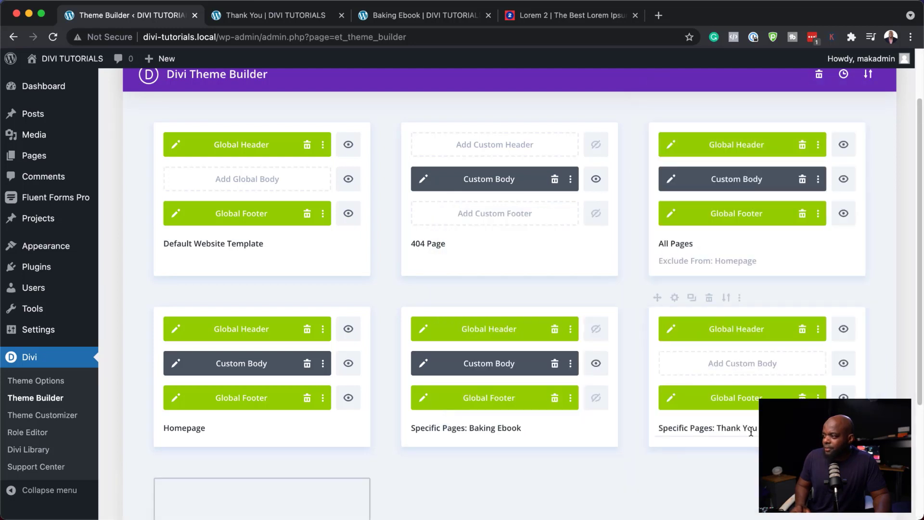
Step: Hide the global header and footer on the Thank You template
click(845, 331)
click(843, 395)
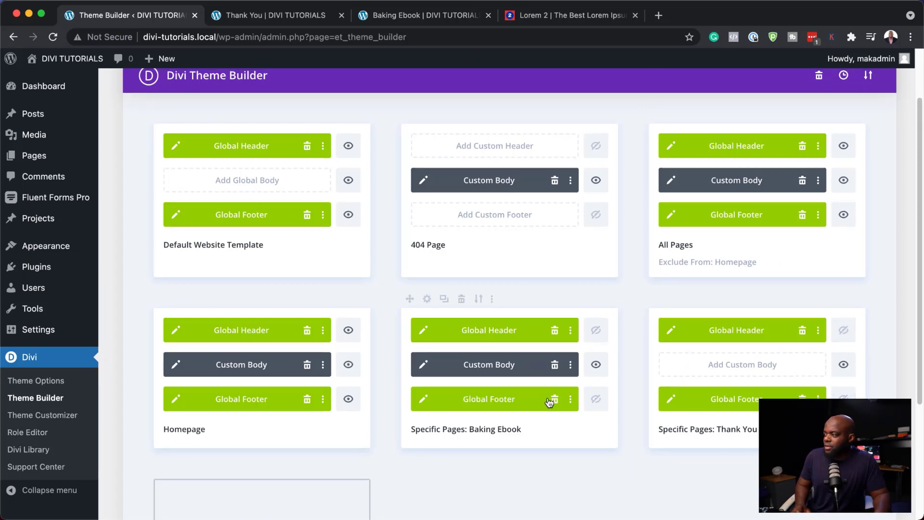
key(ctrl+Tab)
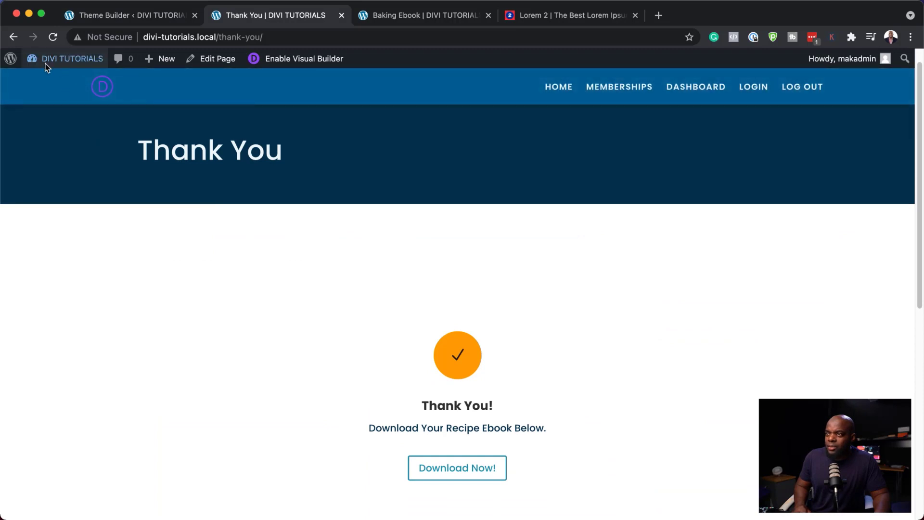
Step: Reload the live Thank You page and compare it with the Baking Ebook order page
click(53, 37)
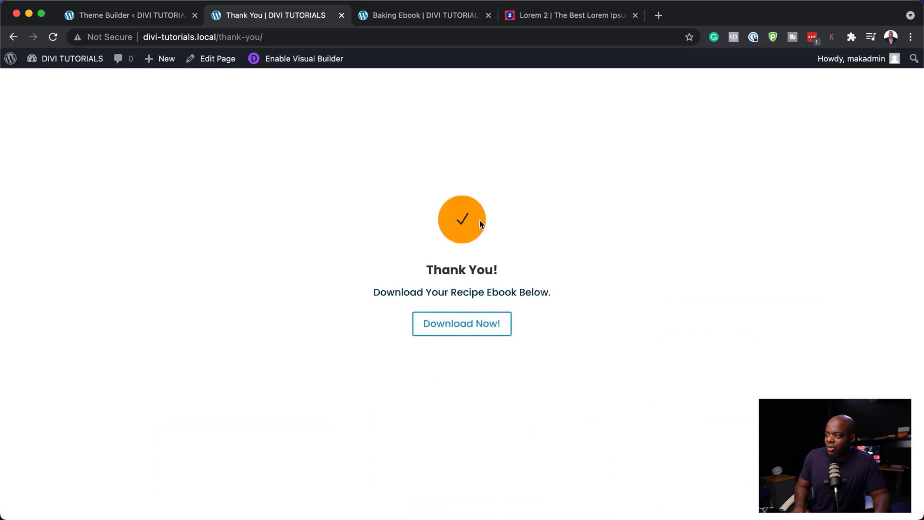
click(339, 38)
key(super+c)
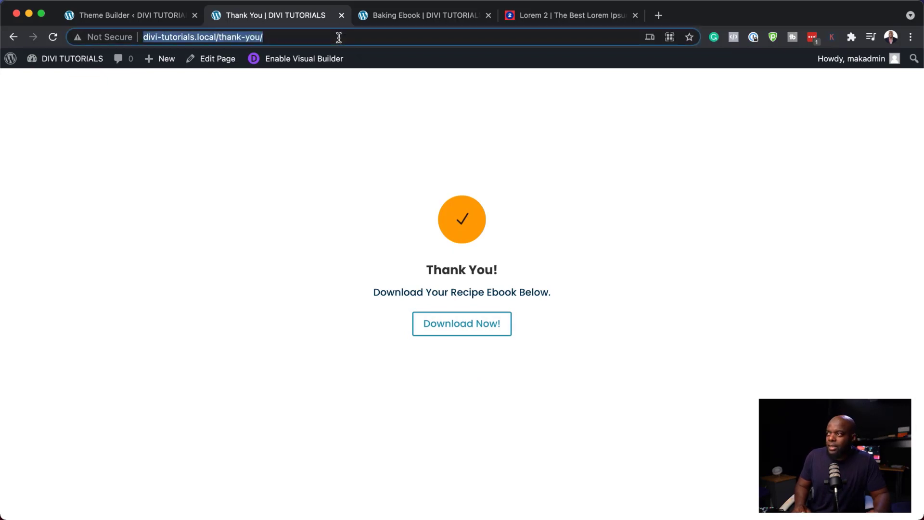
click(440, 15)
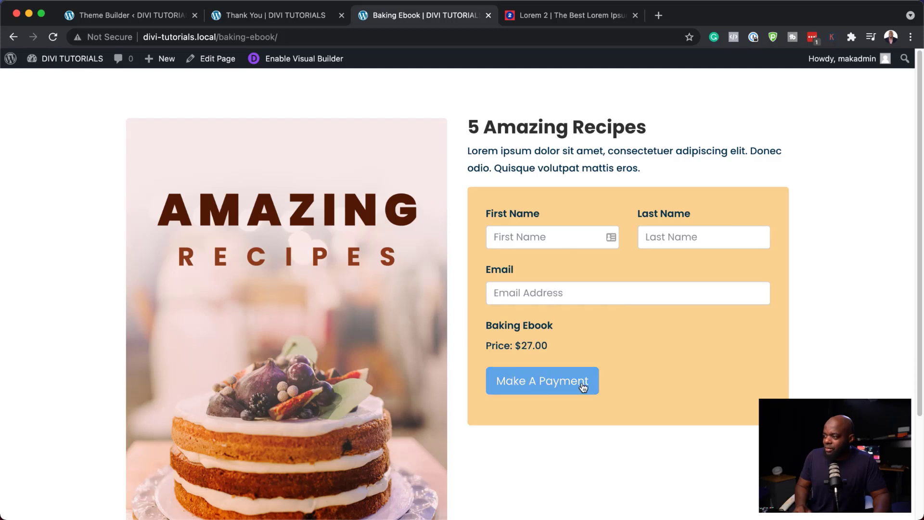
click(309, 17)
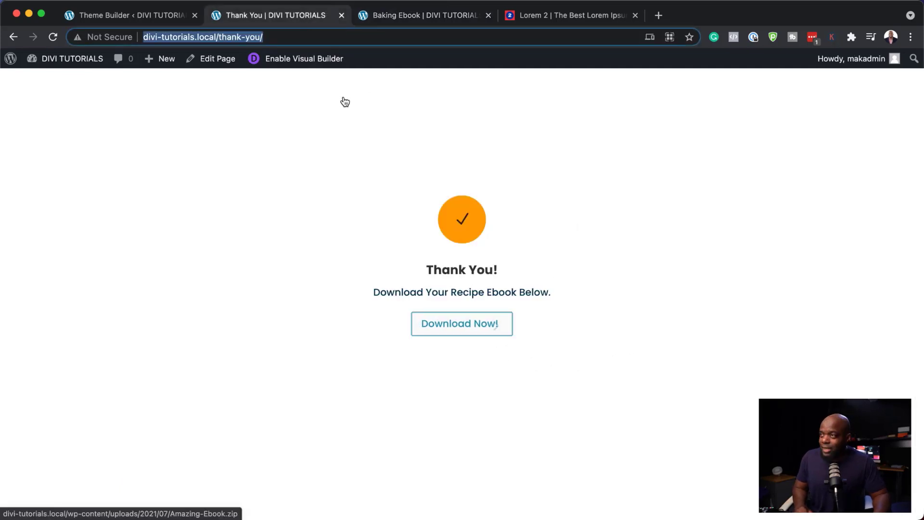
click(171, 19)
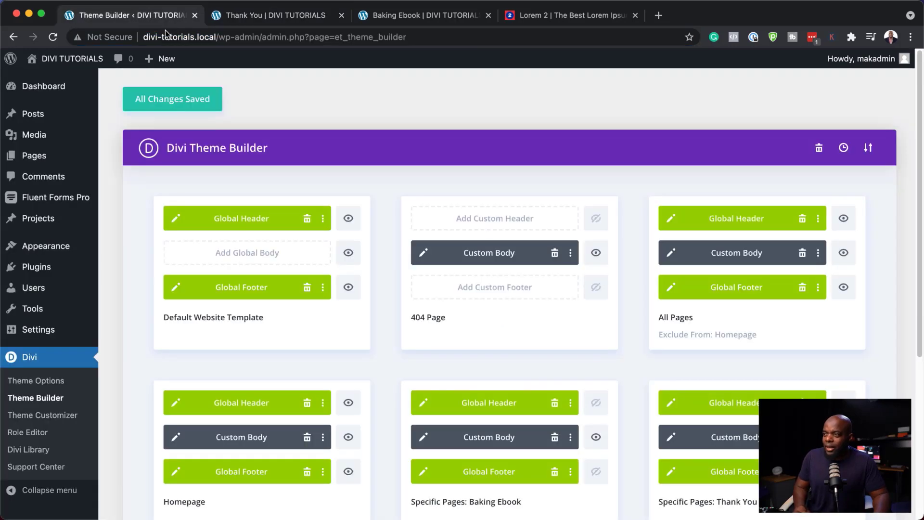
mouse_move(66, 202)
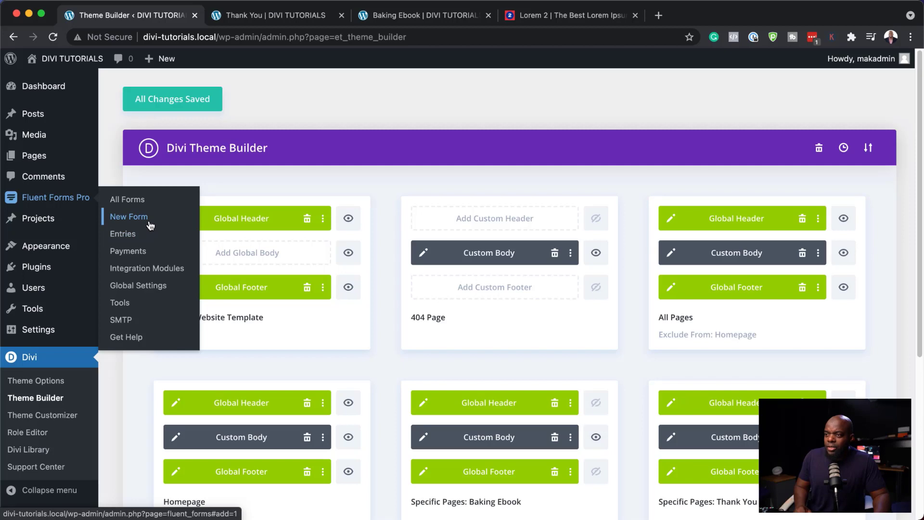
click(142, 203)
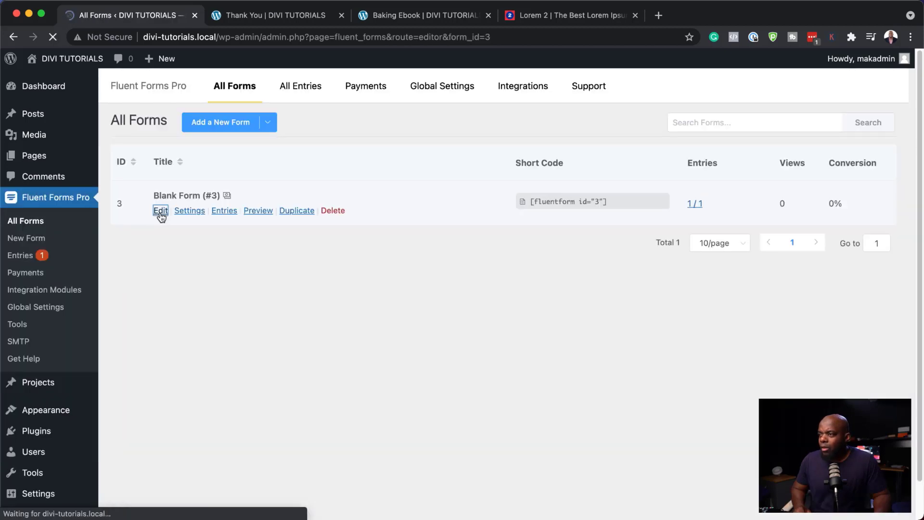
click(160, 211)
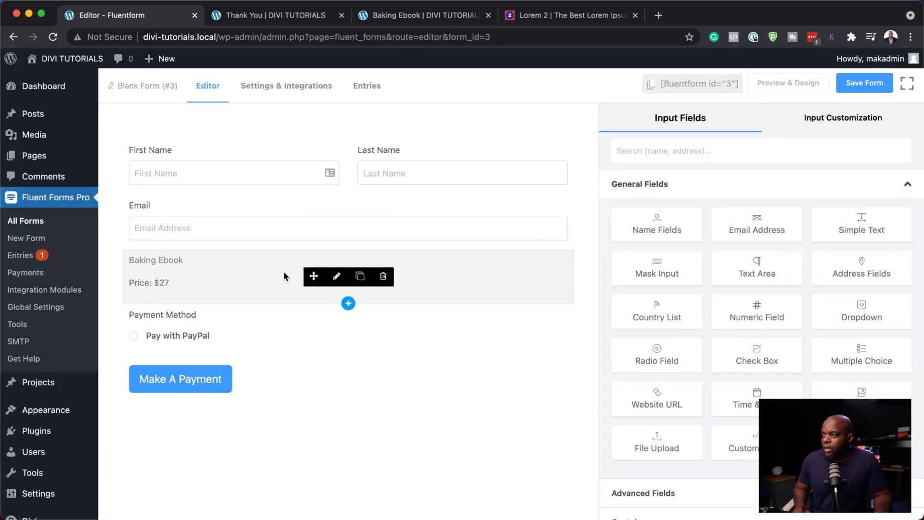
click(284, 92)
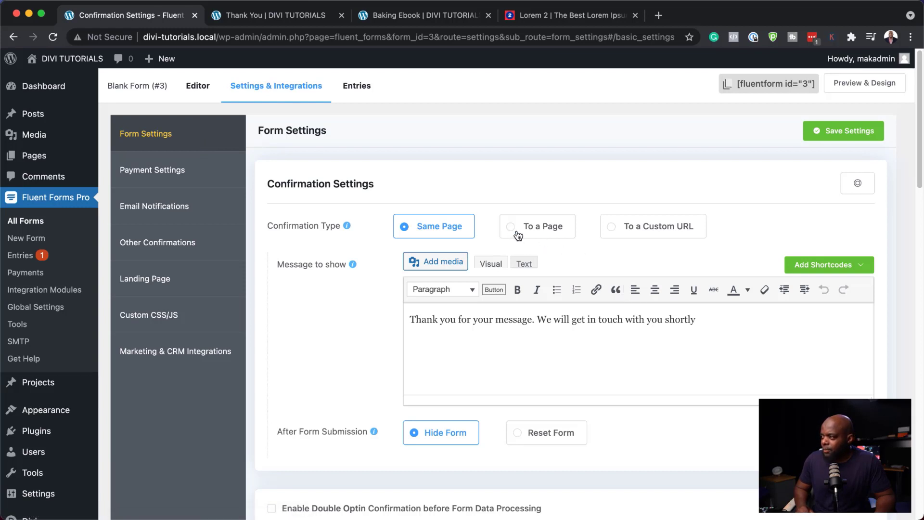
click(611, 227)
click(471, 266)
key(super+v)
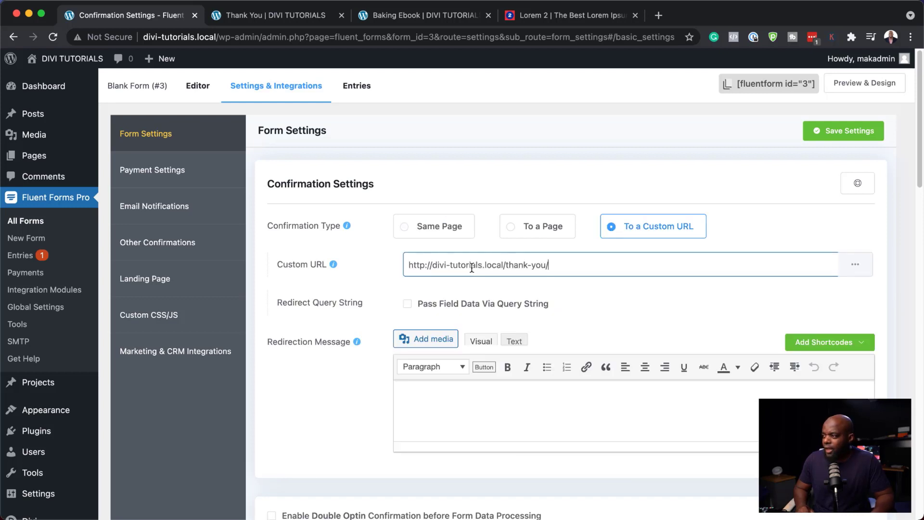
Step: Switch the confirmation to a same-page message and enable double opt-in confirmation
click(404, 227)
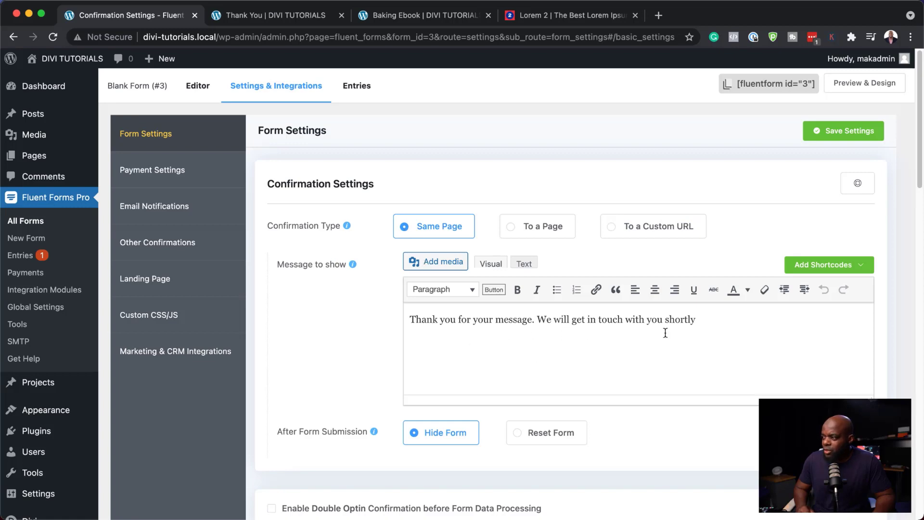
scroll(675, 403, down, 5)
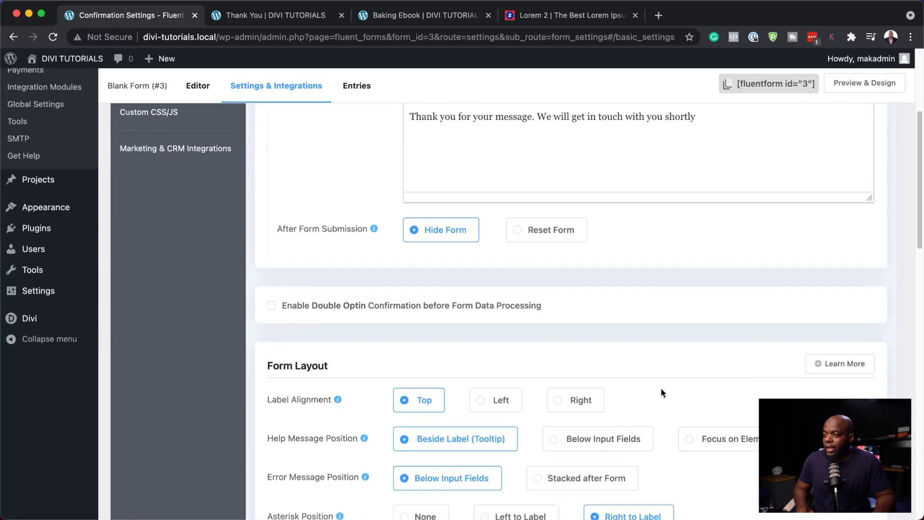
click(272, 306)
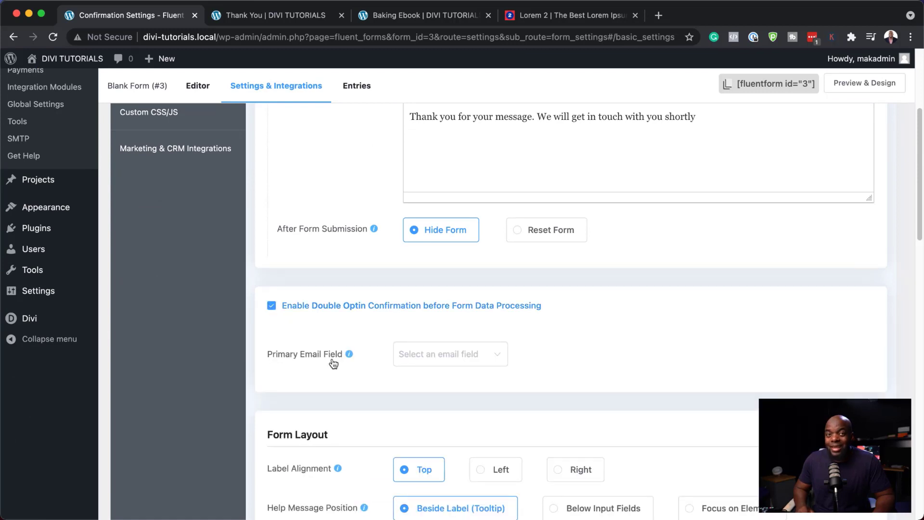
scroll(411, 423, down, 5)
scroll(410, 424, down, 2)
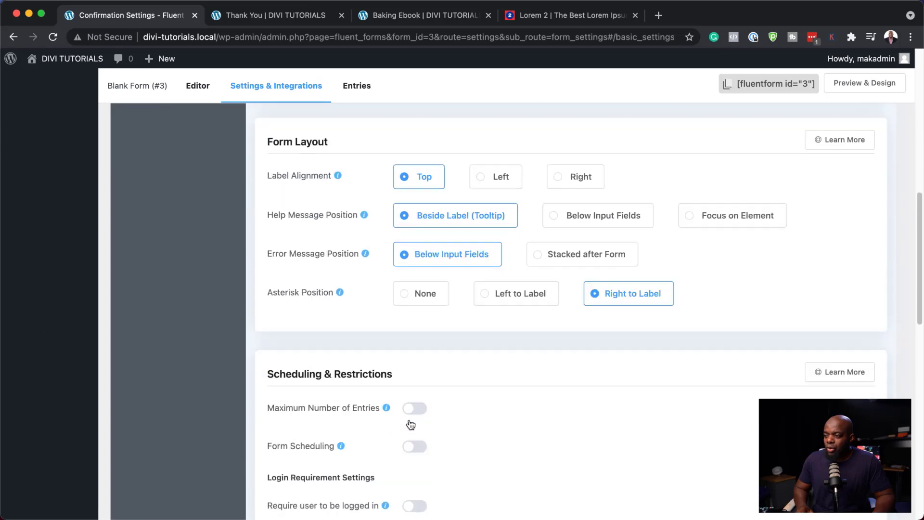
scroll(411, 424, down, 12)
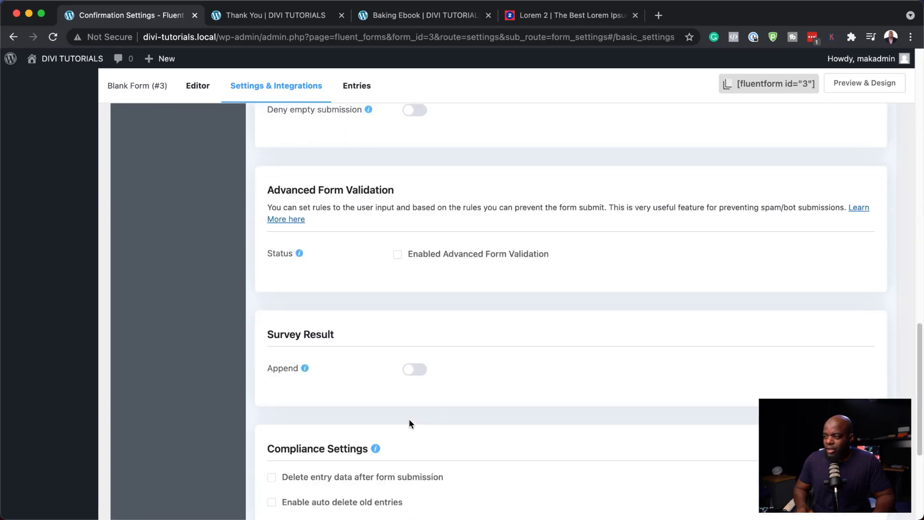
scroll(410, 423, down, 5)
scroll(409, 422, up, 20)
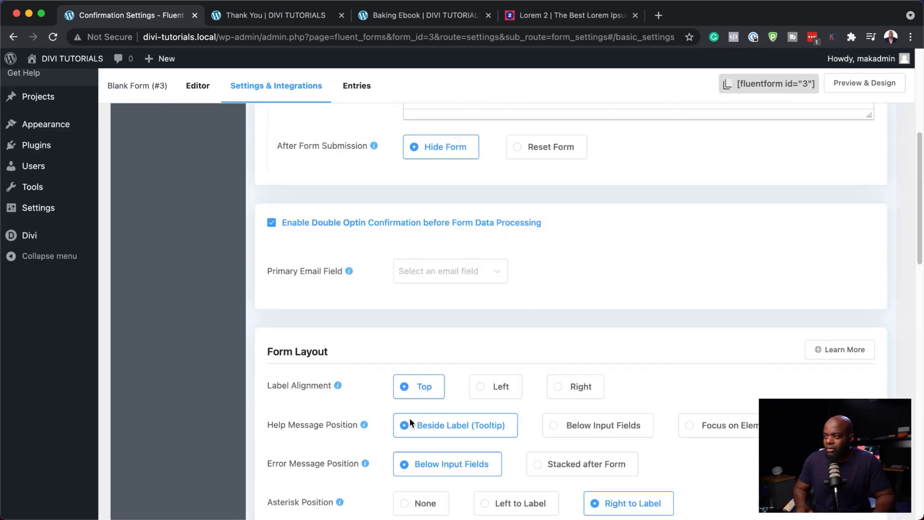
scroll(409, 418, up, 6)
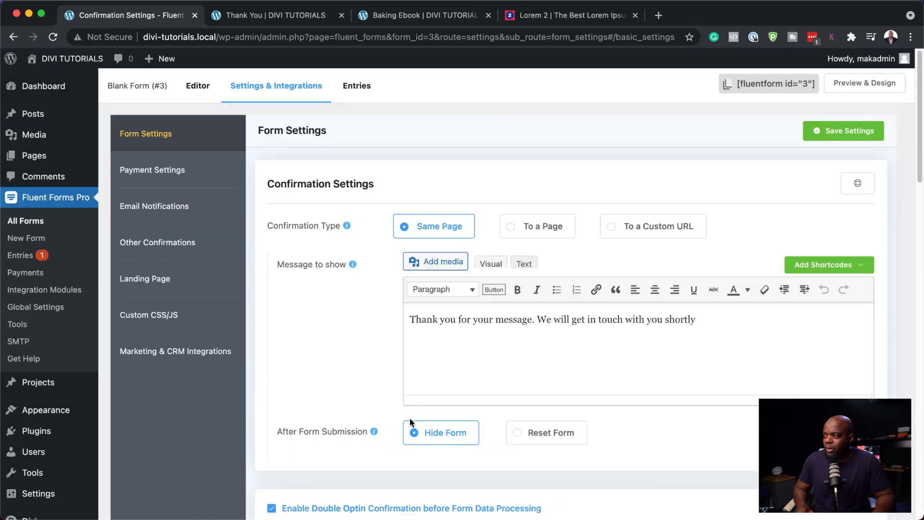
Step: Reselect the custom URL redirect and save the form's confirmation settings
click(615, 230)
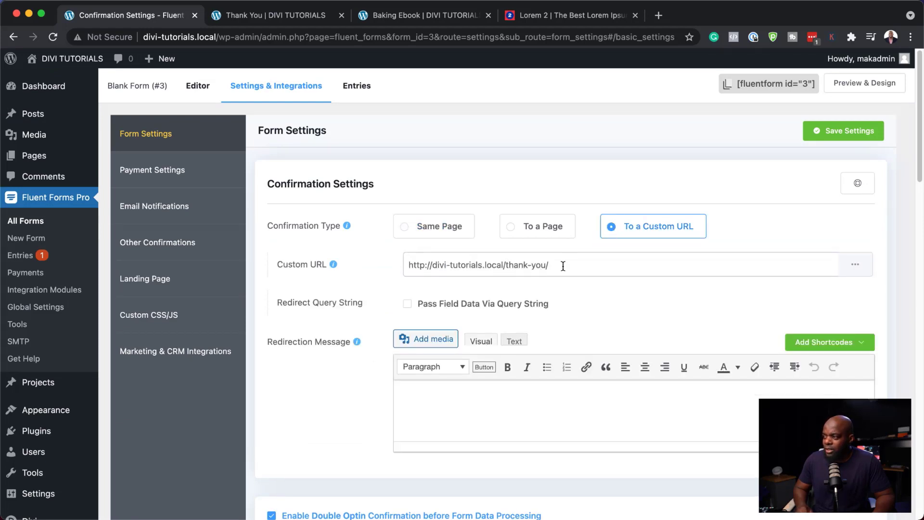
click(853, 131)
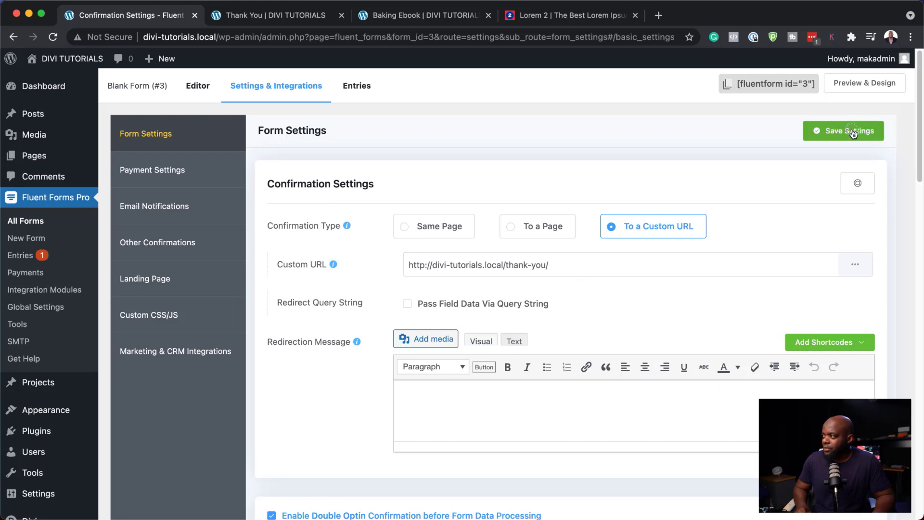
click(436, 16)
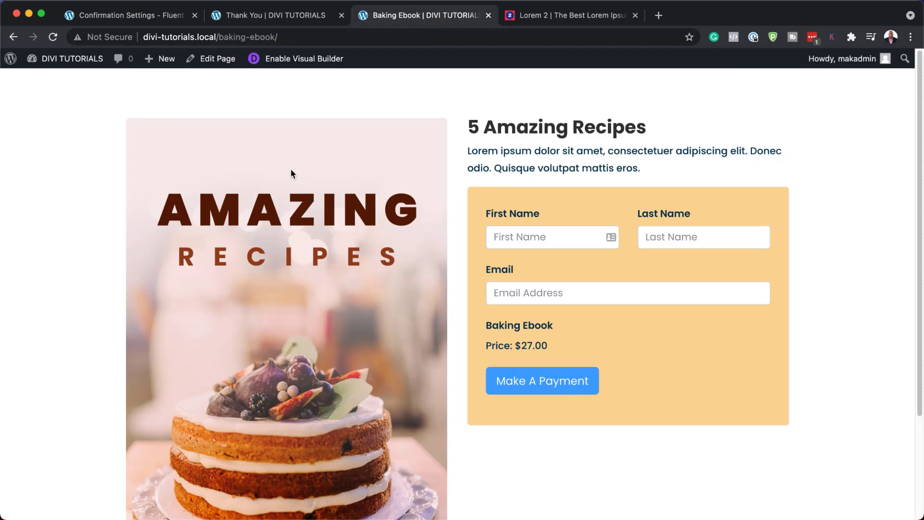
Step: Fill the Baking Ebook form with the buyer's autofilled name and e-mail address
click(359, 38)
click(544, 243)
text(Aug)
click(580, 278)
click(600, 293)
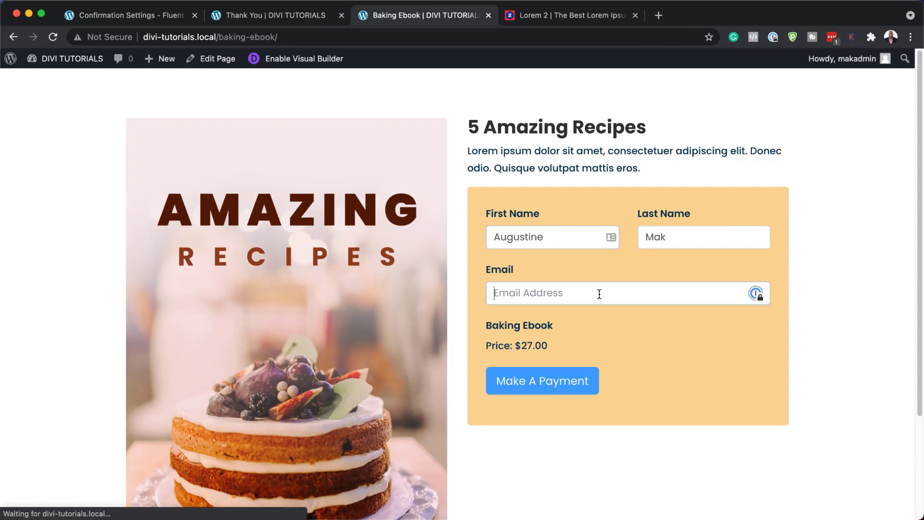
text(mak)
click(577, 318)
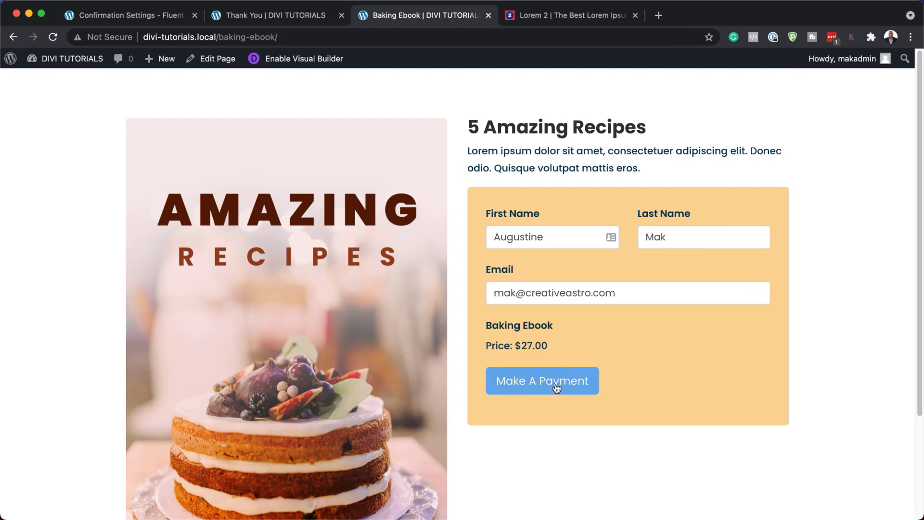
Step: Submit the order to PayPal's $27.00 USD checkout and view the Thank You page
click(556, 385)
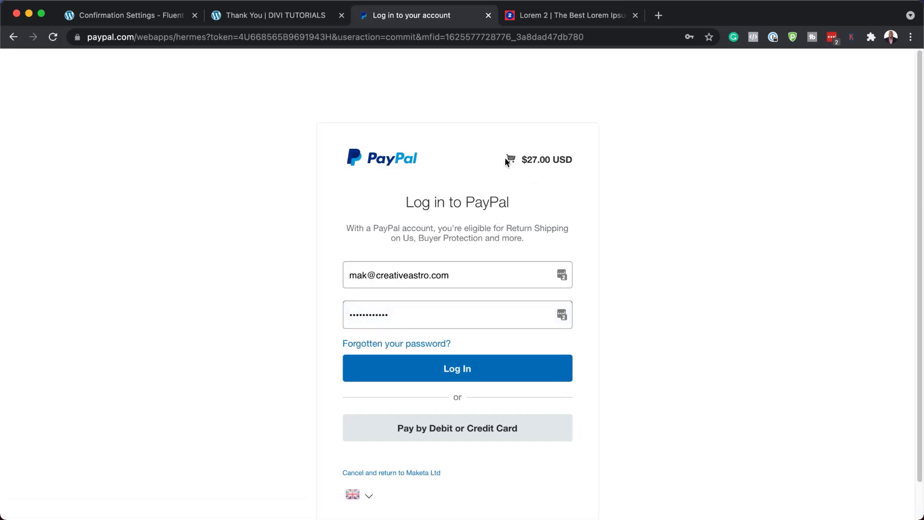
drag(507, 162, 576, 168)
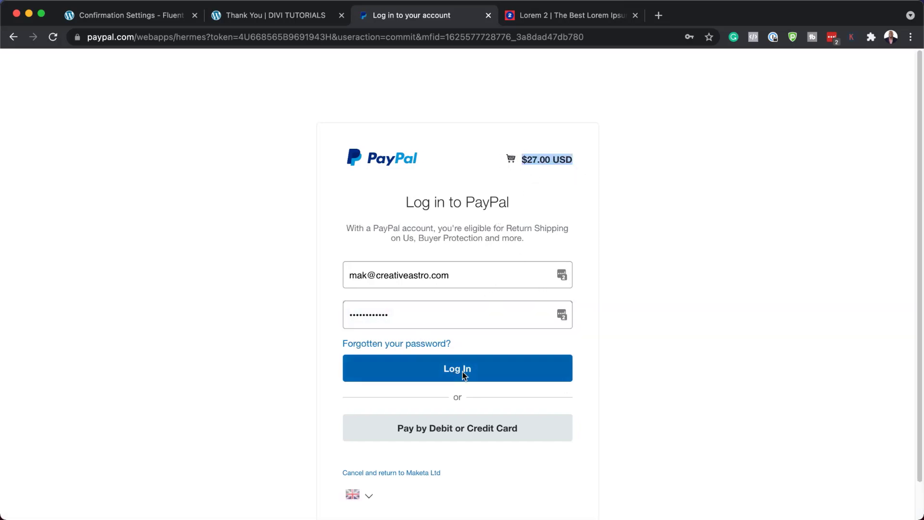
click(309, 16)
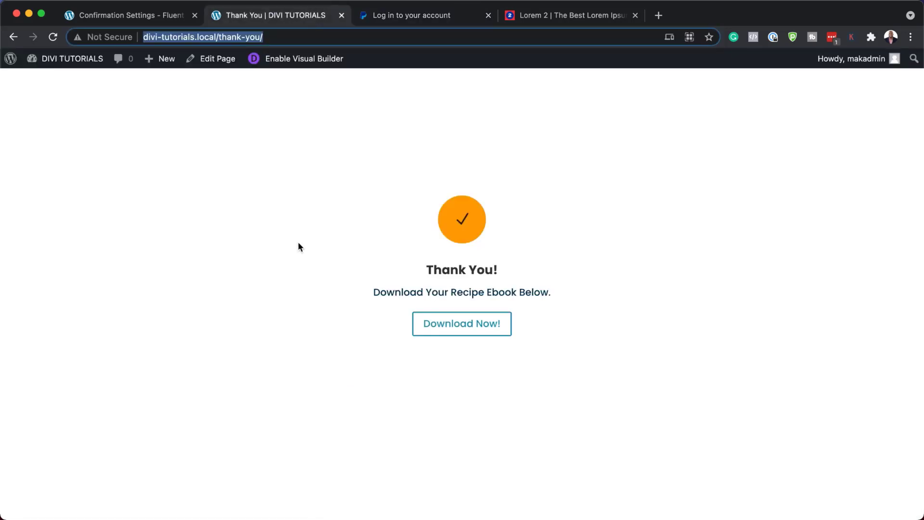